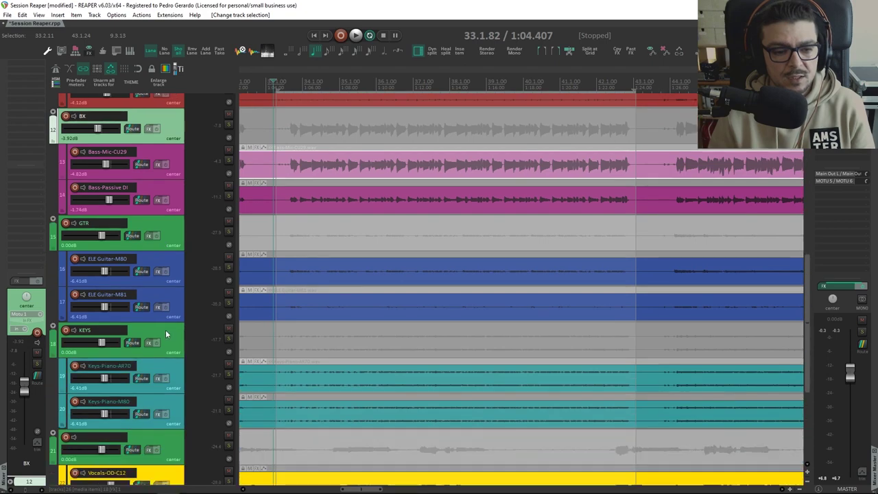
- Solo the DRUMS folder track and open the TDR Nova equalizer on the Drums-Kick In track
scroll(141, 368, down, 2)
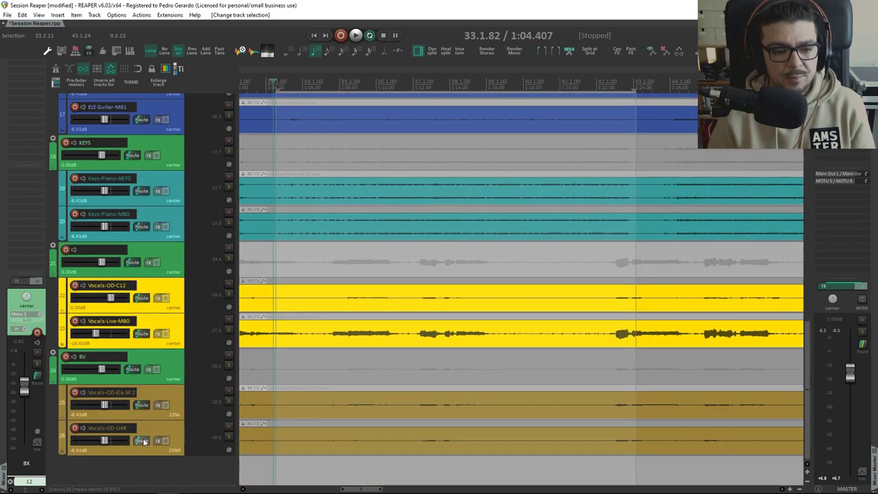
scroll(171, 374, up, 15)
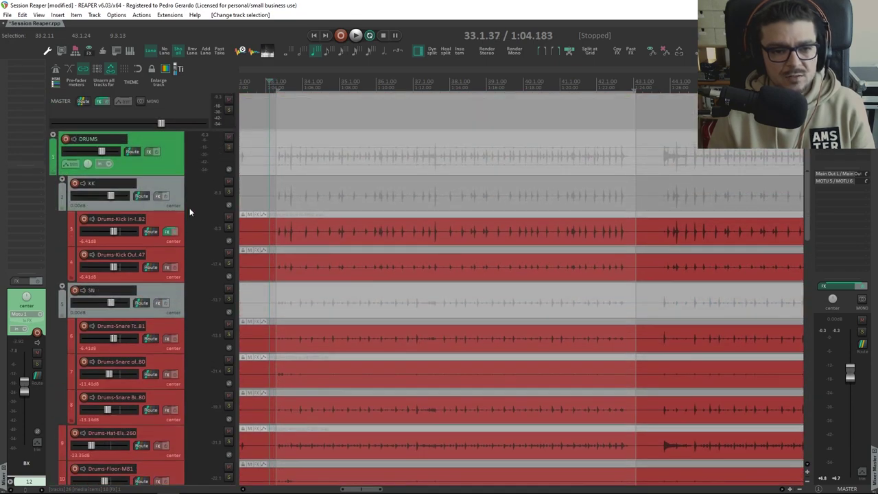
click(175, 183)
click(229, 147)
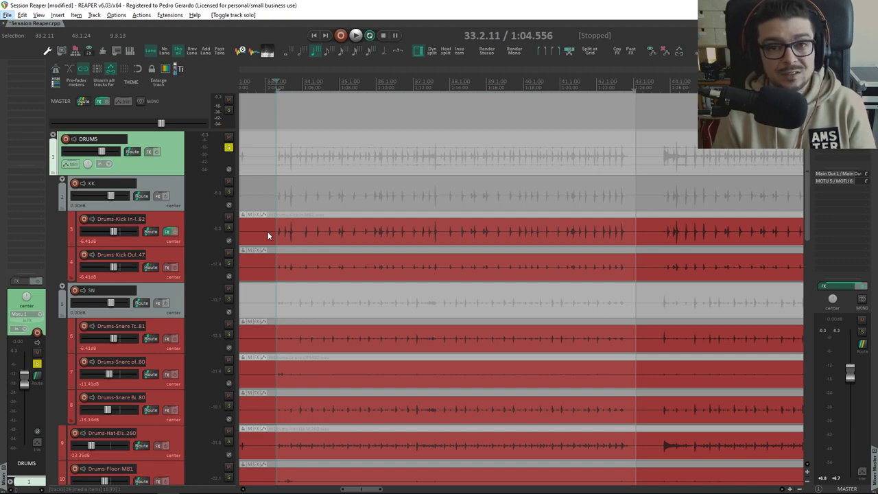
click(169, 233)
drag(378, 147, 338, 119)
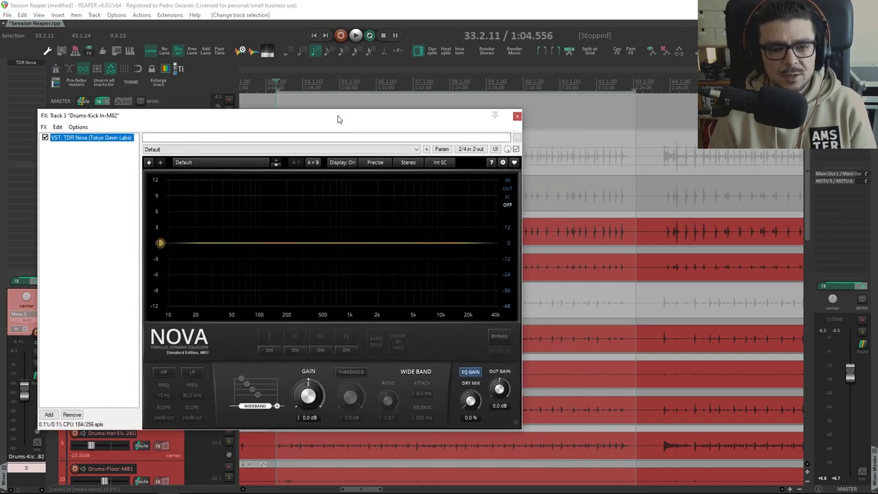
- Try all four EQ bands on and back off, and view the factory preset list
click(269, 350)
click(295, 350)
click(321, 350)
click(347, 351)
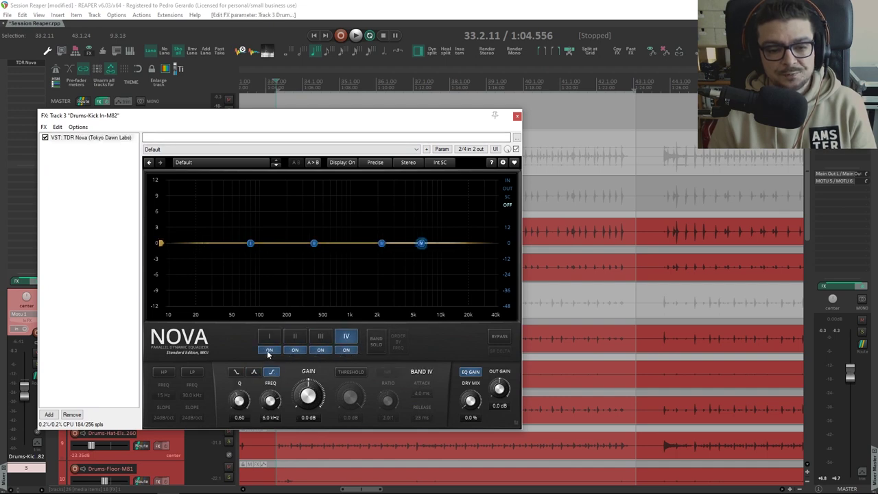
click(321, 350)
click(347, 350)
click(230, 162)
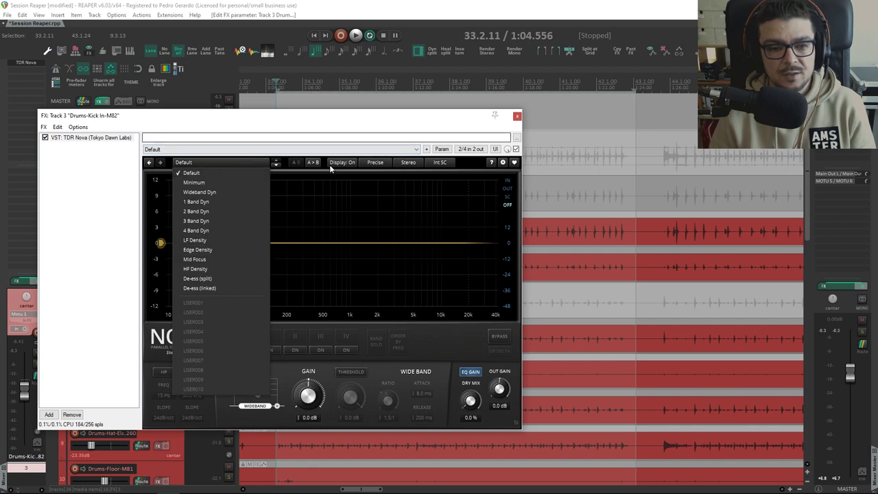
click(255, 165)
- Try the Eco, Precise and Precise+ processing quality modes and return the plugin to Precise
click(376, 164)
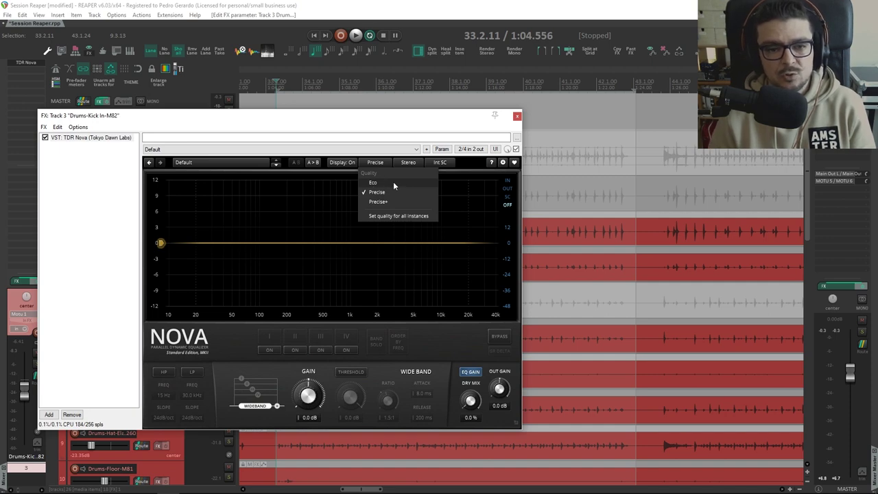
click(370, 183)
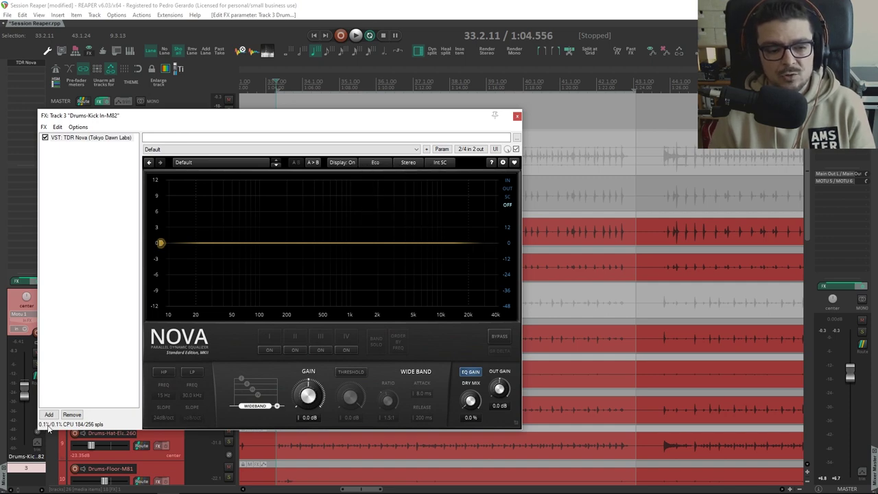
click(381, 165)
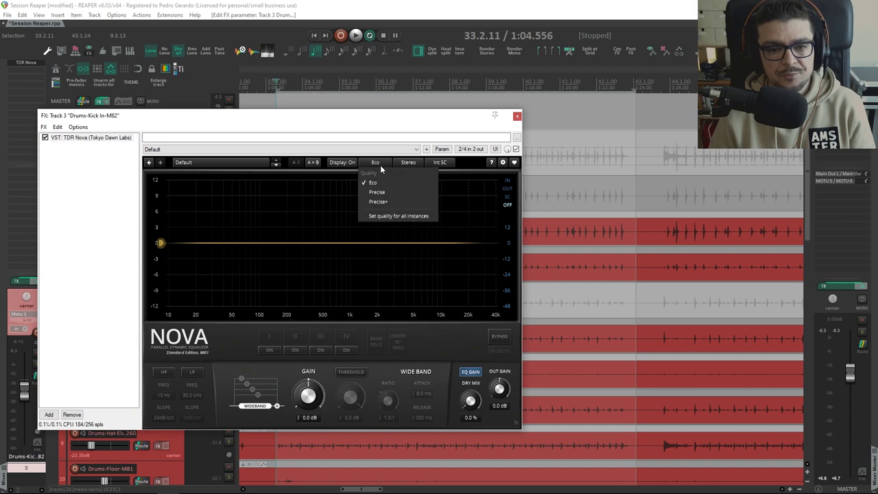
click(381, 192)
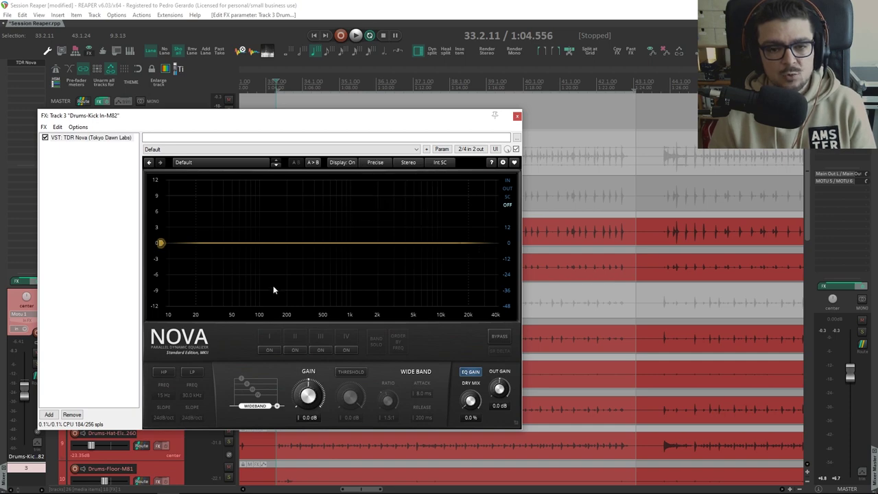
click(371, 162)
click(380, 201)
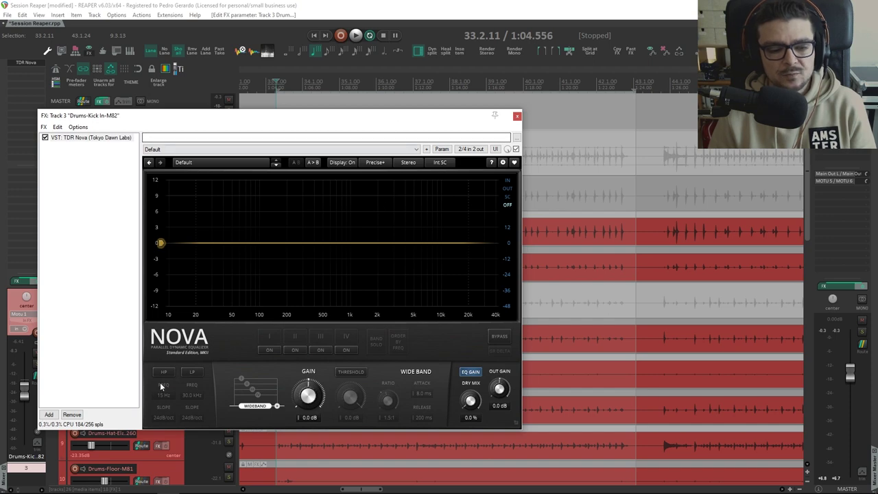
drag(315, 121, 320, 118)
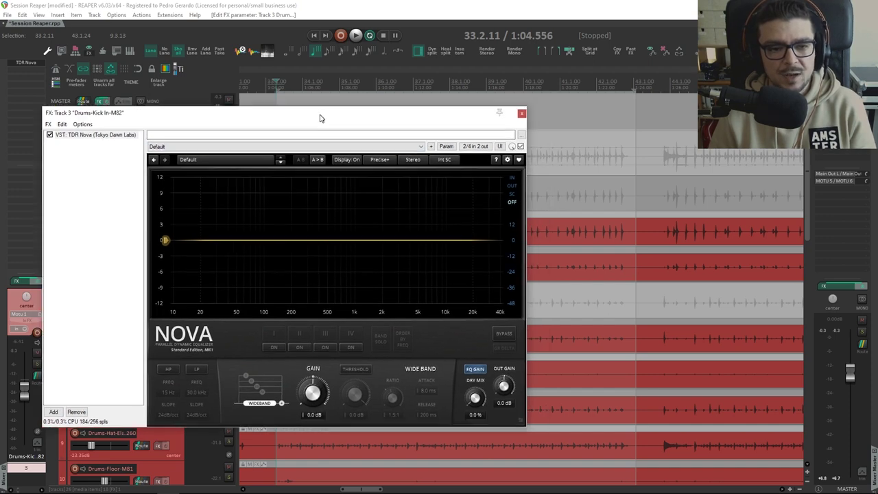
click(380, 159)
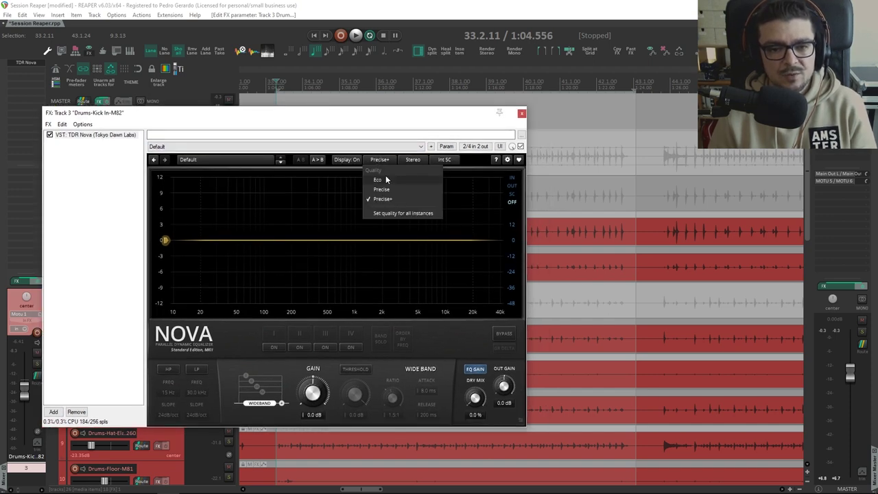
key(Escape)
- Review the equalizer's channel mode options and its internal and external sidechain options
click(414, 161)
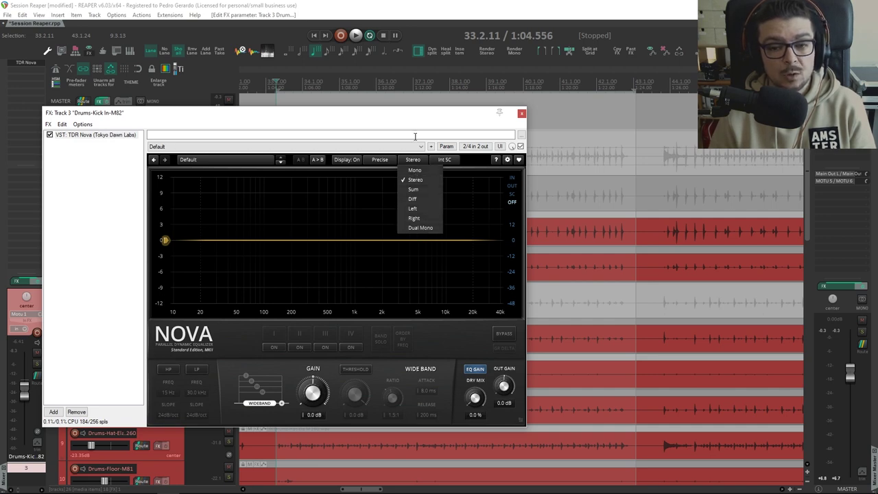
click(469, 162)
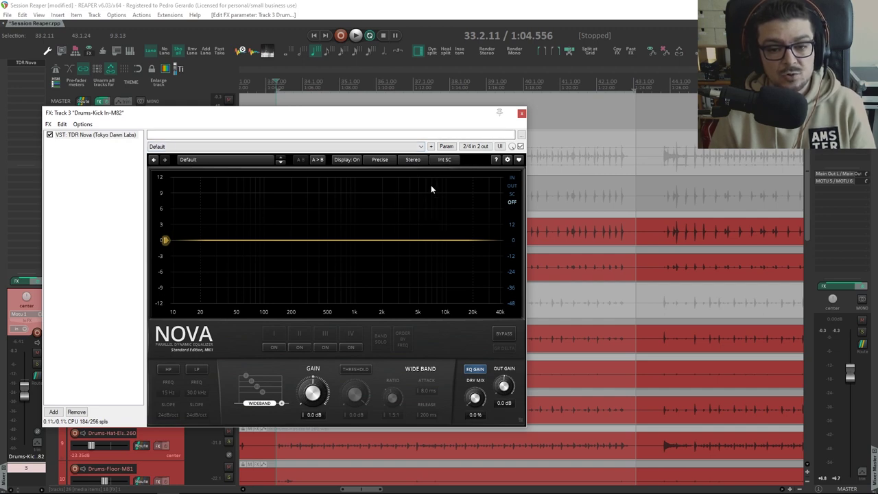
click(444, 160)
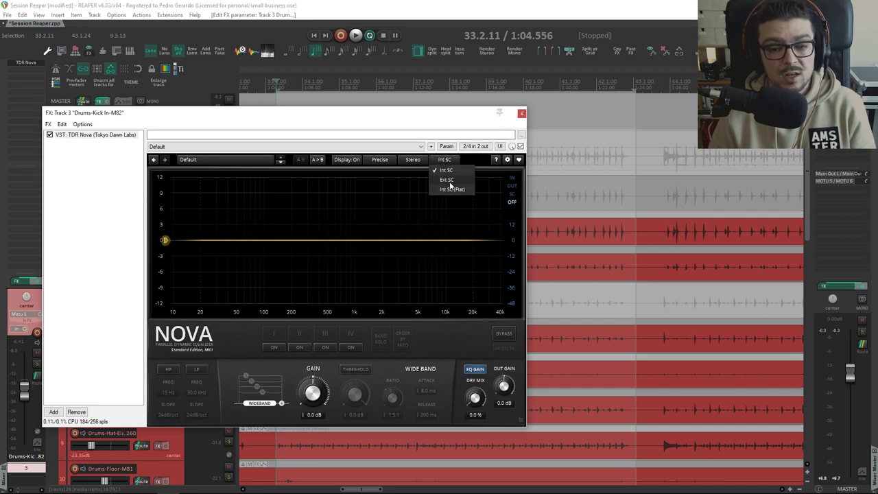
click(445, 159)
click(445, 160)
click(445, 159)
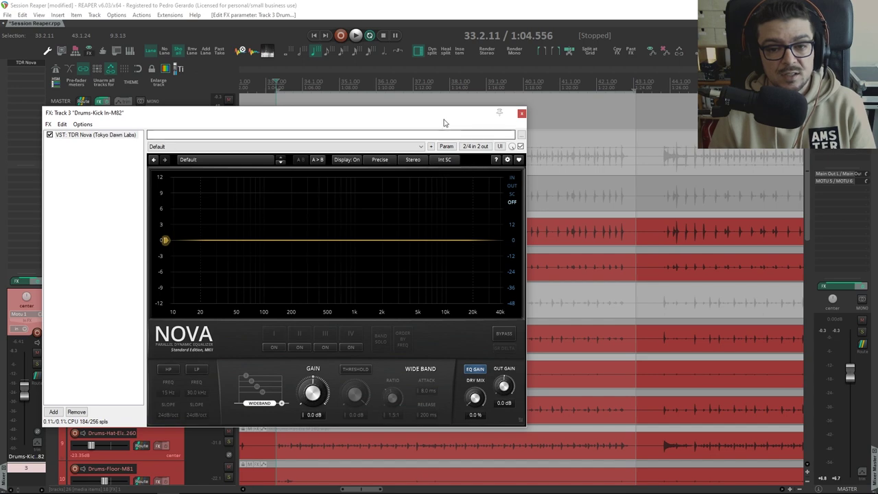
drag(444, 121, 426, 121)
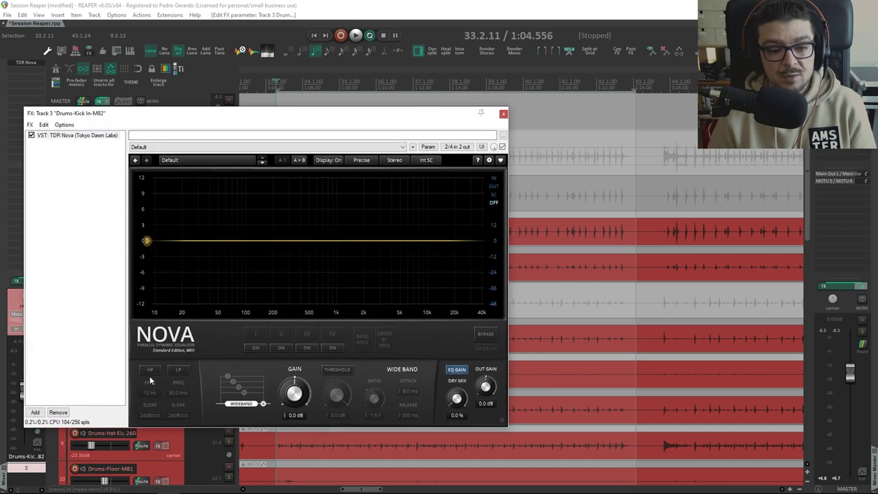
- Try the high-pass and low-pass filters and switch both back off
click(177, 371)
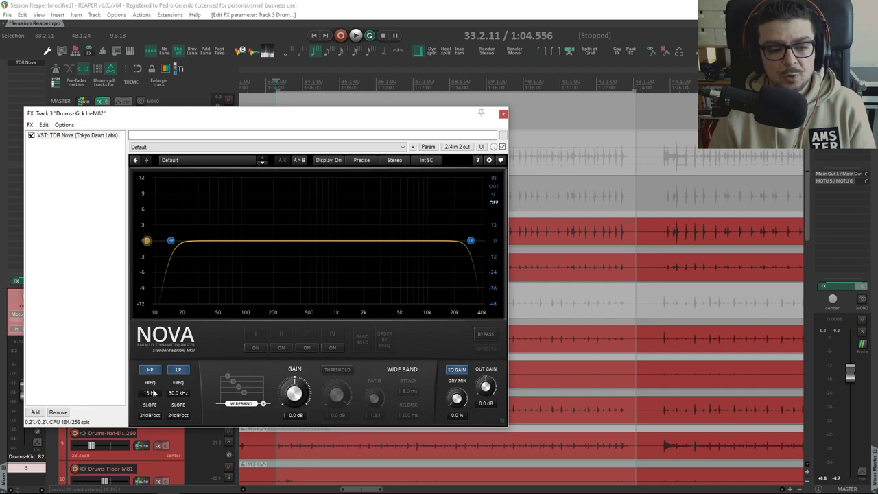
click(151, 371)
click(179, 370)
- Enable EQ bands I, II, III and IV
click(255, 347)
click(281, 348)
click(307, 347)
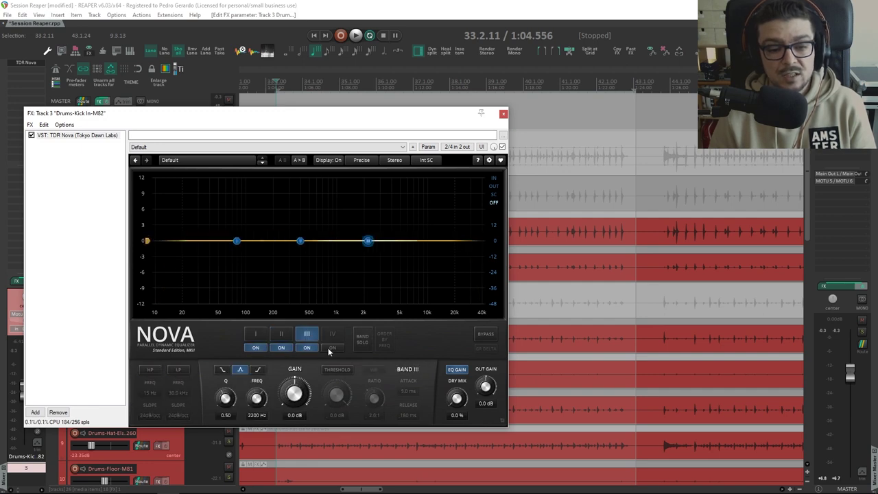
click(332, 347)
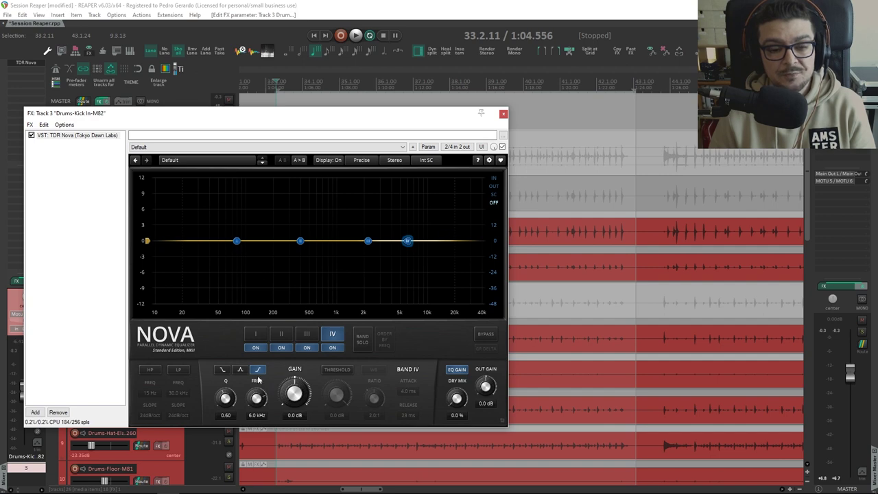
- Lower band I to about 40 Hz and band II to about 260 Hz, and enable the threshold on band III
click(255, 334)
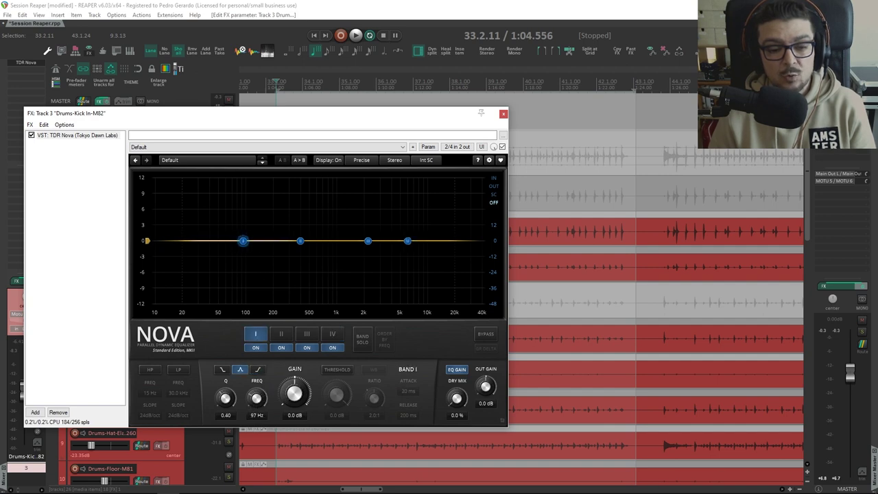
click(280, 334)
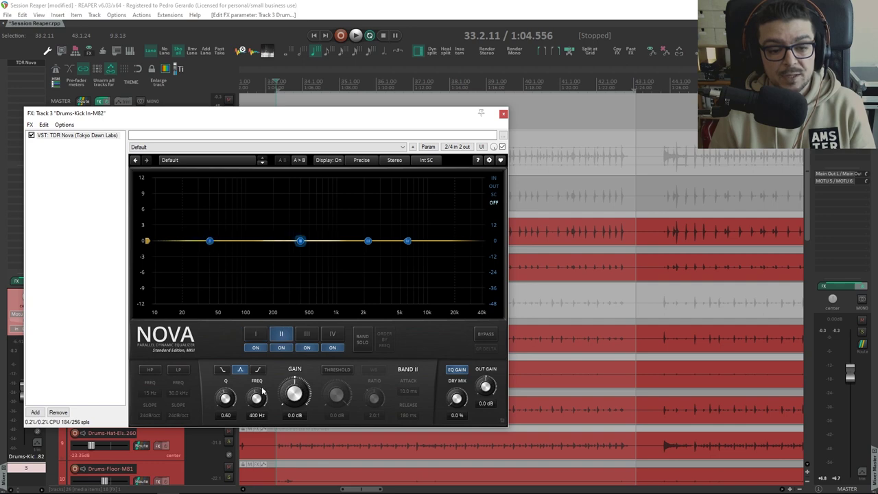
click(308, 335)
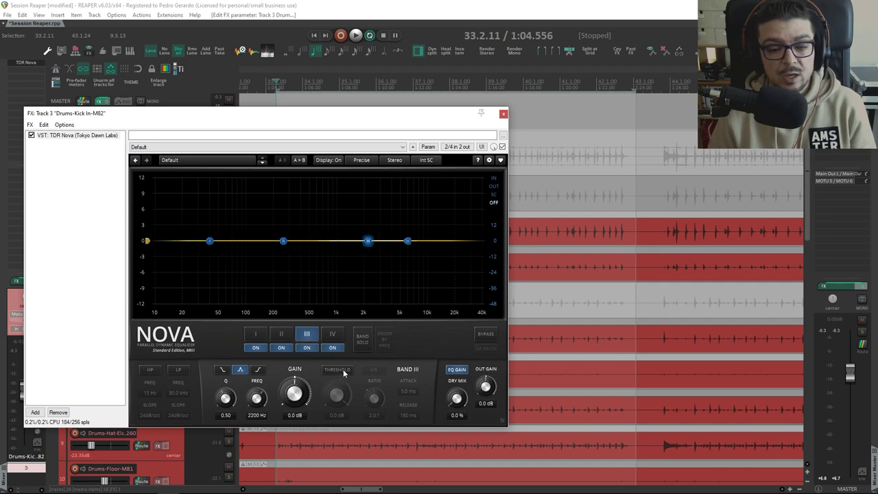
click(343, 369)
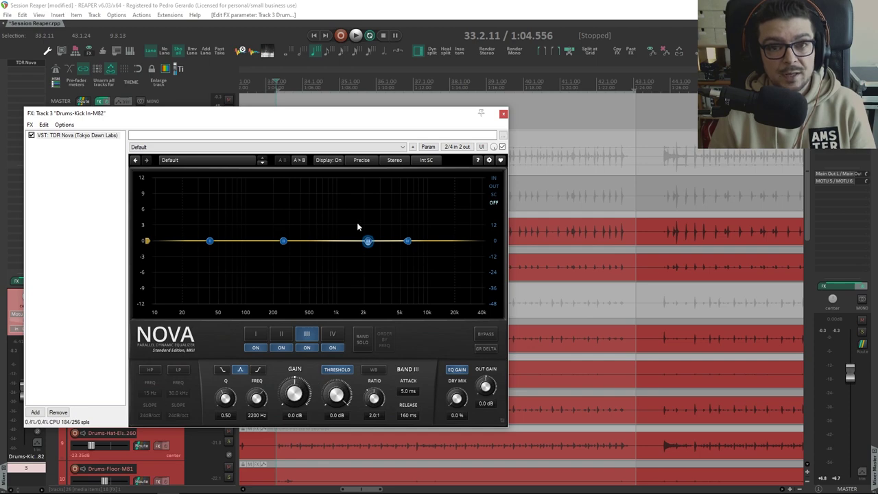
- Play the looped drum section and compare the spectrum analyzer's IN, OUT, SC and OFF modes, leaving it on OUT
drag(361, 120, 331, 142)
key(space)
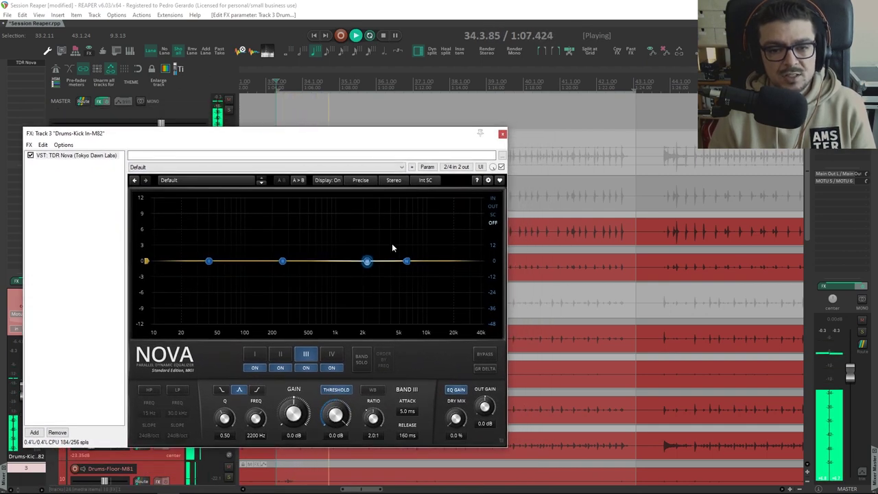
drag(431, 138, 417, 134)
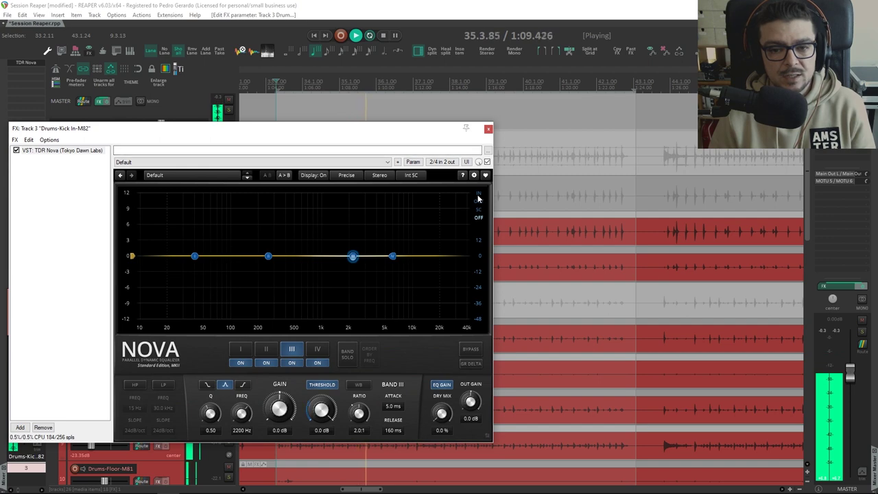
click(478, 193)
click(478, 201)
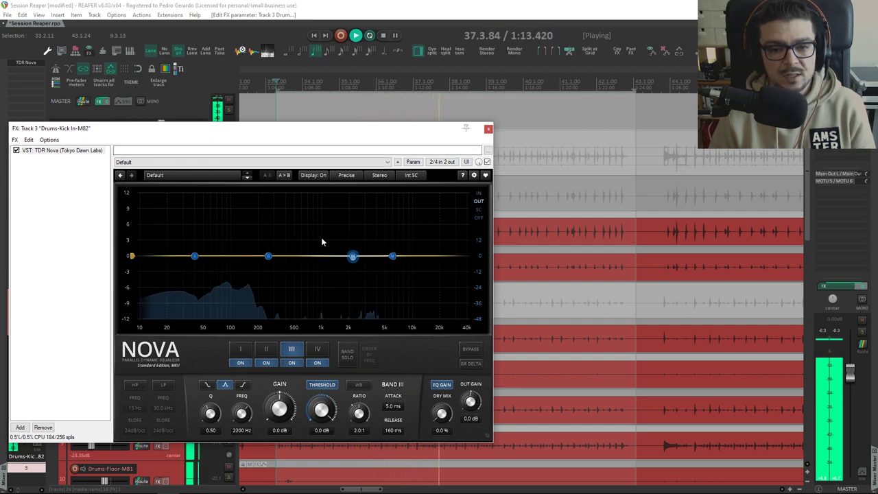
click(479, 209)
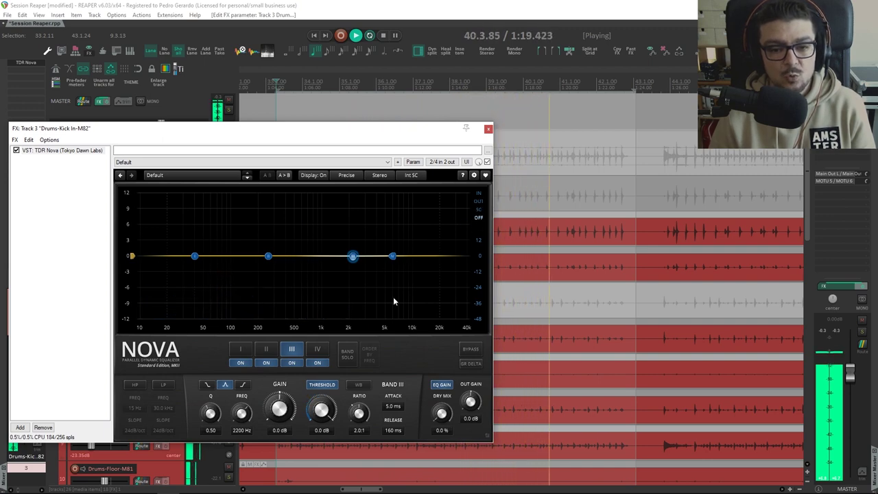
click(473, 216)
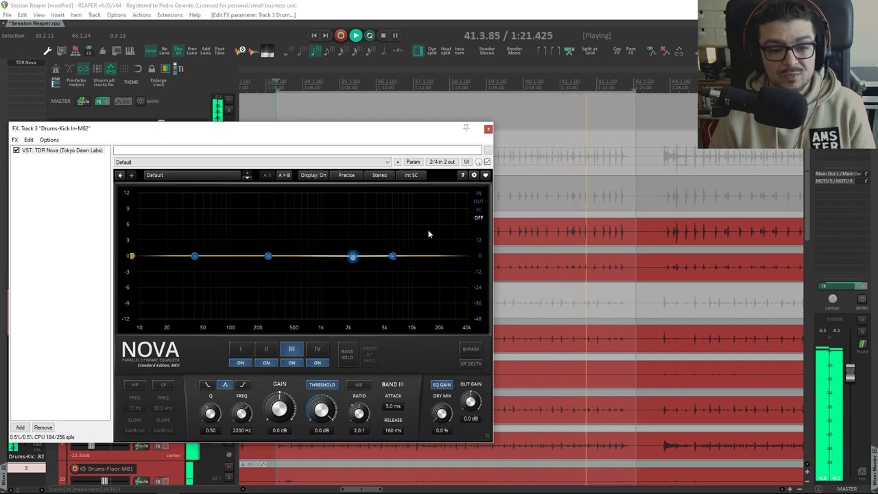
click(478, 201)
drag(350, 129, 408, 128)
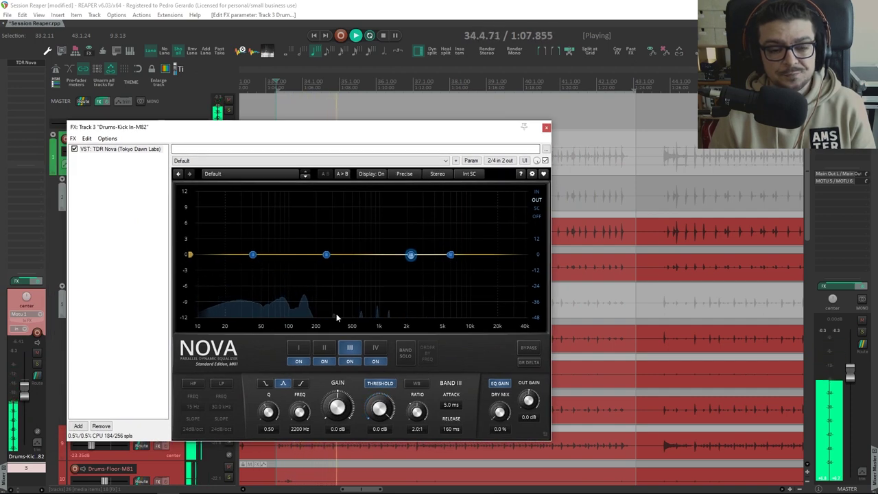
- Move band I to 76 Hz and enable its dynamic threshold
click(253, 256)
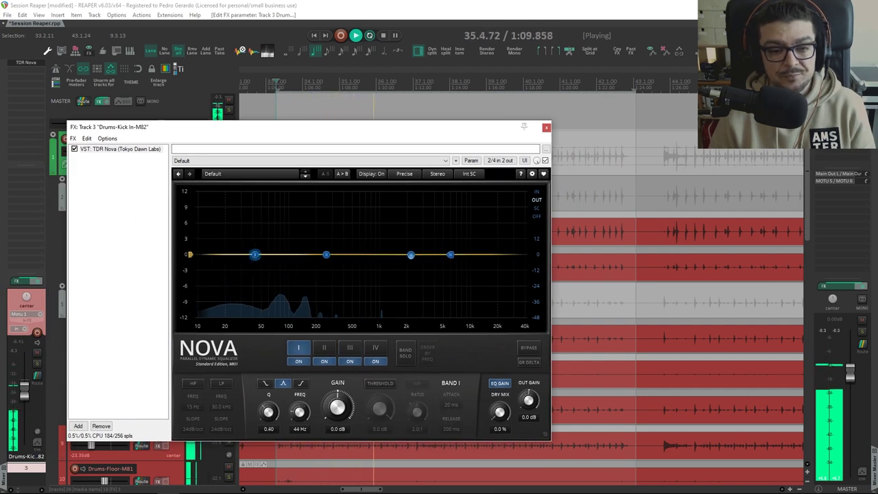
drag(252, 255, 273, 255)
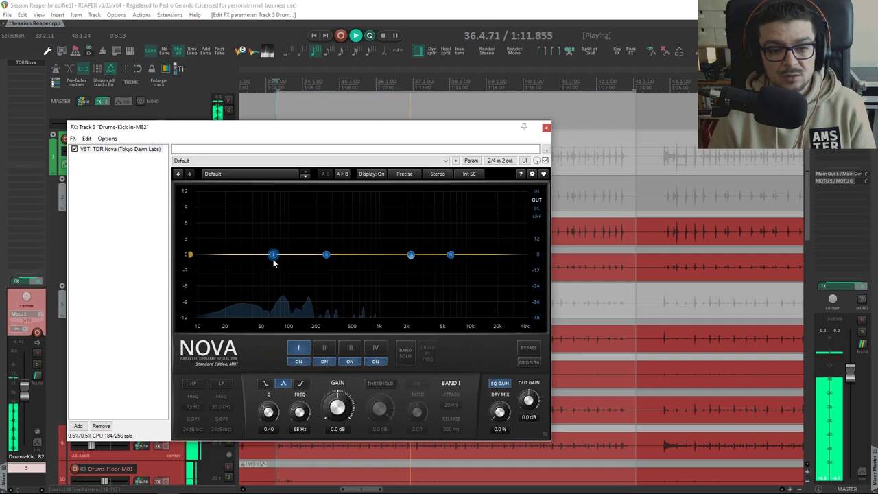
scroll(299, 412, up, 2)
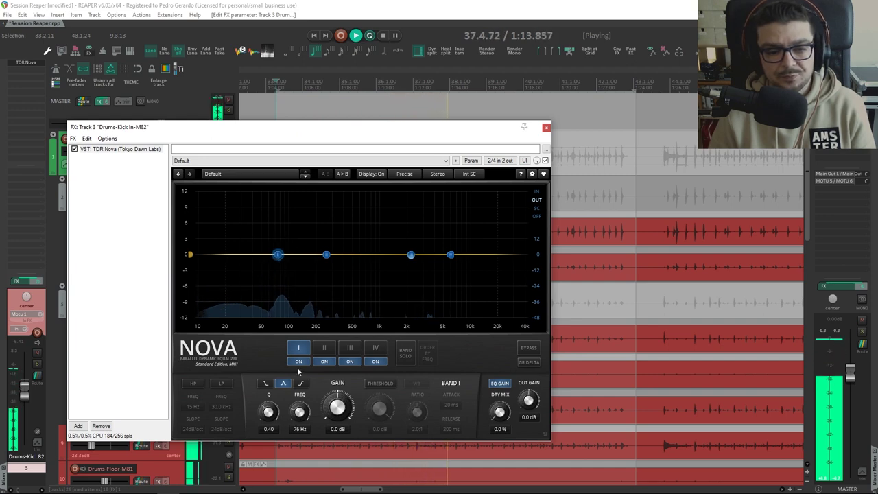
click(384, 386)
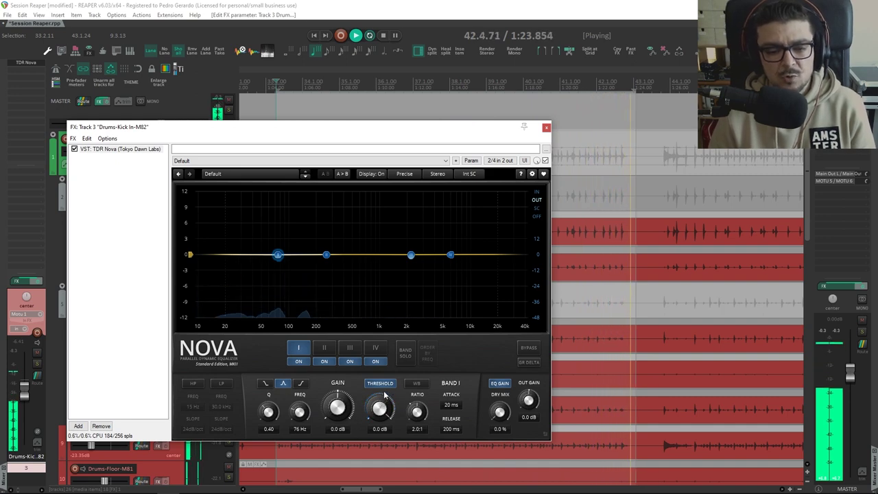
- Switch band I to a low shelf, lower its threshold to -19.2 dB, and close the kick track's FX window
drag(394, 407, 394, 459)
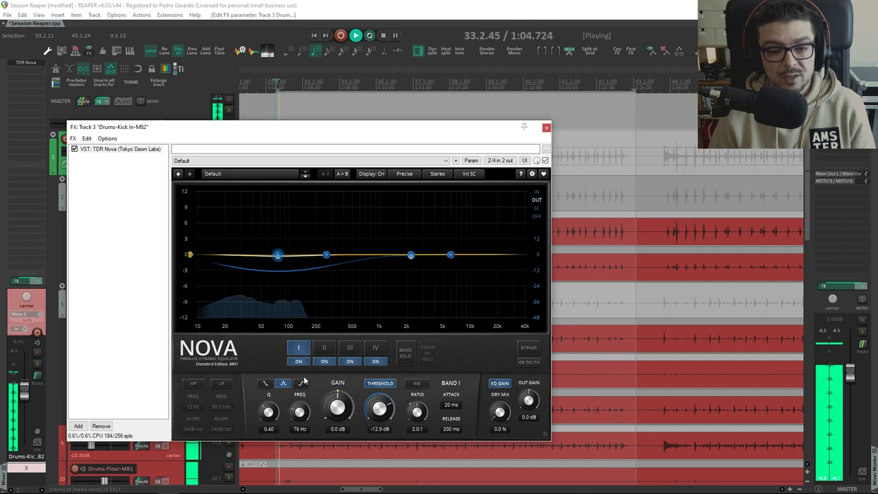
click(266, 384)
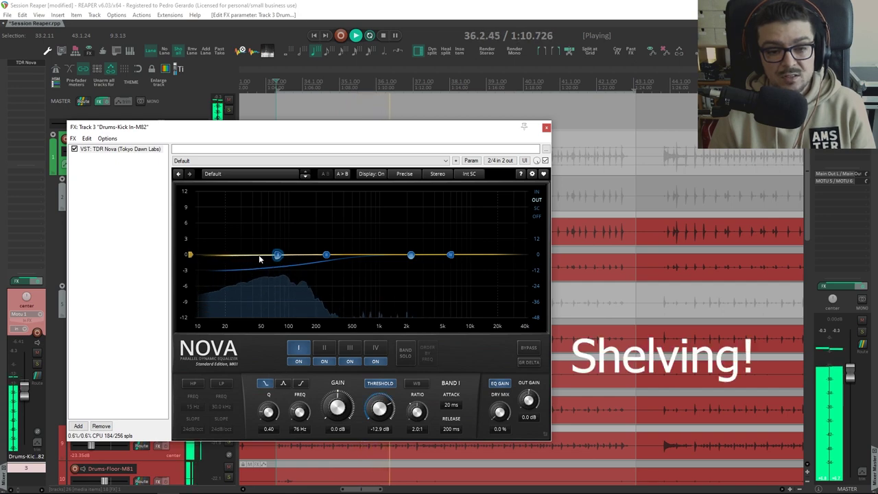
drag(379, 409, 380, 434)
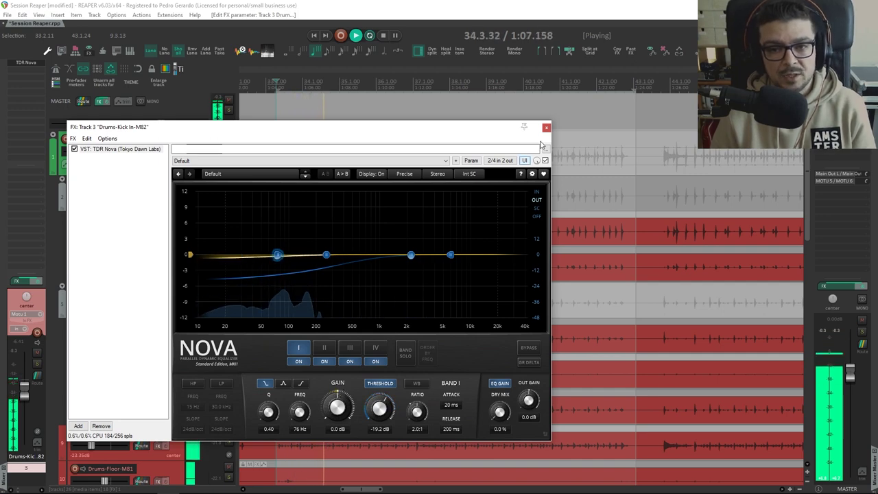
key(Escape)
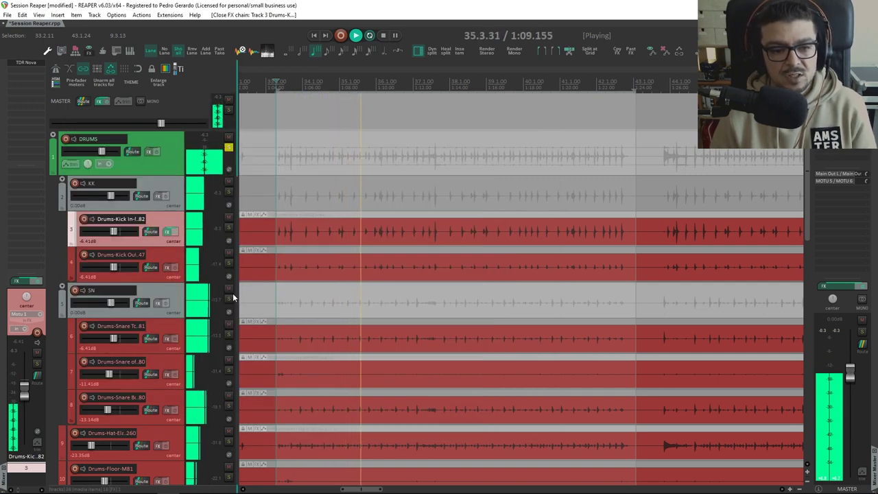
- Solo the SN folder track so all the snare tracks play, instead of only the snare top track
click(229, 335)
scroll(244, 279, down, 2)
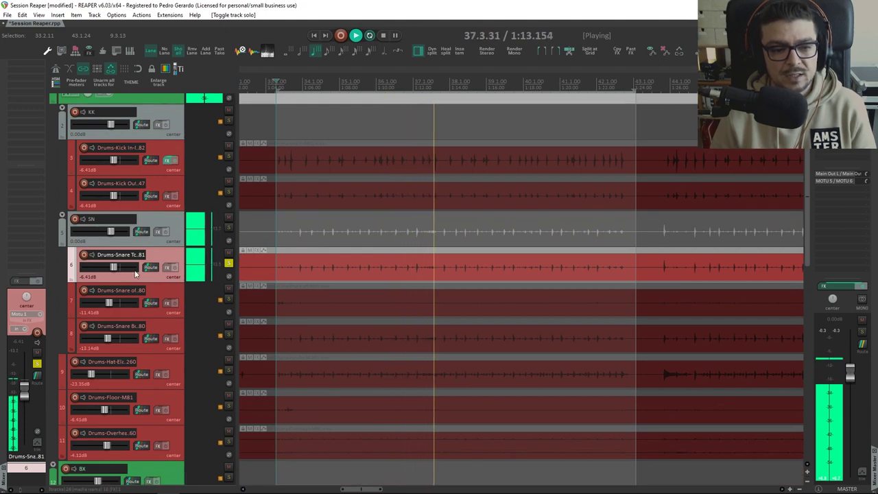
click(228, 264)
click(228, 227)
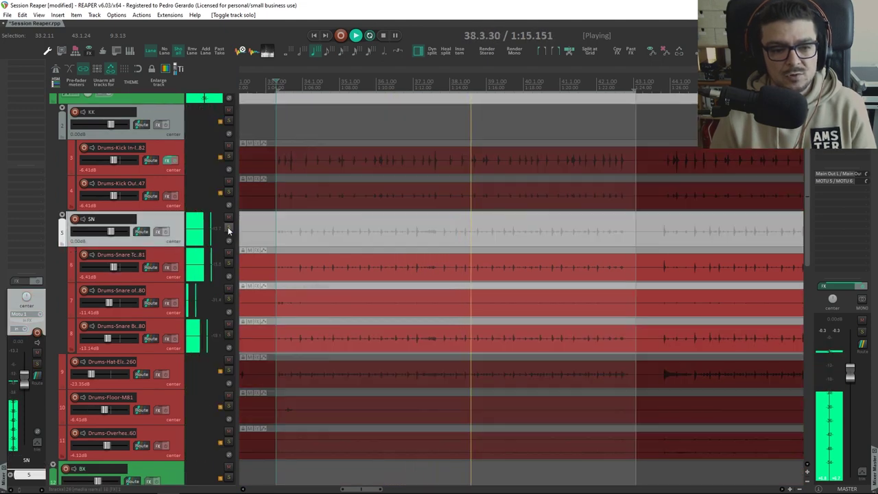
scroll(220, 234, up, 2)
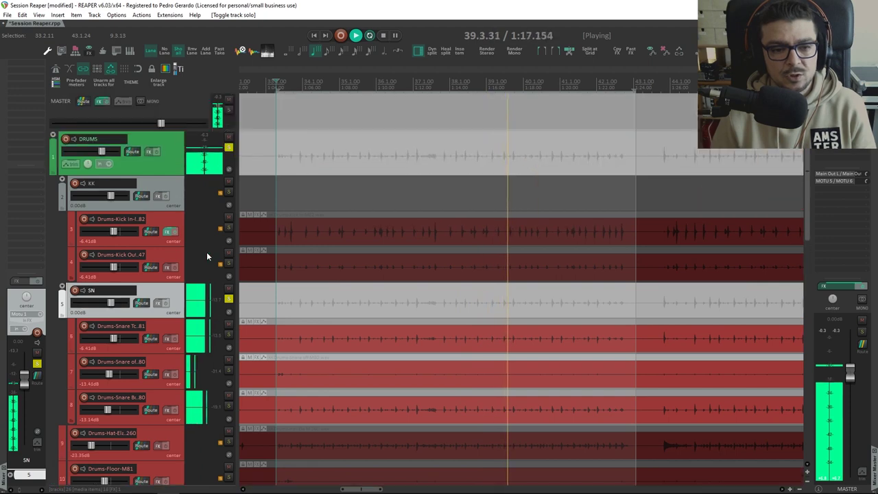
- Go through the individual snare tracks in the SN folder, selecting each in turn and returning to the snare top
click(164, 324)
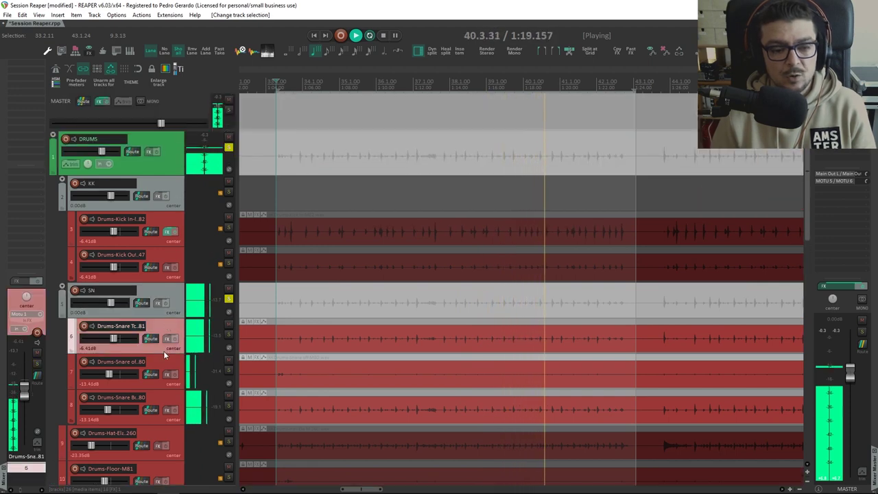
click(164, 361)
click(163, 400)
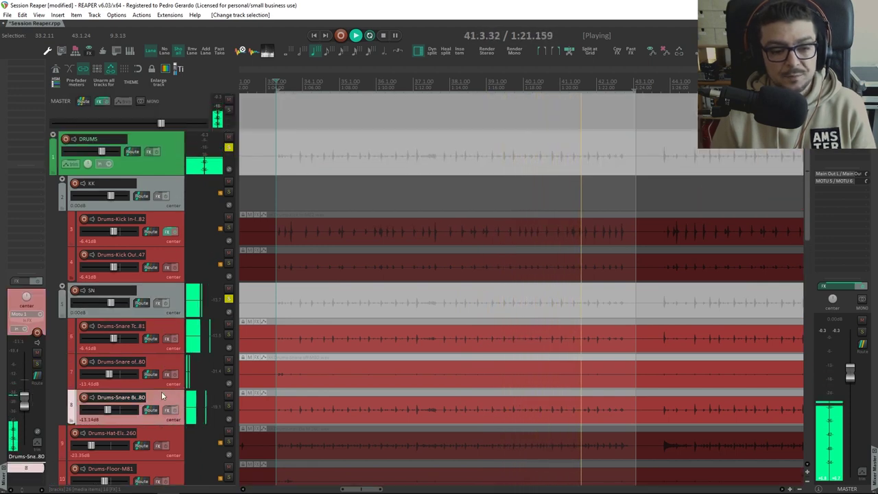
click(163, 328)
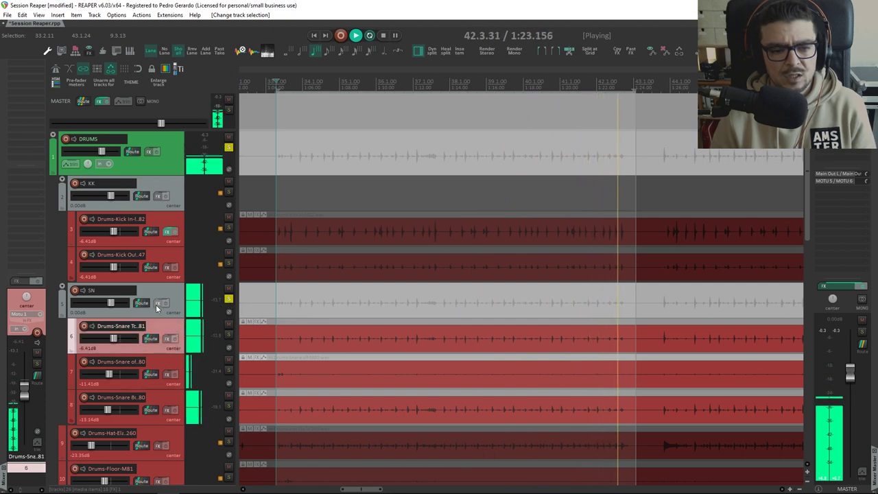
- Add TDR Nova to the SN folder track and move its window over the track list
right_click(161, 304)
mouse_move(203, 314)
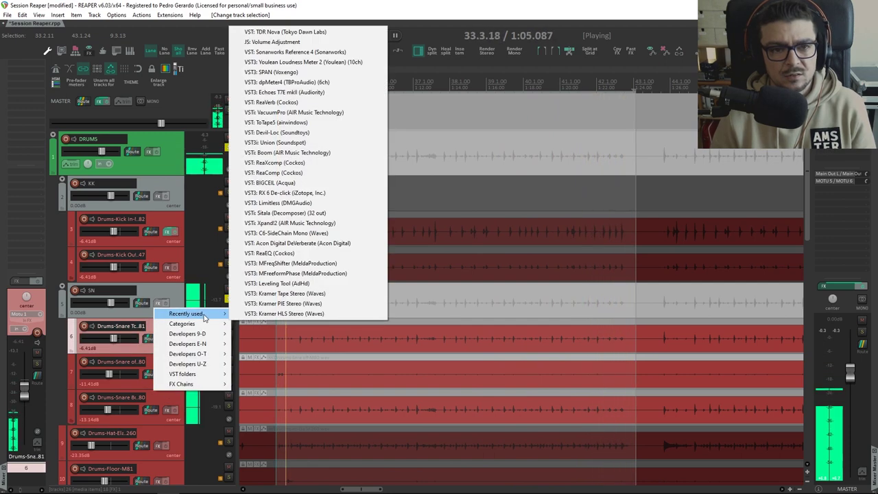
click(285, 31)
drag(469, 50, 318, 144)
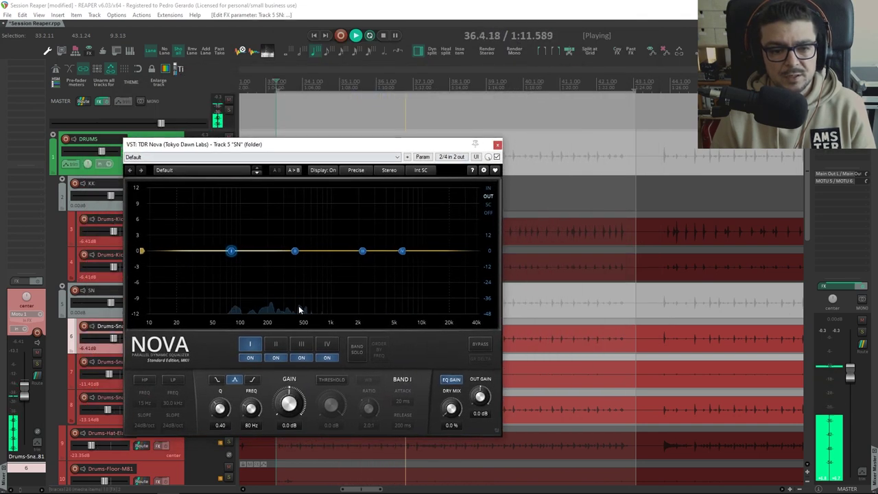
- Enable the high-pass filter on the SN track's equalizer and set its frequency to 71 Hz
click(144, 379)
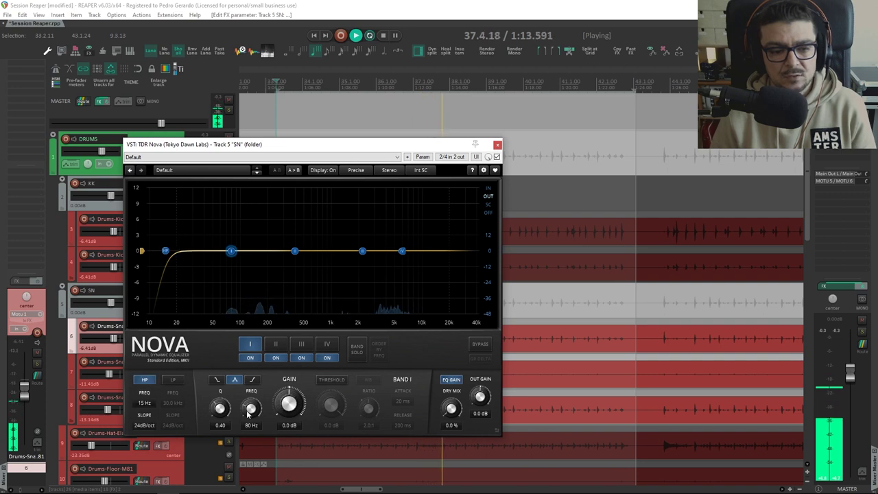
drag(144, 402, 144, 381)
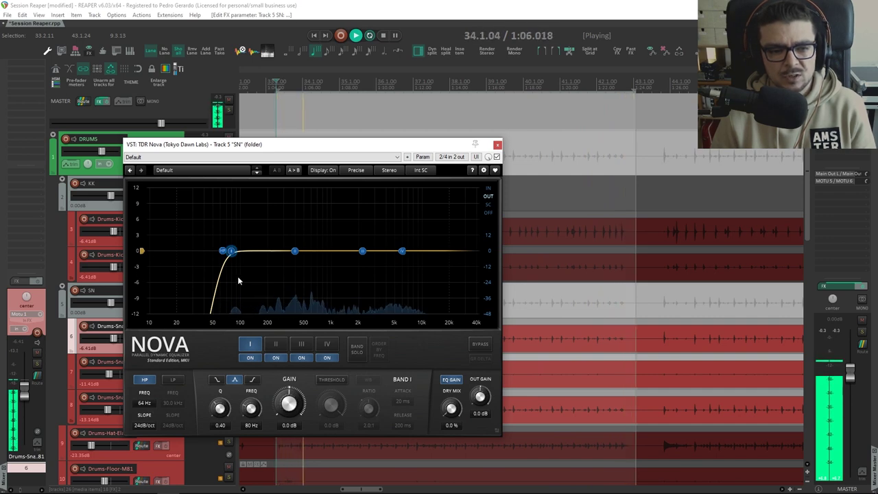
drag(146, 410, 146, 392)
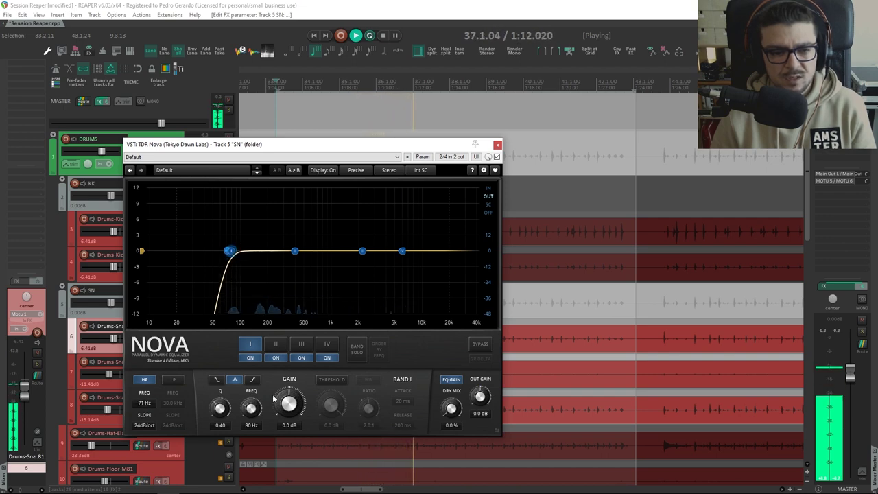
- Disable EQ bands II, III and IV, keeping only band I active
click(275, 357)
click(301, 358)
click(327, 358)
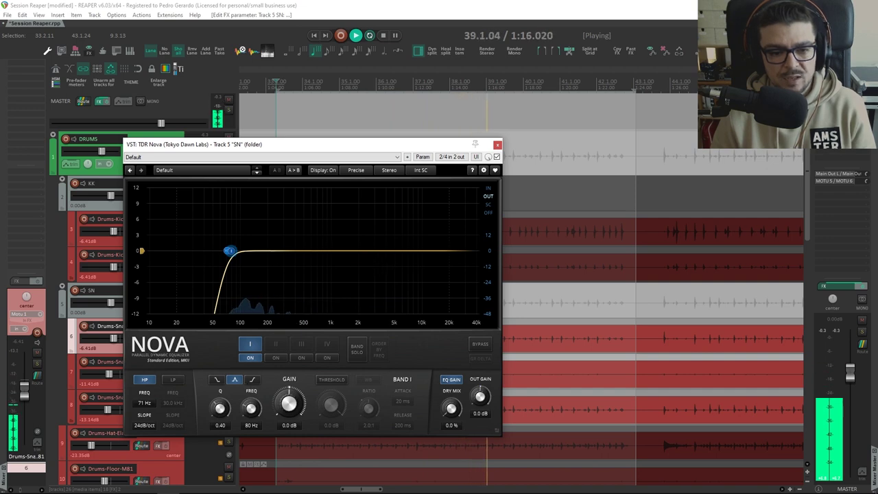
- Move band I to 191 Hz, enable its dynamic threshold and lower the threshold to about -21.5 dB
drag(271, 250, 266, 250)
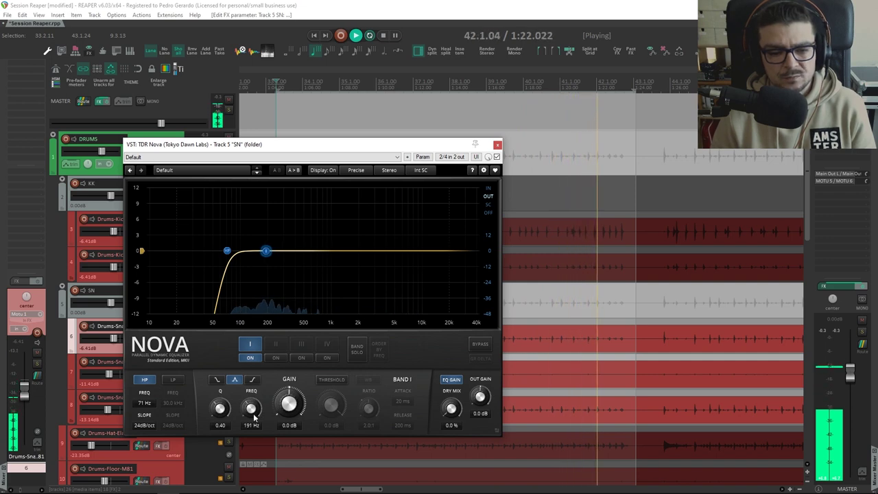
click(333, 380)
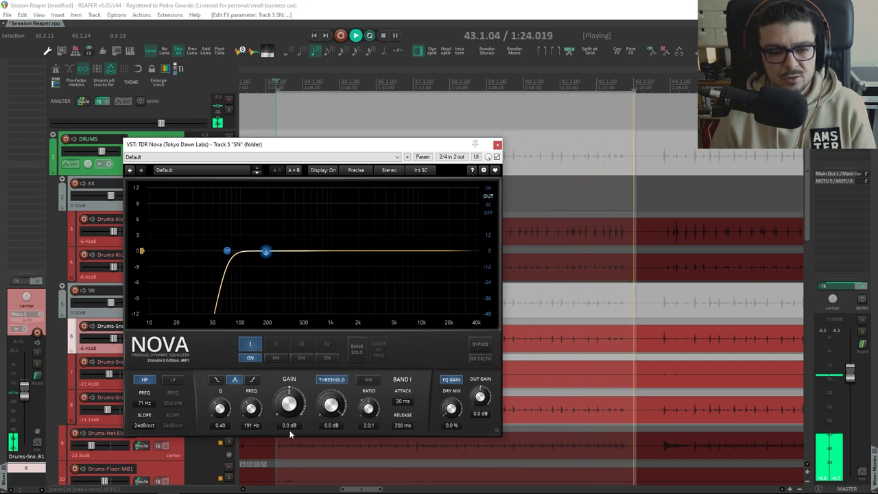
drag(331, 405, 343, 405)
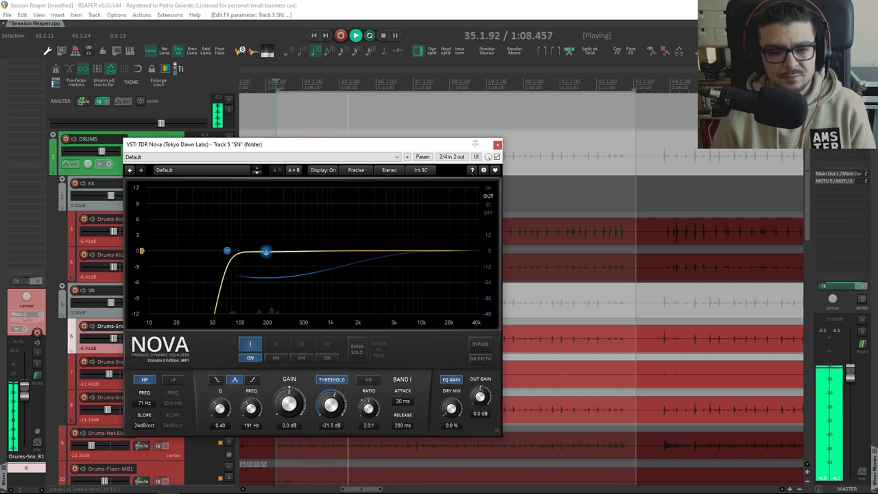
- Narrow band I to a Q of 2.15 and lower its threshold to -31.7 dB
drag(229, 410, 229, 406)
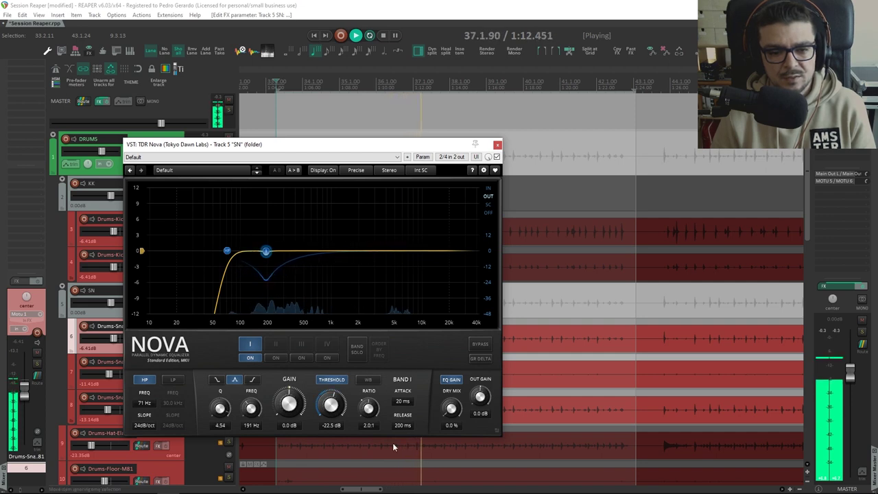
drag(330, 406, 330, 410)
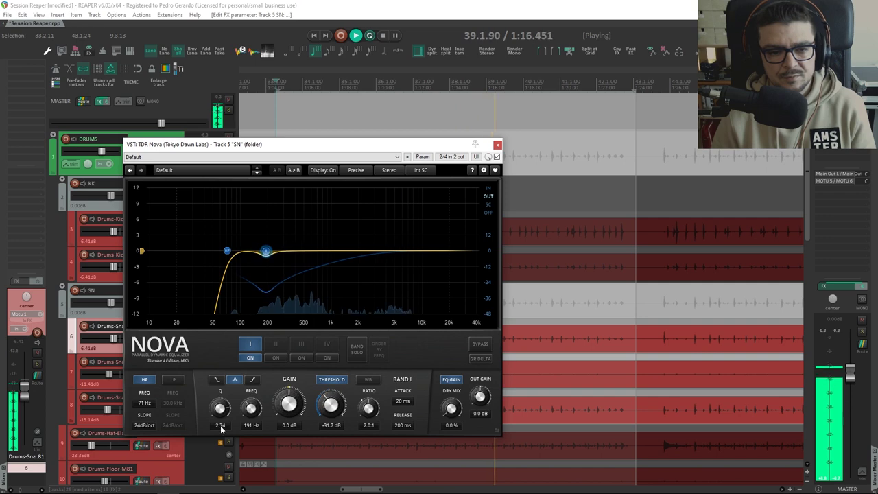
drag(226, 409, 227, 414)
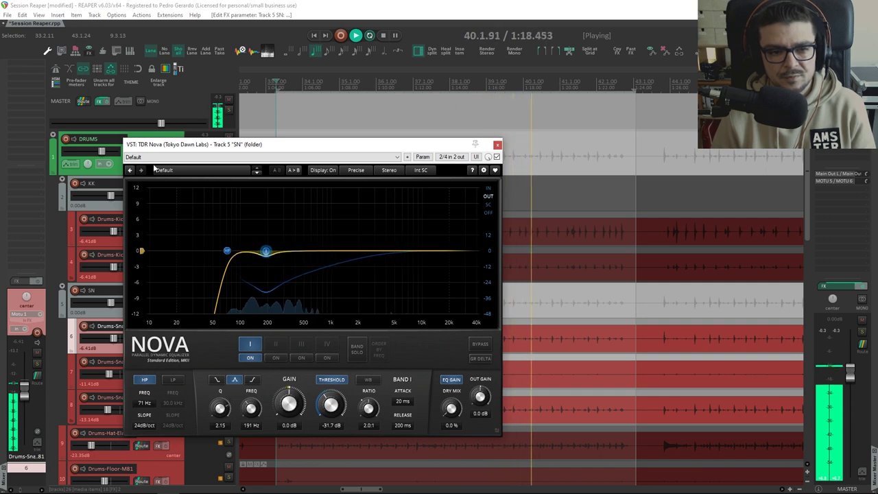
- Move the plugin window aside and compare the snare sound with the equalizer bypassed and active
drag(453, 144, 400, 152)
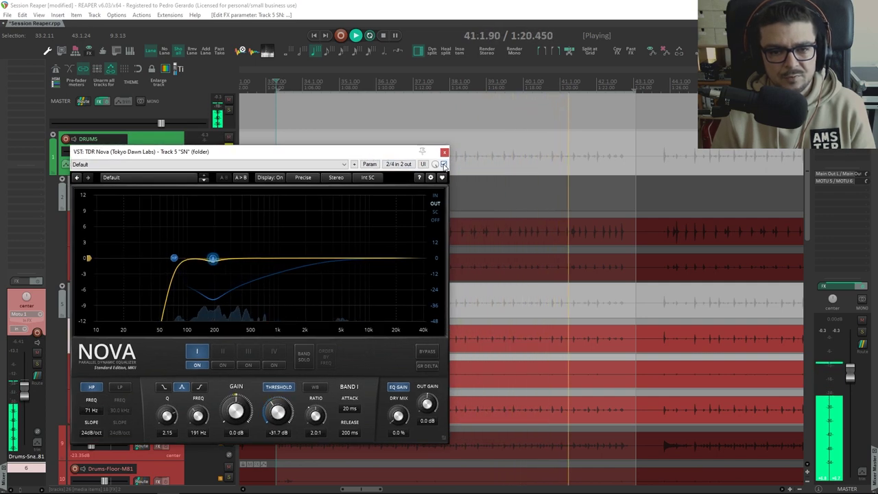
click(444, 164)
click(444, 165)
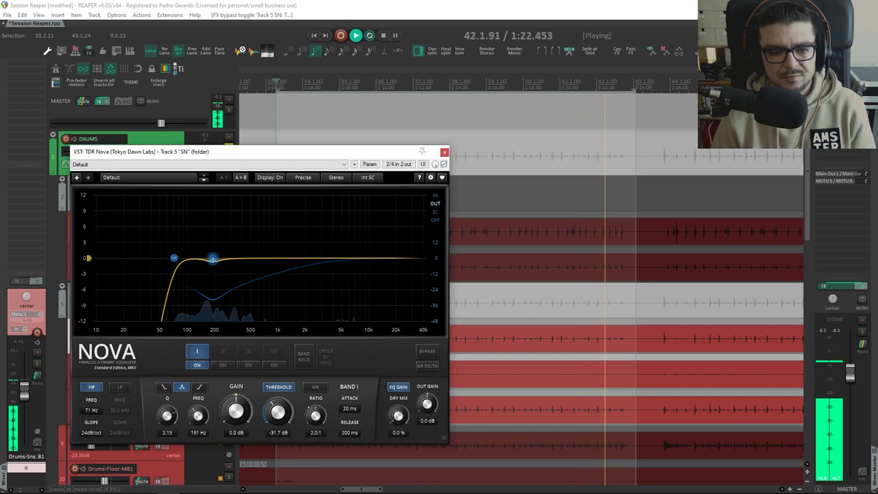
- Set band I's threshold to -36.5 dB, release to 112 ms and gain to 1.4 dB, and close the plugin window
drag(275, 430, 283, 414)
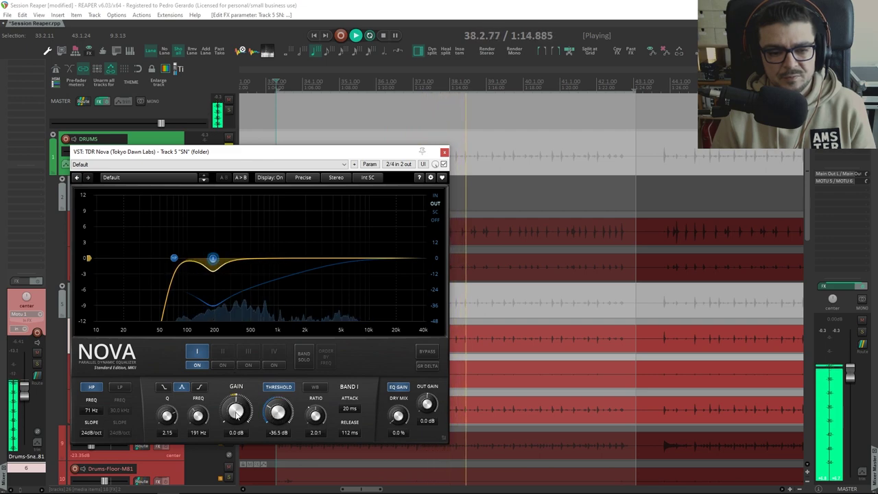
drag(236, 410, 236, 409)
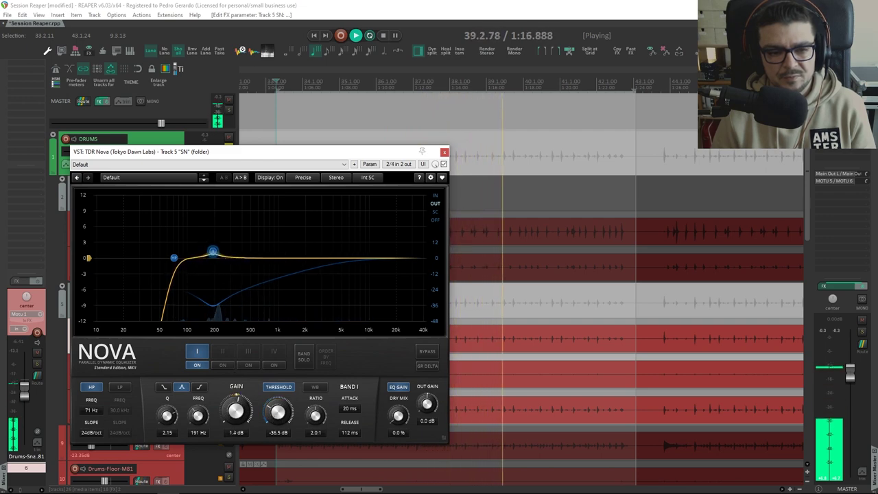
key(Escape)
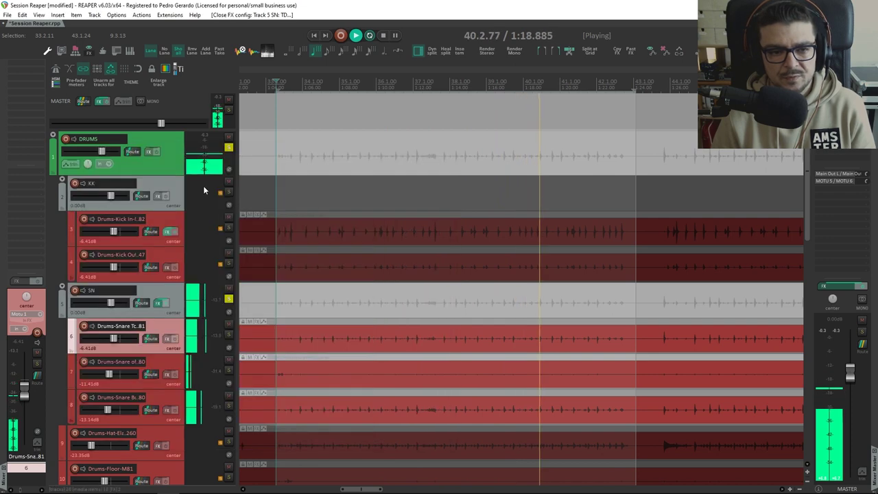
- Solo the KK folder and the Drums-Overhead track alongside the SN folder
click(229, 183)
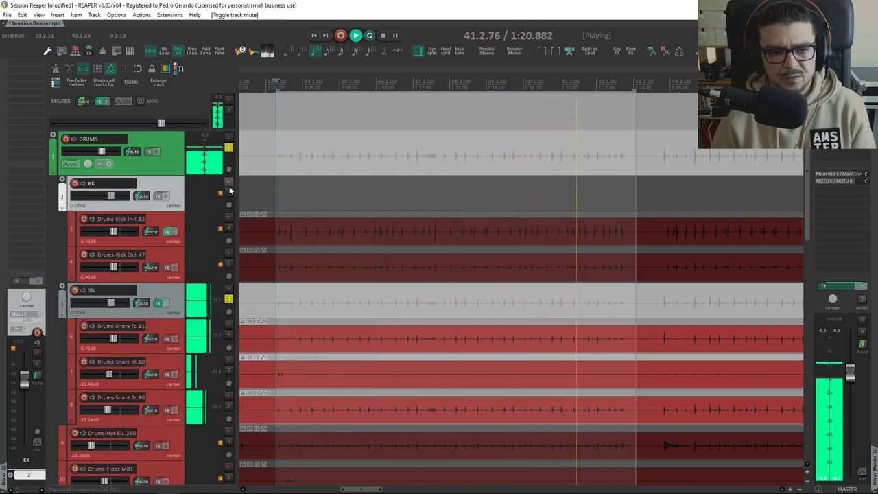
click(229, 191)
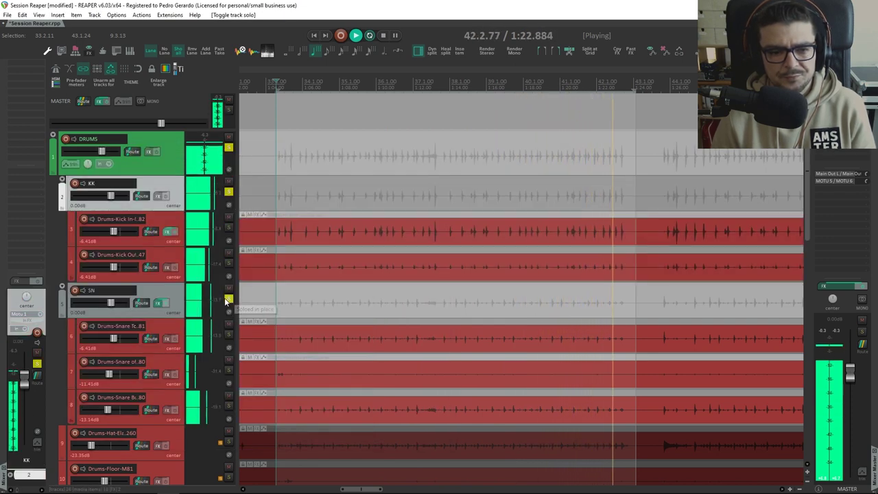
scroll(226, 309, down, 4)
click(229, 370)
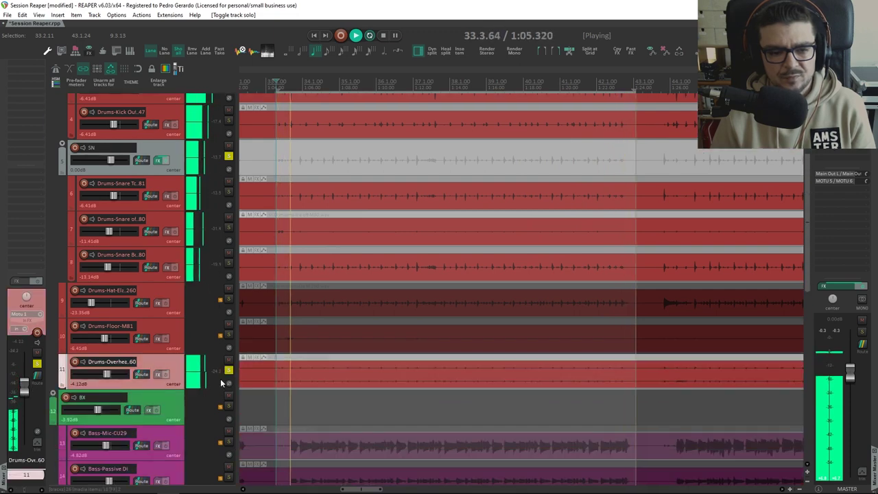
- Remove the solo from the KK and SN folders, leaving only the overhead track soloed
scroll(221, 383, up, 2)
click(229, 122)
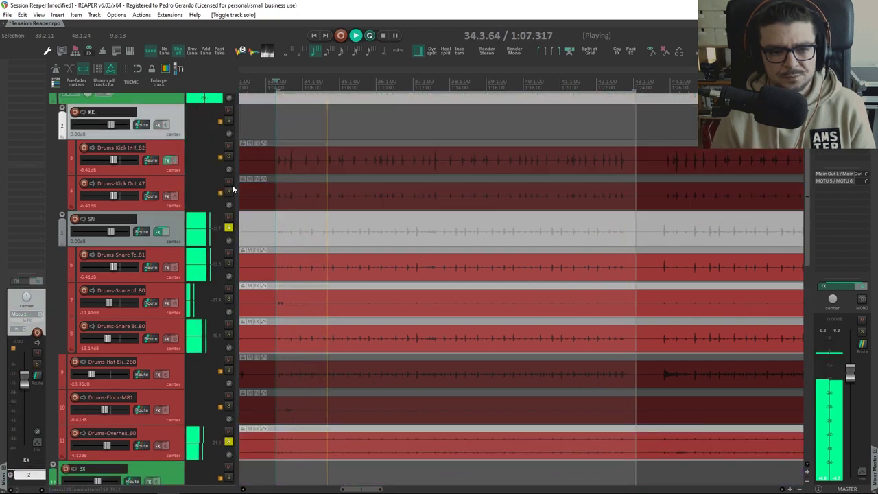
click(230, 227)
- Increase the Drums-Overhead track's height, add TDR Nova to it, and select its media item
scroll(281, 298, down, 3)
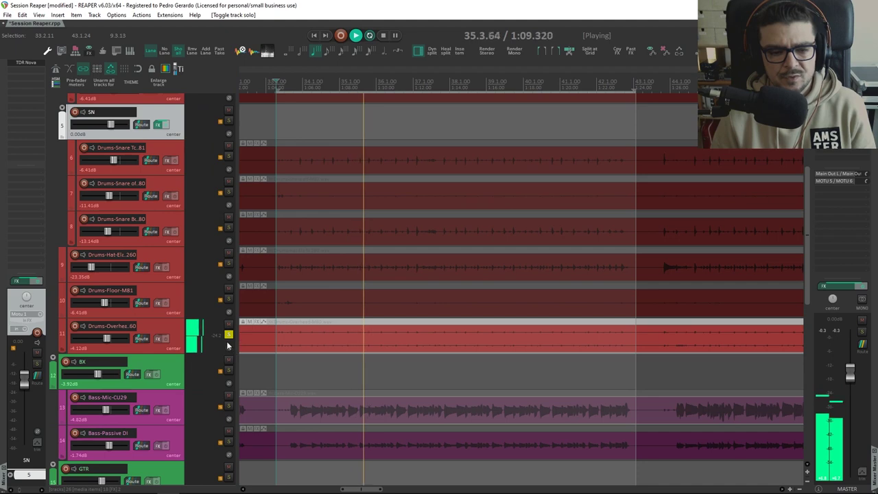
drag(145, 352, 145, 376)
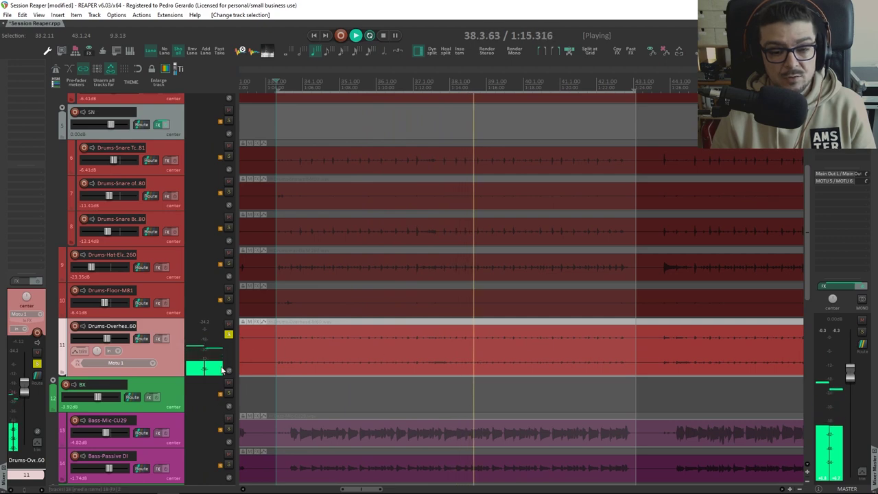
right_click(165, 339)
mouse_move(214, 353)
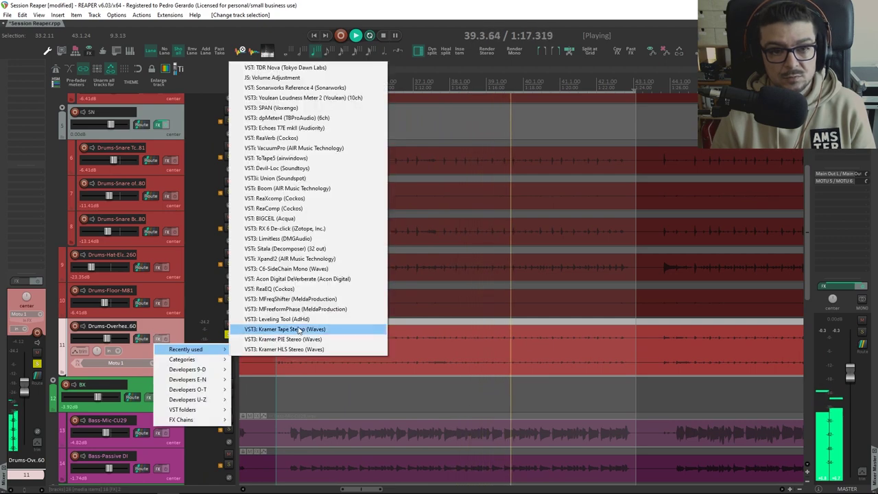
click(281, 68)
click(348, 343)
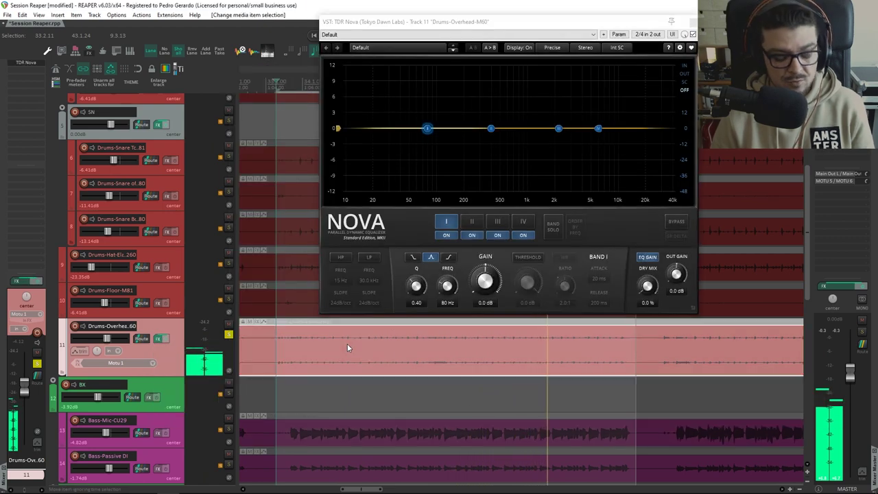
- Raise the overhead item's take volume in 1 dB nudges, and move the Nova window clear of the waveform
scroll(348, 344, up, 1)
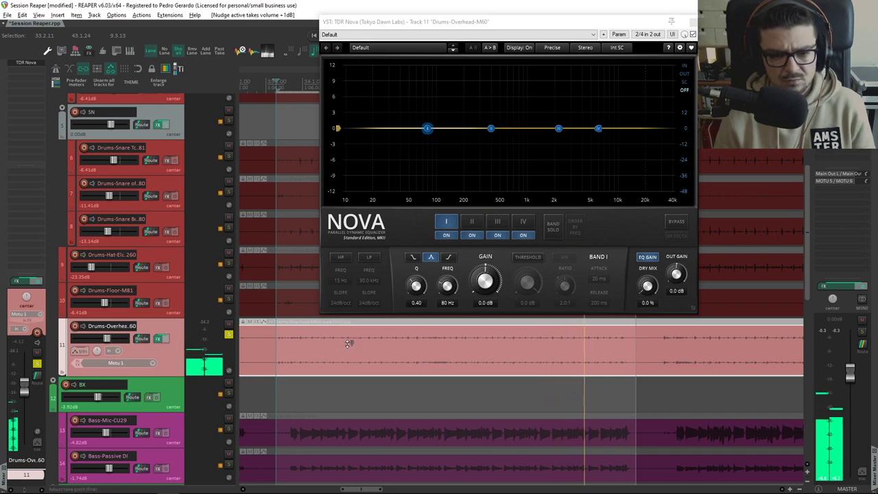
scroll(348, 344, up, 1)
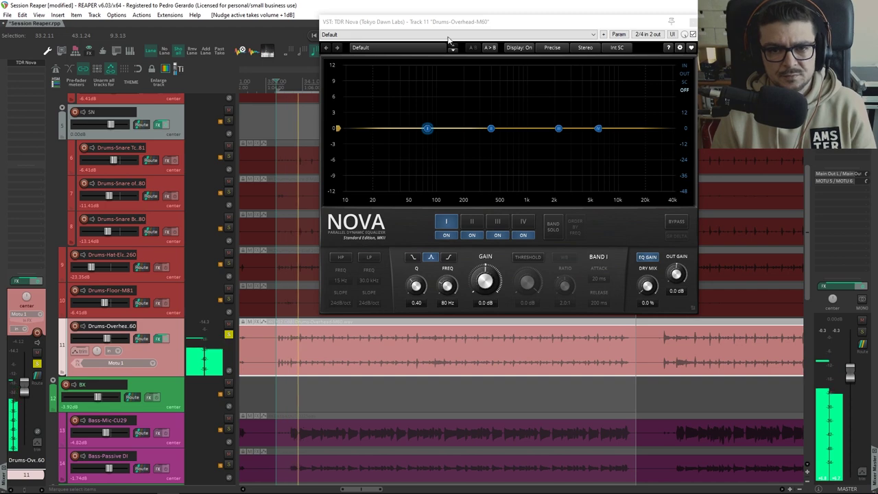
drag(658, 21, 410, 141)
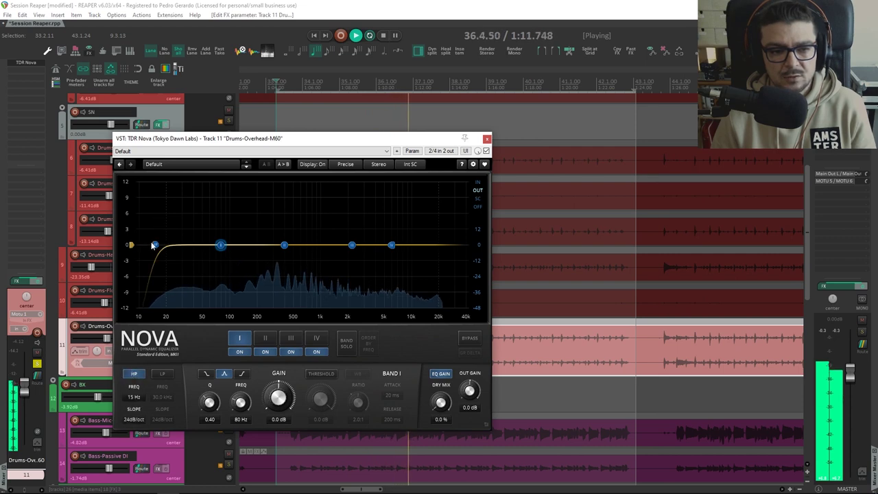
- Try a high-pass filter at 41 Hz on the overhead track, and switch it off
drag(155, 245, 194, 246)
drag(300, 257, 195, 255)
double_click(195, 245)
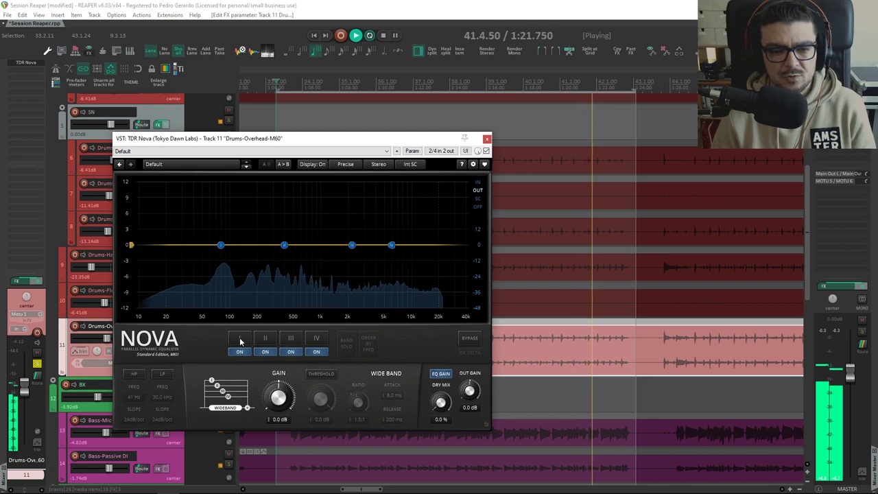
- Make band I a low shelf with its threshold enabled at -31.7 dB
click(241, 339)
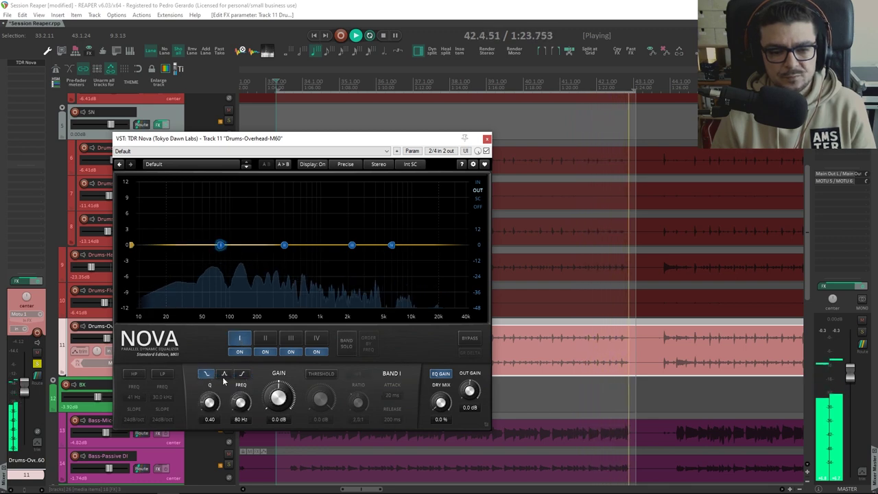
click(321, 375)
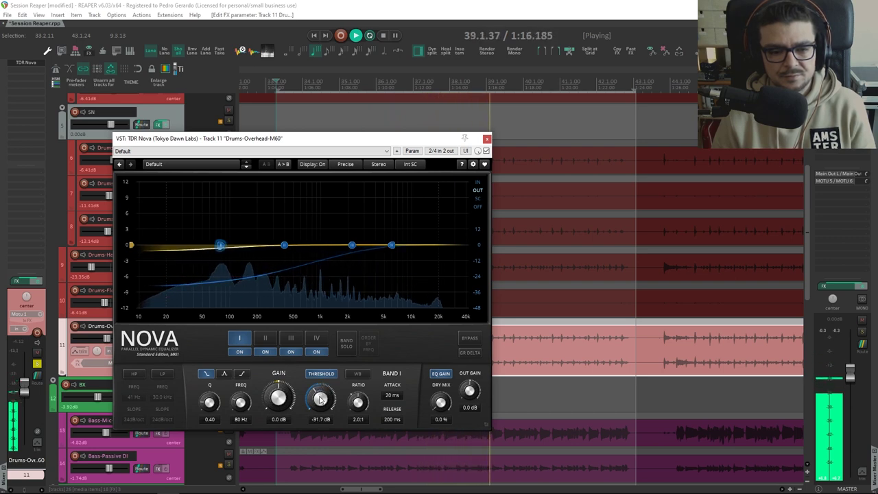
- Solo band III, set its Q to 1.33 and sweep it to 768 Hz at -0.3 dB gain, and end the band solo
click(352, 245)
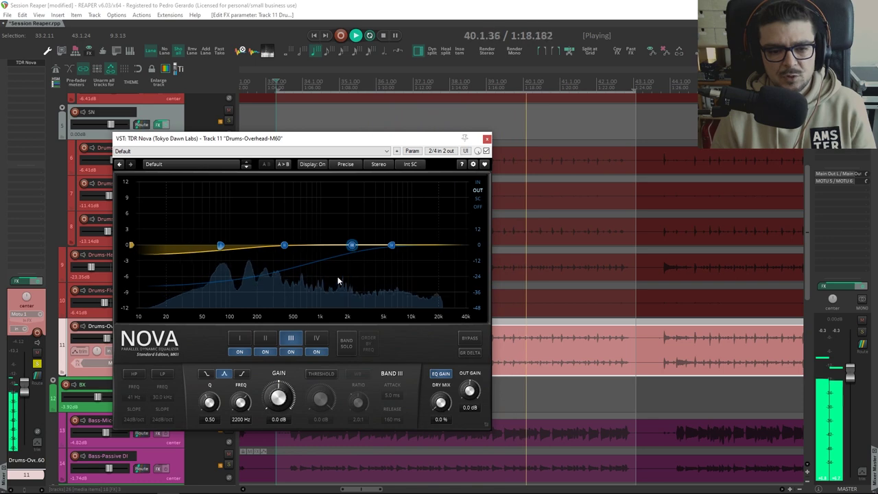
click(346, 341)
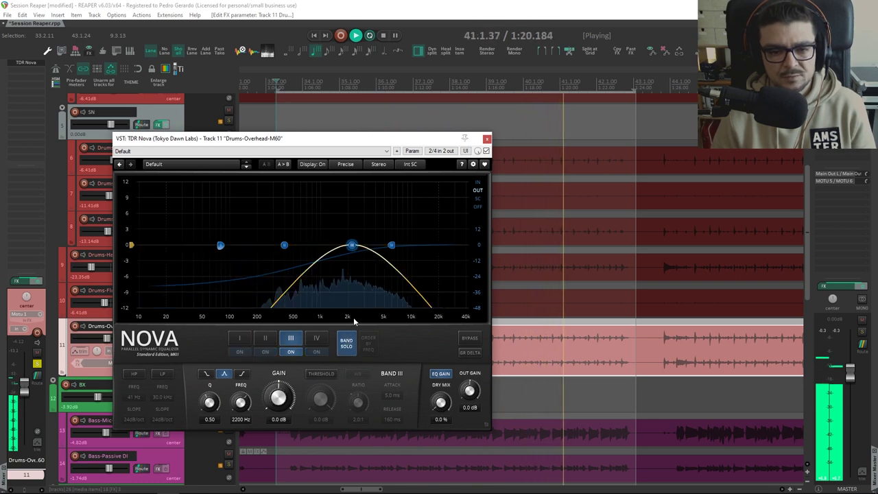
drag(219, 409, 209, 394)
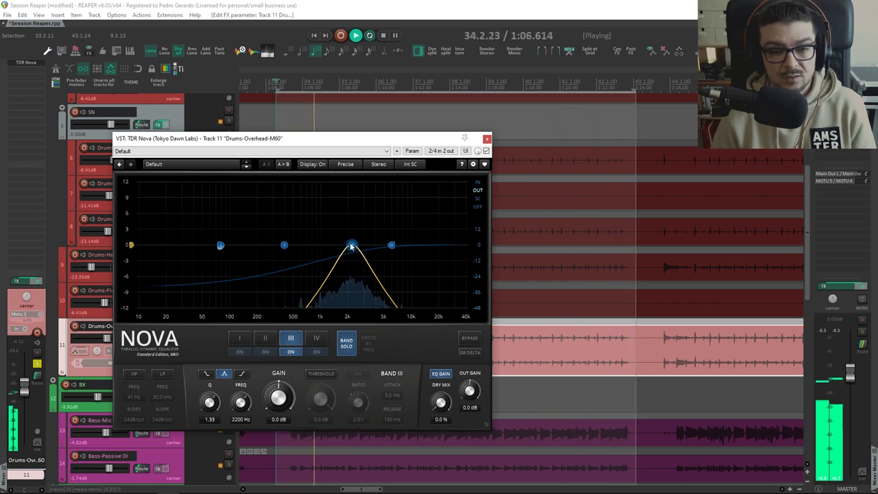
drag(325, 246, 320, 246)
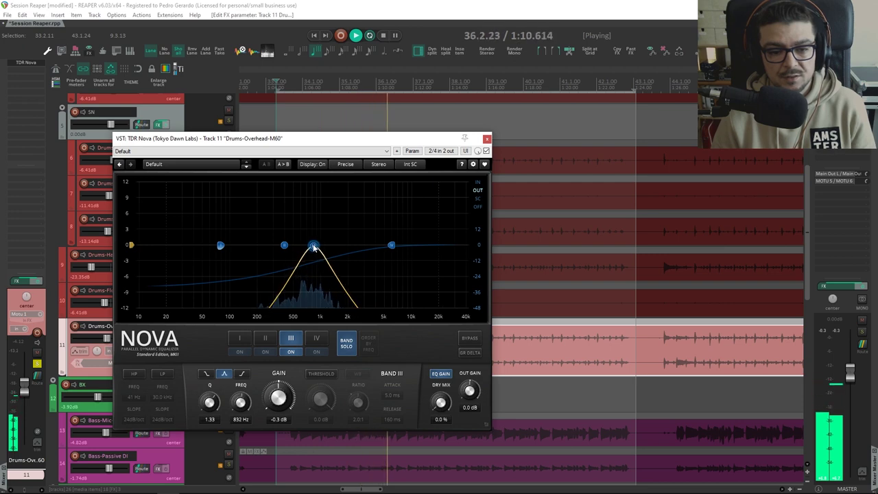
click(345, 346)
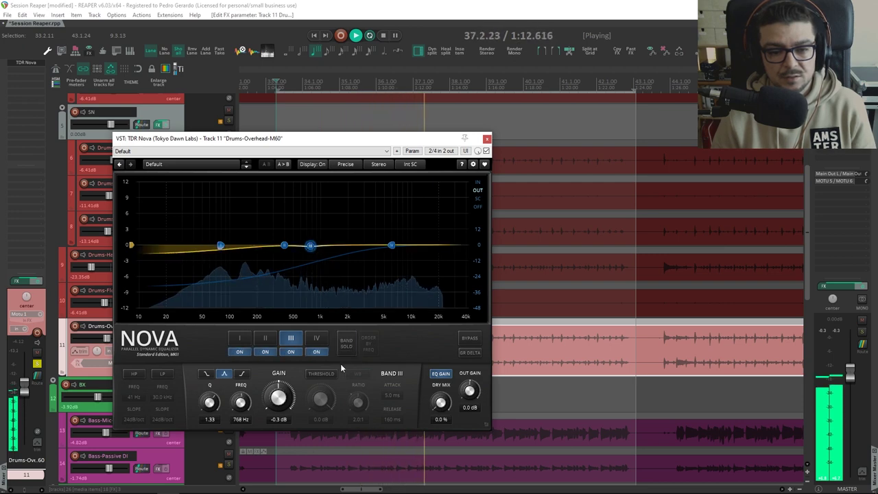
- Enable band III's threshold and set it to -11.8 dB
click(321, 374)
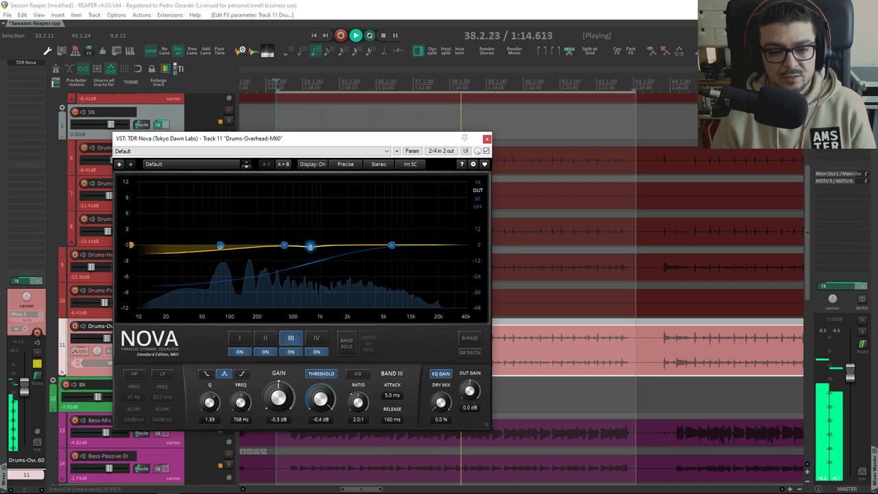
mouse_move(321, 399)
mouse_down()
mouse_move(322, 409)
mouse_move(322, 401)
mouse_up()
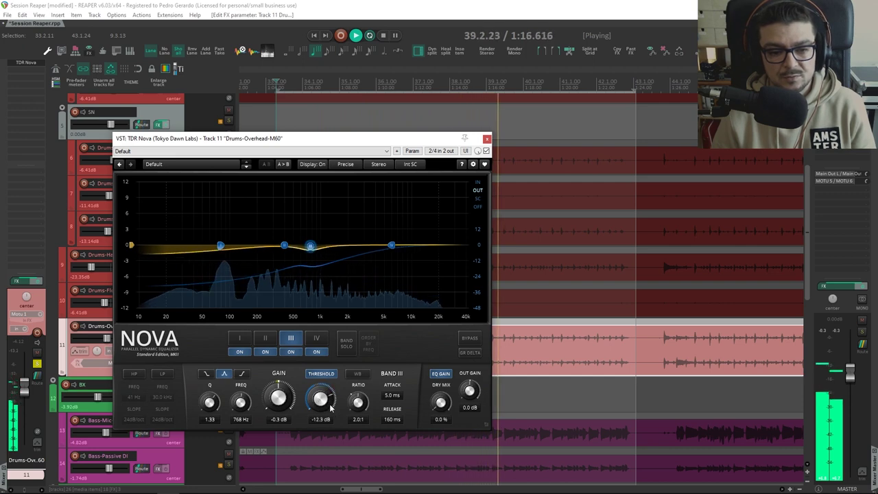
- Compare the overheads with Nova bypassed and active, and close the plugin window
click(486, 151)
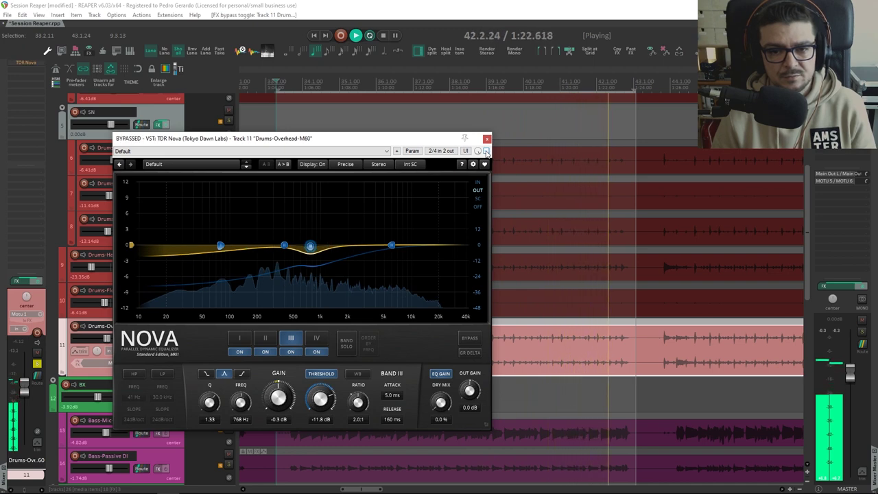
click(486, 151)
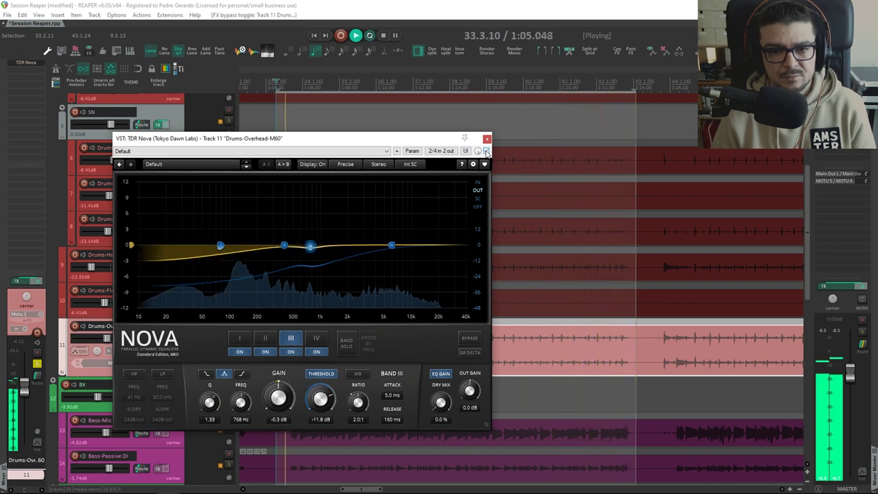
click(486, 151)
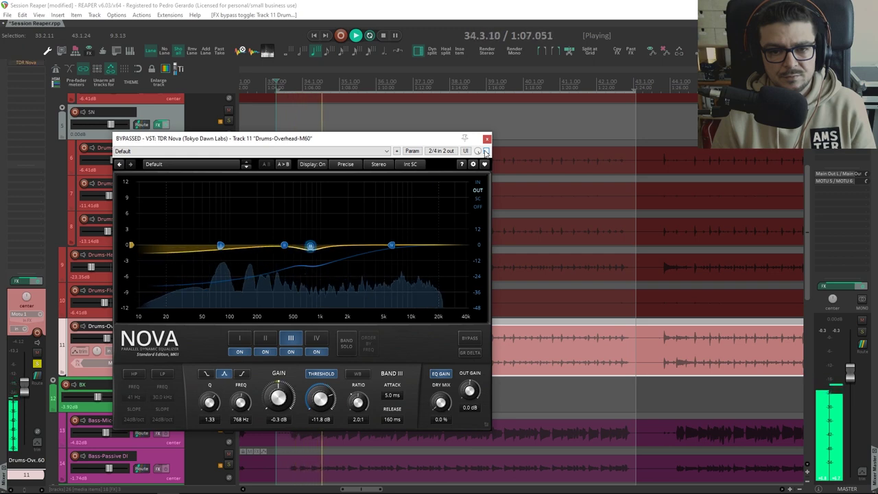
click(487, 151)
drag(485, 140, 471, 141)
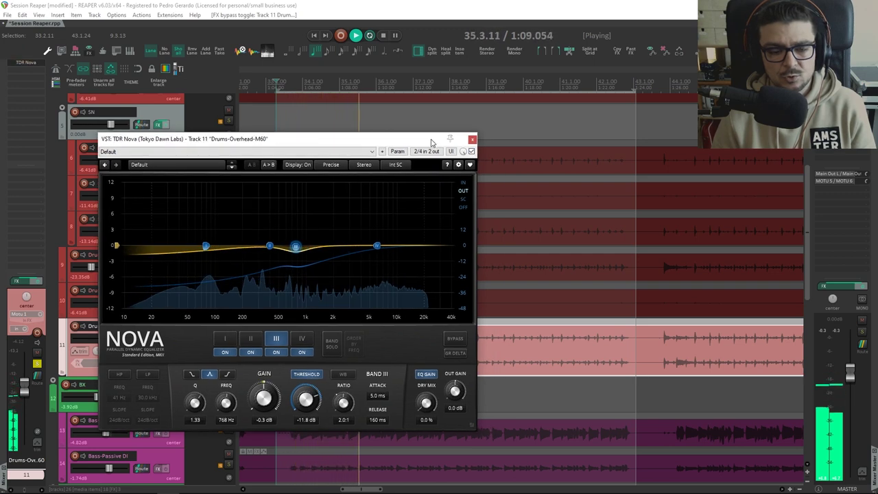
click(472, 141)
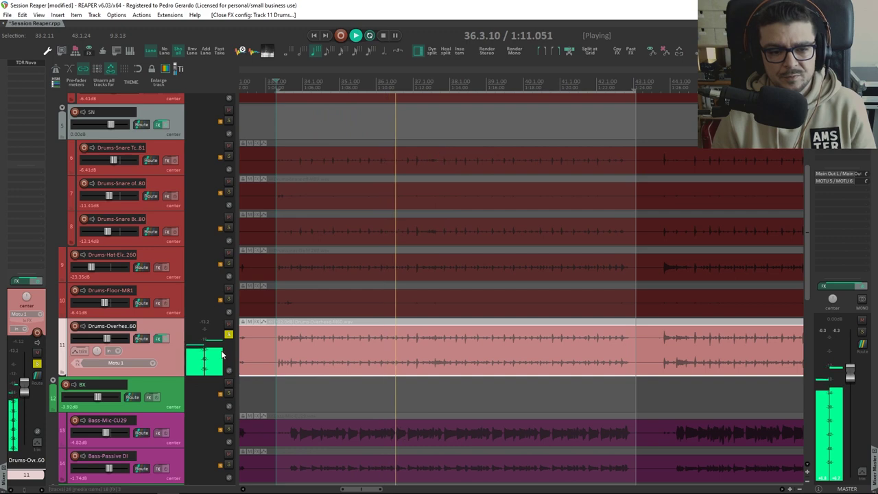
- Remove the solo from the Drums-Overhead track so the whole DRUMS folder plays
scroll(227, 290, up, 5)
scroll(228, 291, down, 5)
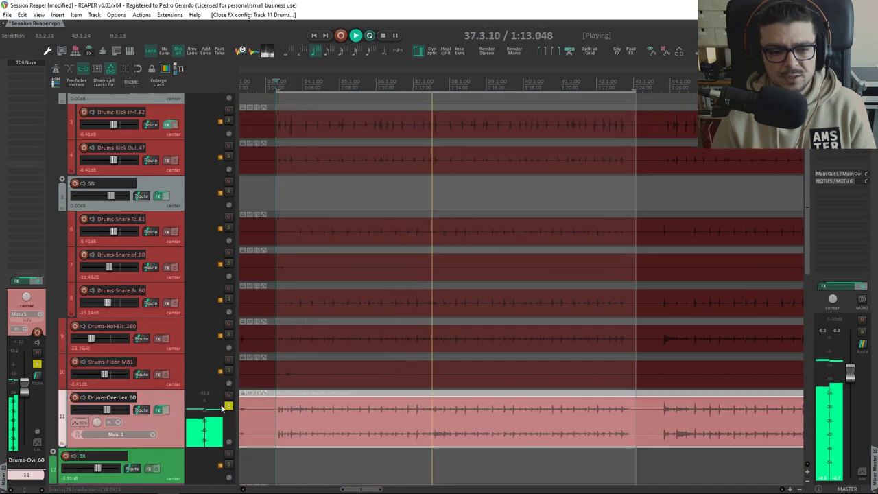
click(229, 399)
scroll(215, 352, up, 5)
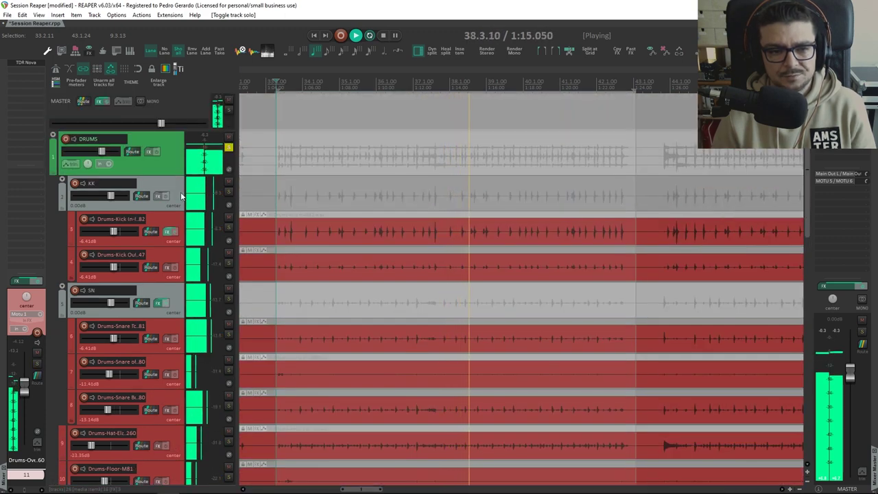
- Compare the drum mix with the effects of the Kick In, SN and Drums-Overhead tracks bypassed and active, and stop playback
click(175, 232)
click(171, 305)
scroll(172, 306, down, 4)
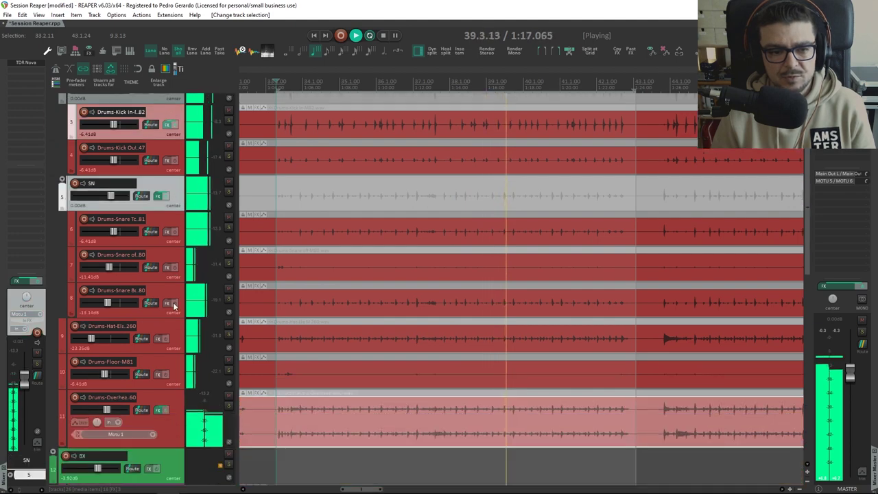
click(168, 363)
click(158, 374)
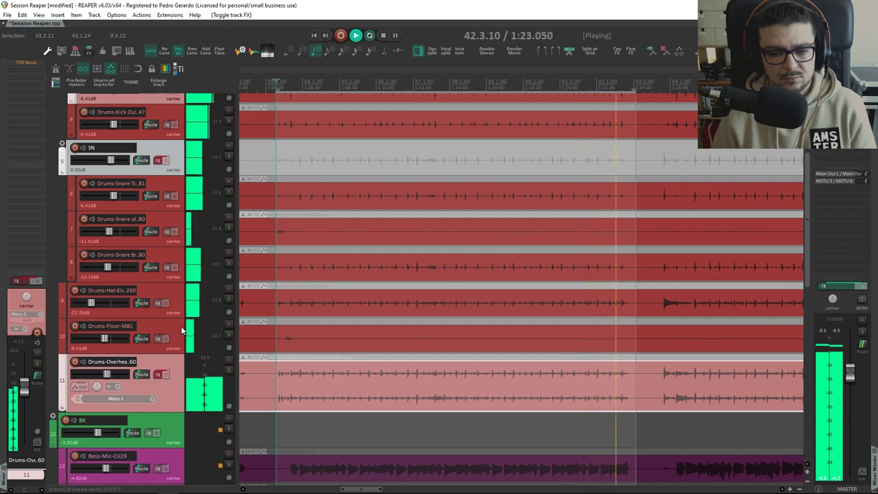
key(b)
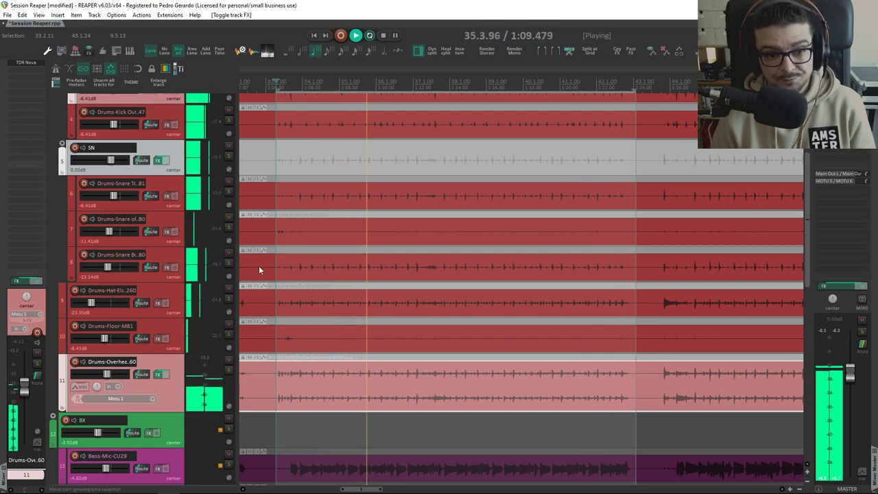
scroll(258, 267, up, 2)
key(space)
- Clear all solos and solo the Vocals-OD-C12 track
scroll(227, 285, down, 15)
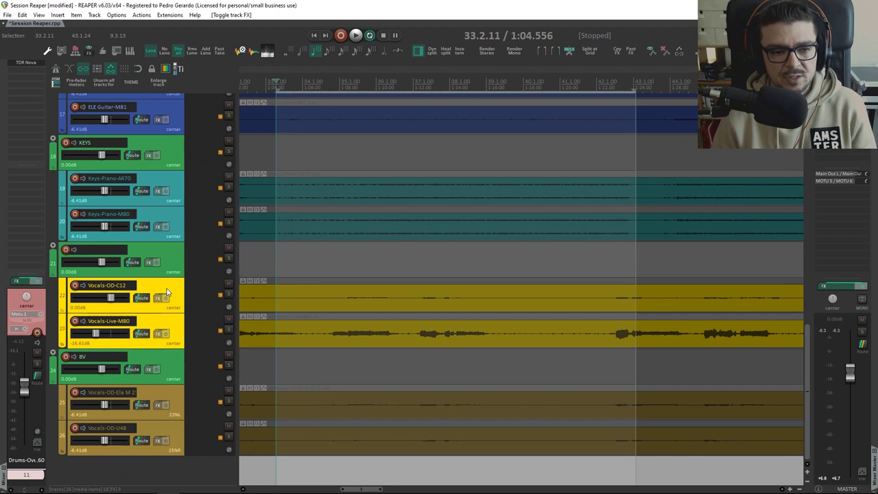
click(166, 293)
click(229, 294)
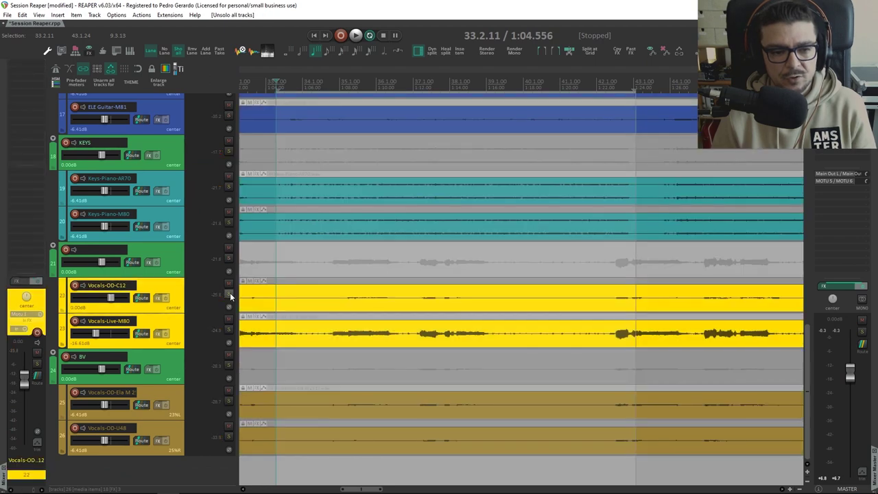
- Select the Vocals-OD-C12 media item and raise its take volume in 1 dB nudges
scroll(343, 293, down, 8)
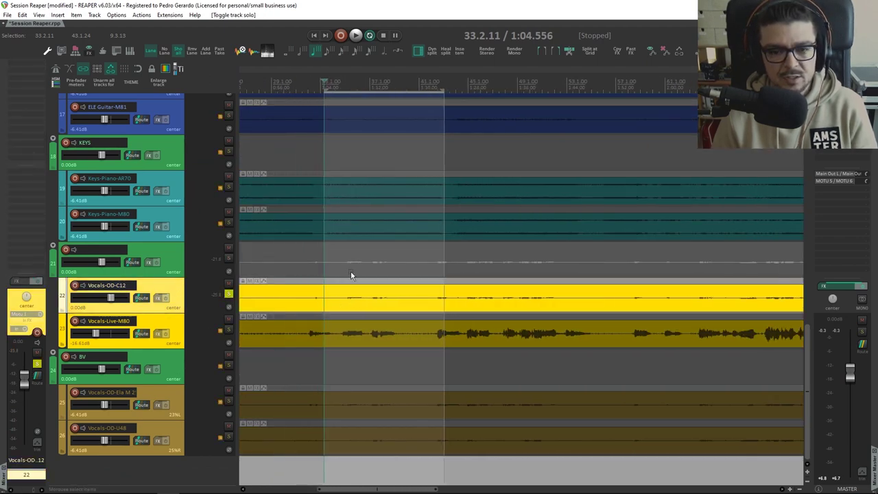
scroll(367, 295, right, 5)
click(365, 293)
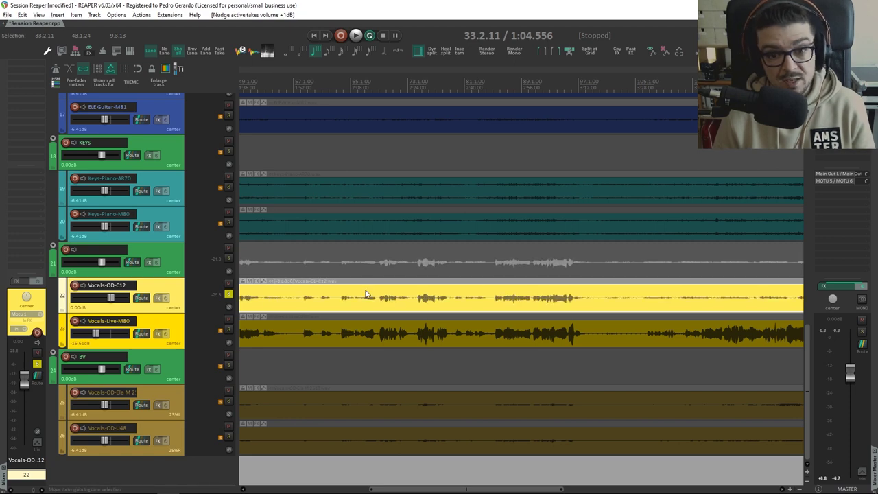
scroll(384, 295, down, 3)
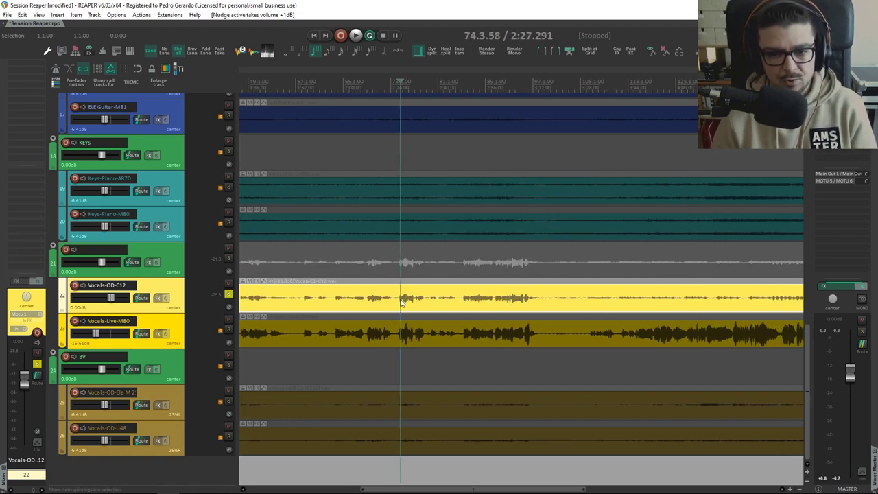
- Audition the Vocals-OD-C12 track from the start of the phrase in measure 85
scroll(425, 302, right, 3)
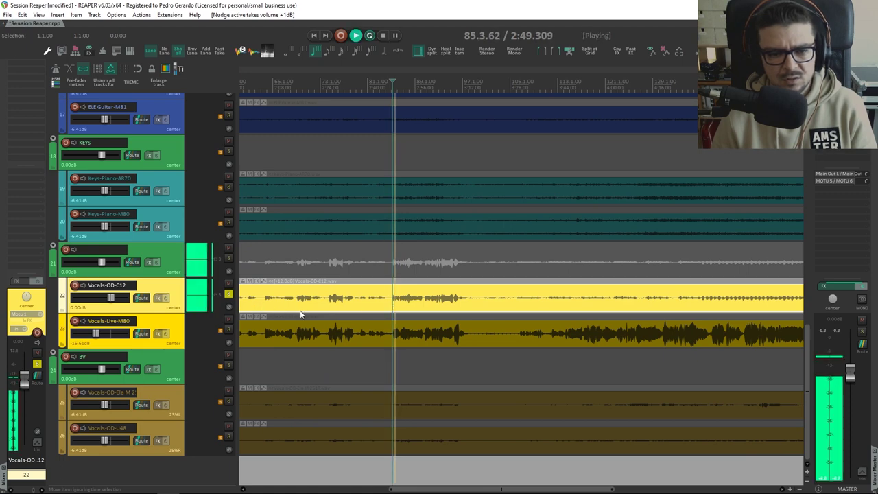
scroll(374, 322, up, 5)
key(space)
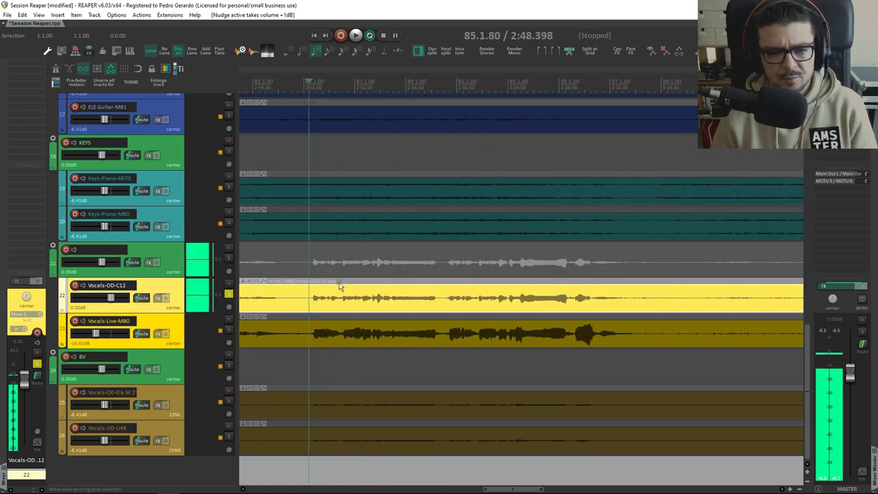
click(314, 304)
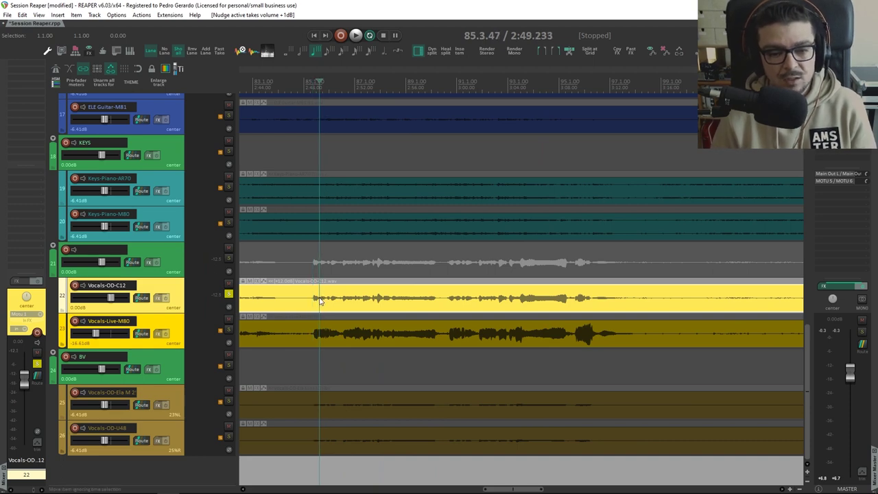
click(311, 303)
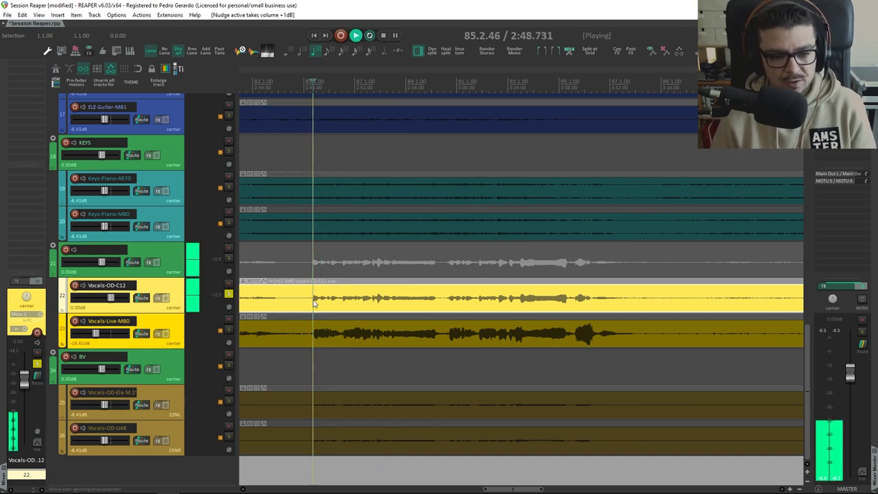
- Add TDR Nova to the Vocals-OD-C12 track and move its window toward the middle of the arrangement
right_click(158, 299)
mouse_move(212, 311)
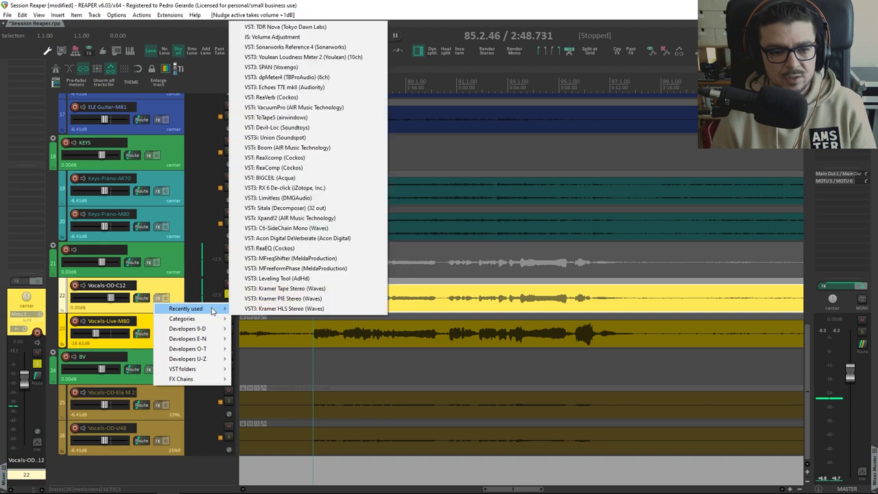
click(280, 27)
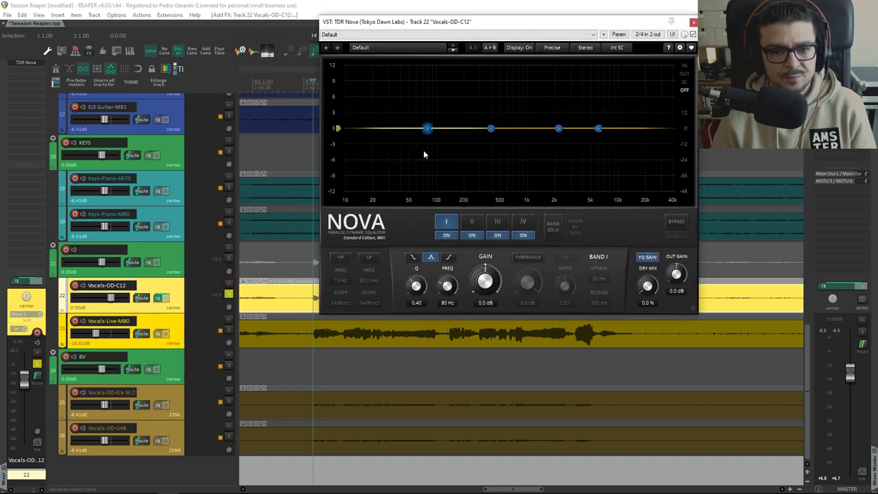
drag(439, 43, 292, 108)
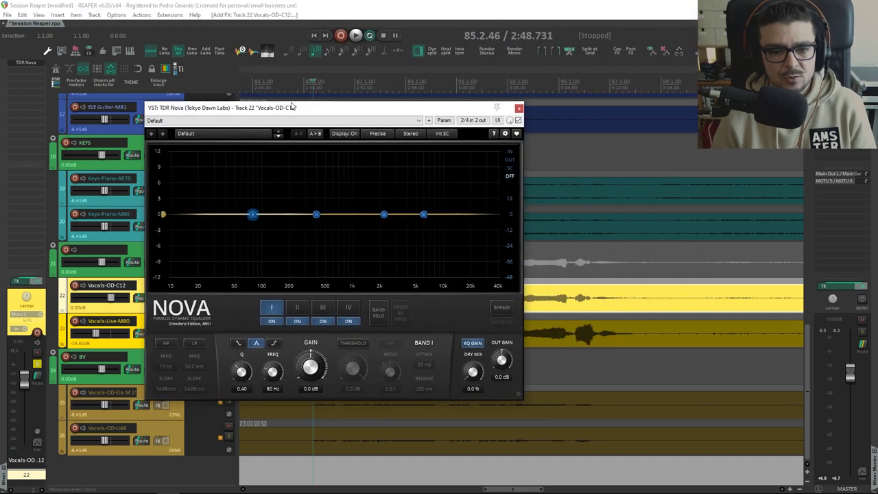
- Show the output signal in Nova's analyzer and enable the high-pass filter at 137 Hz while the vocal plays
click(509, 161)
drag(439, 119, 420, 140)
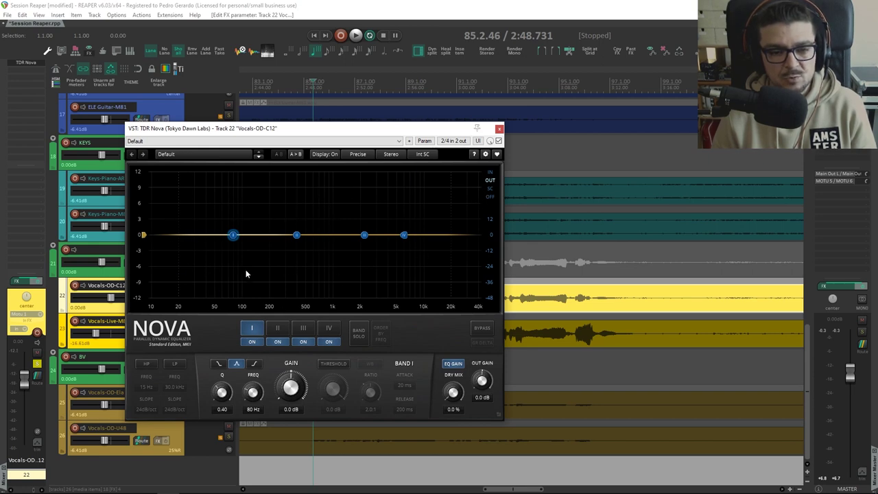
key(space)
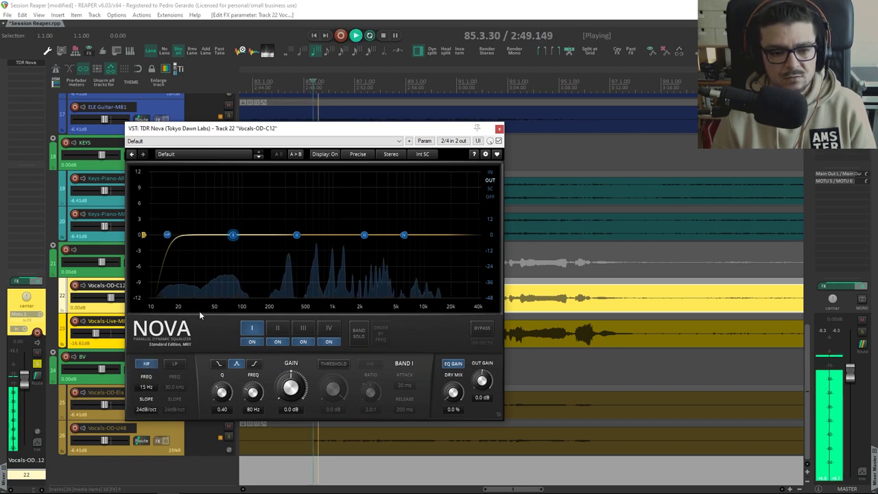
drag(167, 235, 255, 239)
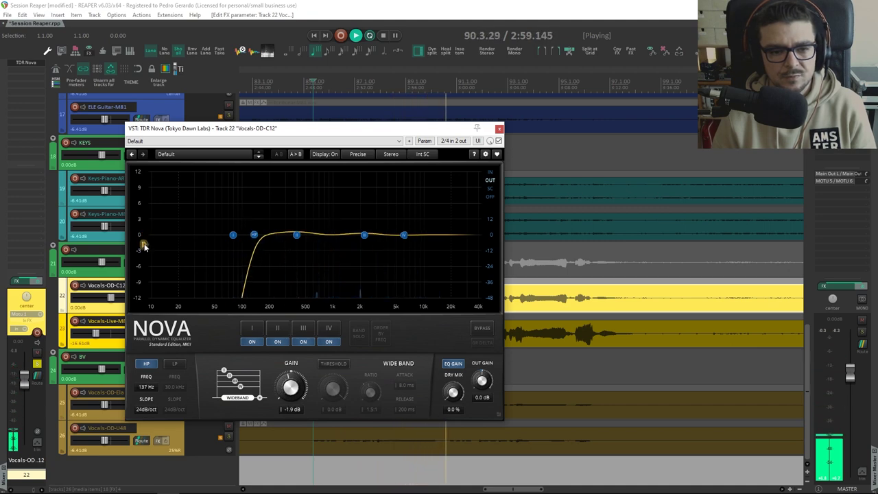
- Try cutting and boosting the wide-band gain, auditioning the vocal, and settle on a boost of about 1.4 dB
key(space)
drag(144, 236, 146, 240)
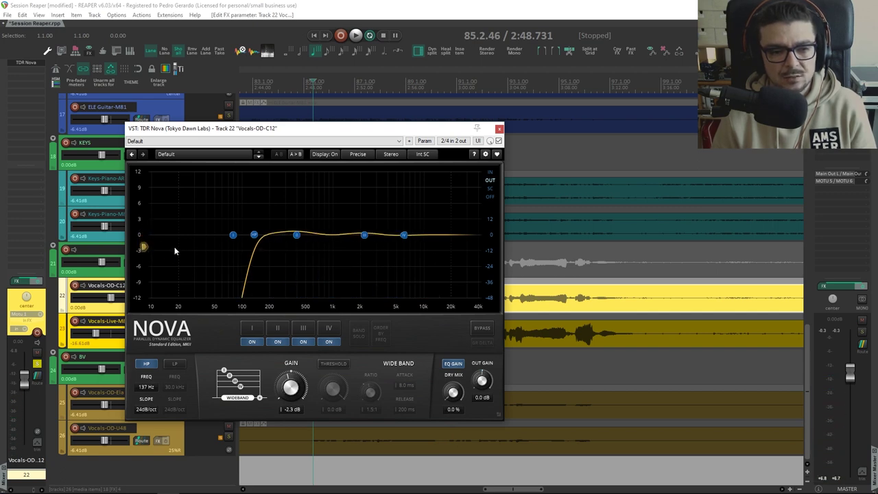
click(278, 329)
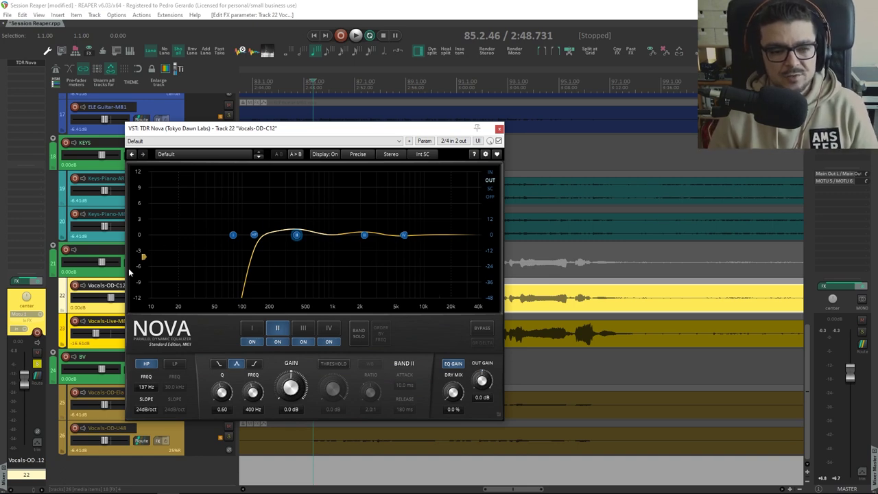
click(144, 262)
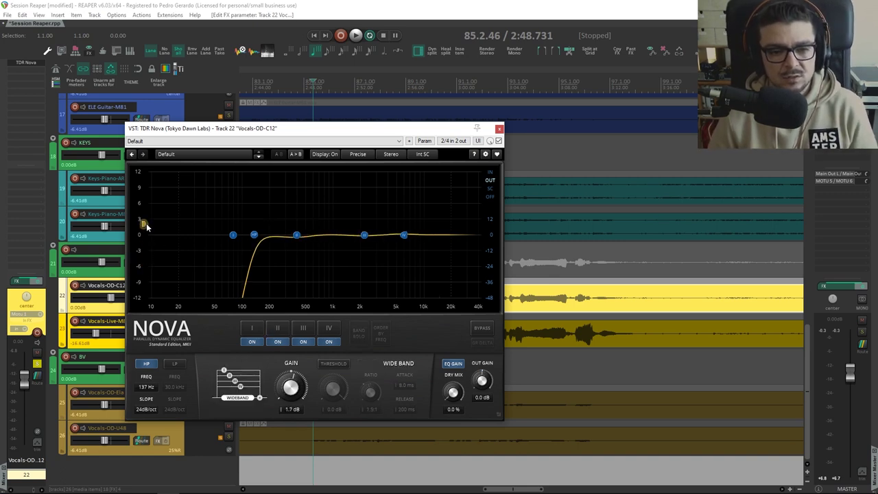
key(space)
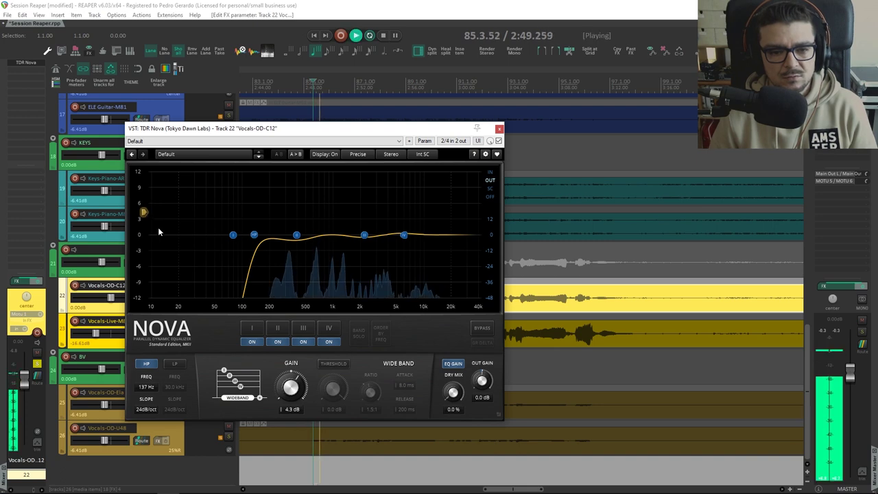
key(space)
drag(141, 219, 143, 228)
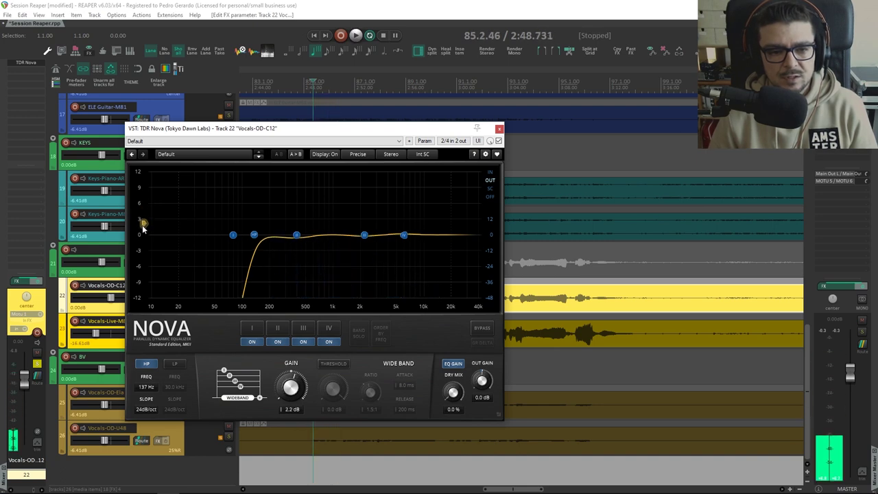
- Enable the threshold on band II at 400 Hz and lower it to -15.6 dB while auditioning the vocal
click(285, 343)
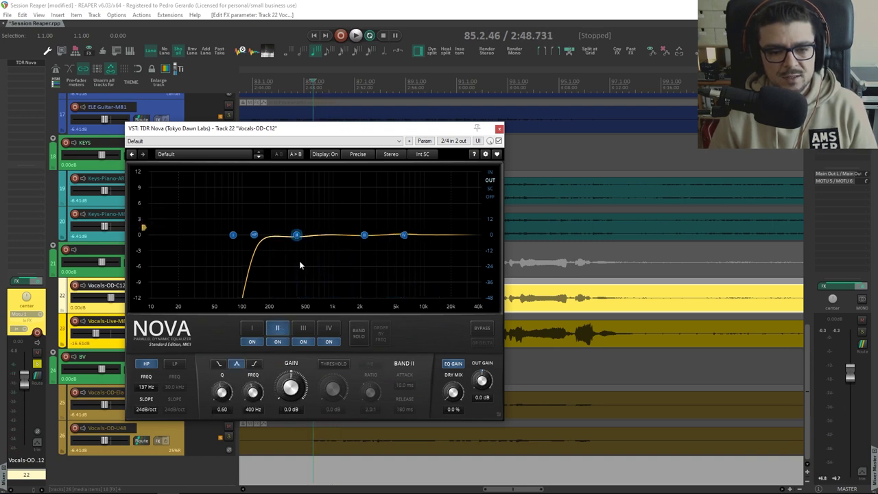
click(334, 364)
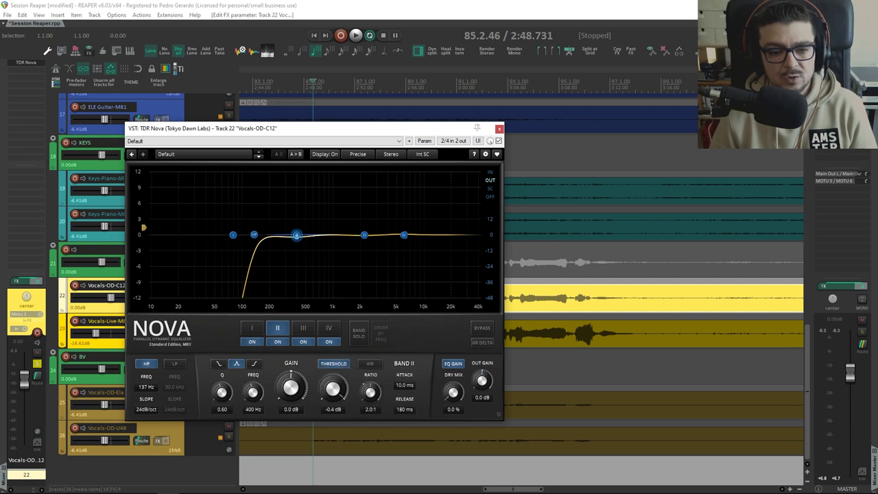
key(space)
scroll(334, 388, down, 3)
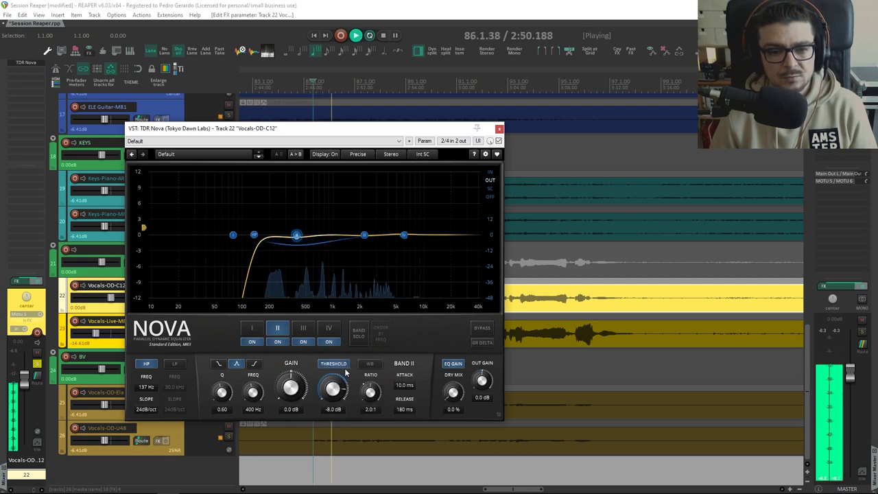
key(space)
key(space)
scroll(333, 389, down, 6)
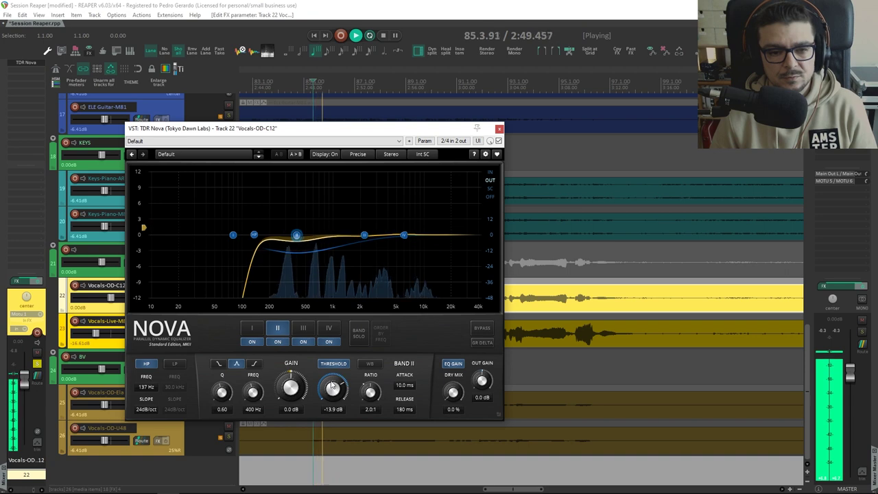
scroll(334, 388, down, 3)
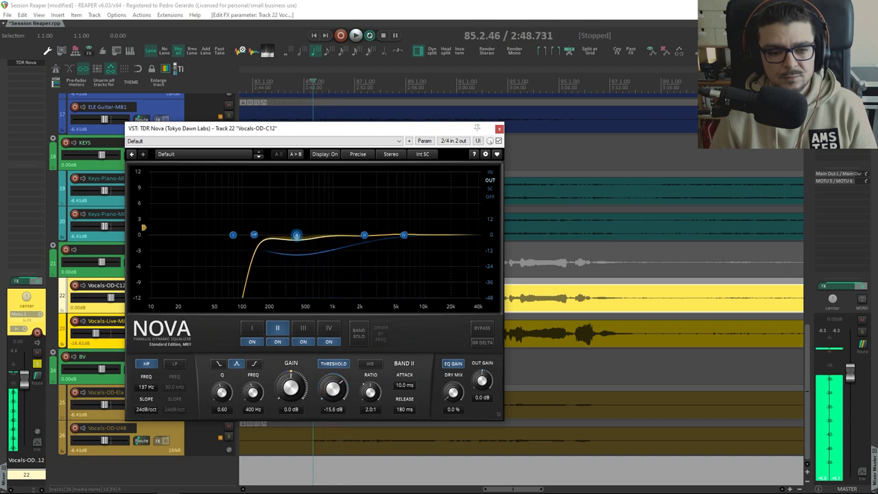
- Lower the high-pass filter to 84 Hz and switch off bands I and IV
drag(254, 235, 234, 236)
key(space)
click(364, 235)
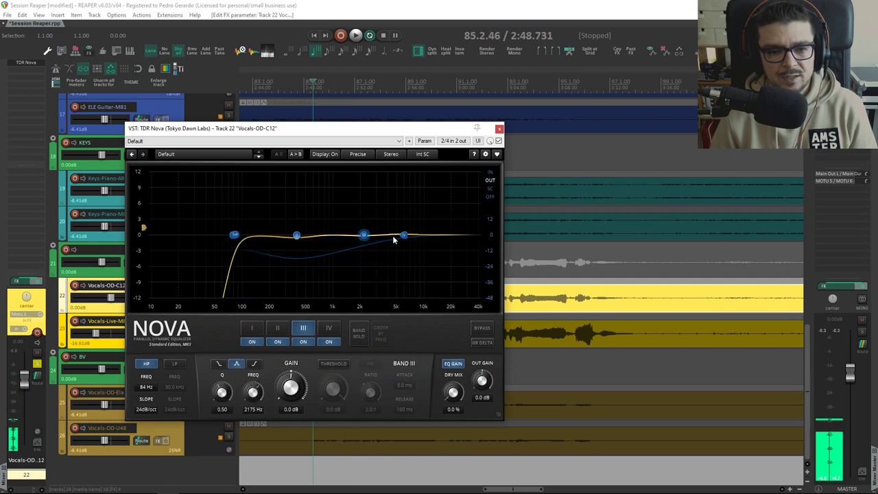
click(333, 342)
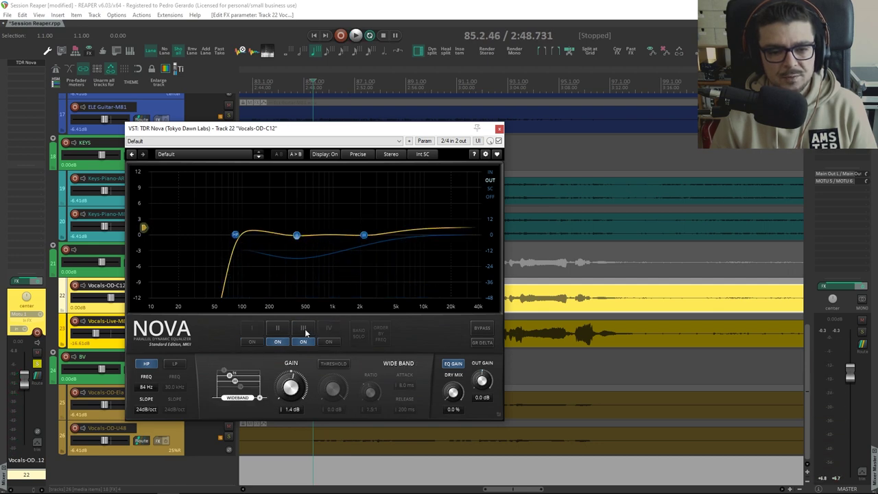
- Solo band III, enable its threshold and move its frequency up to 9.2 kHz during playback
click(304, 330)
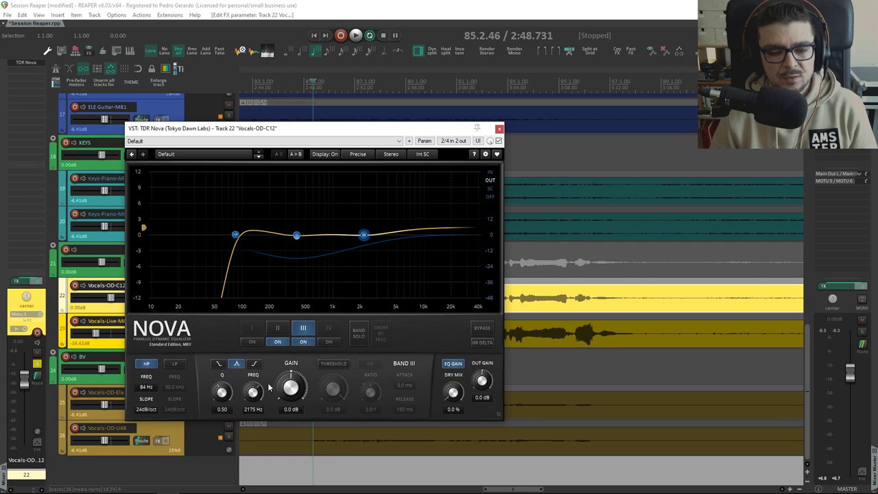
click(358, 333)
click(336, 365)
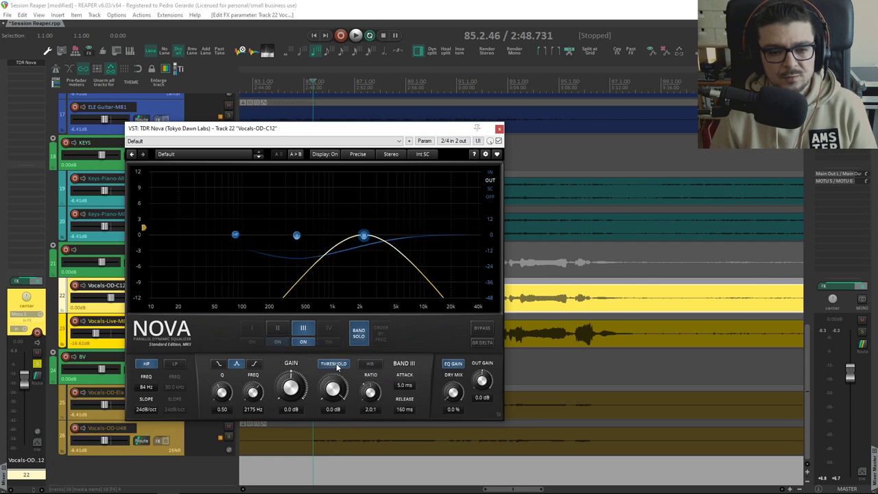
key(space)
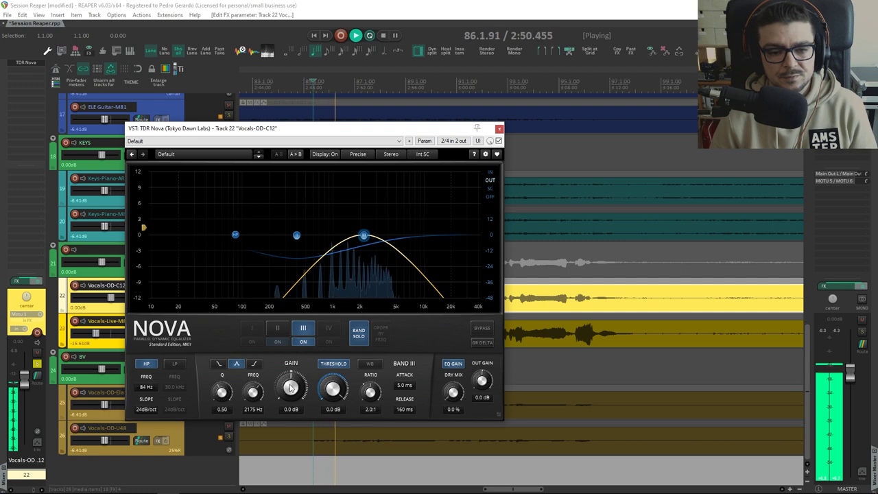
drag(364, 235, 421, 235)
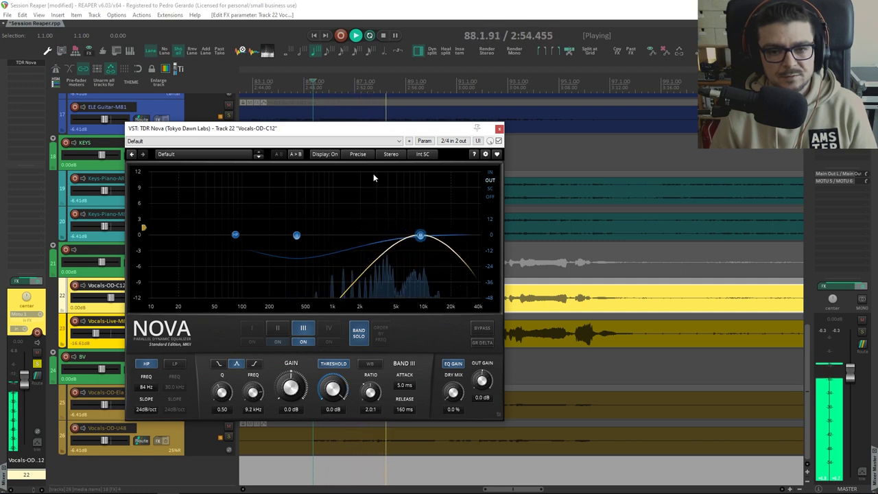
key(space)
- Turn off the band solo and audition earlier vocal phrases around measures 74 and 59
drag(382, 128, 430, 382)
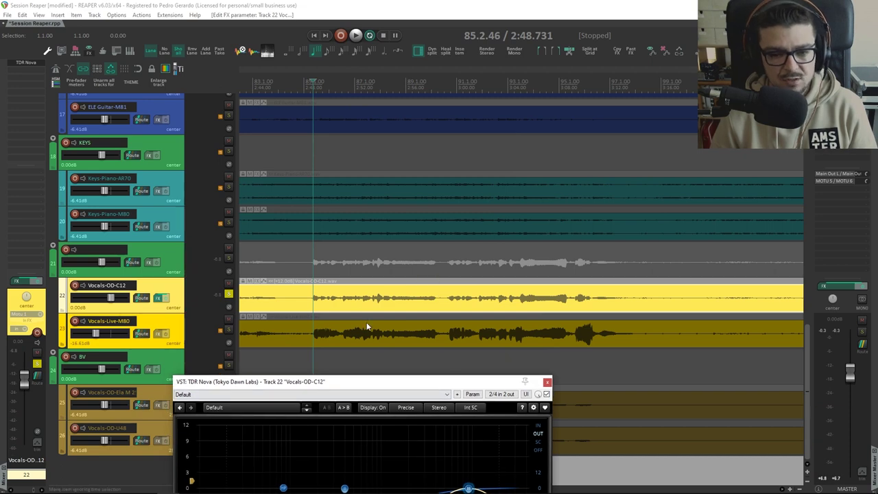
scroll(375, 298, left, 5)
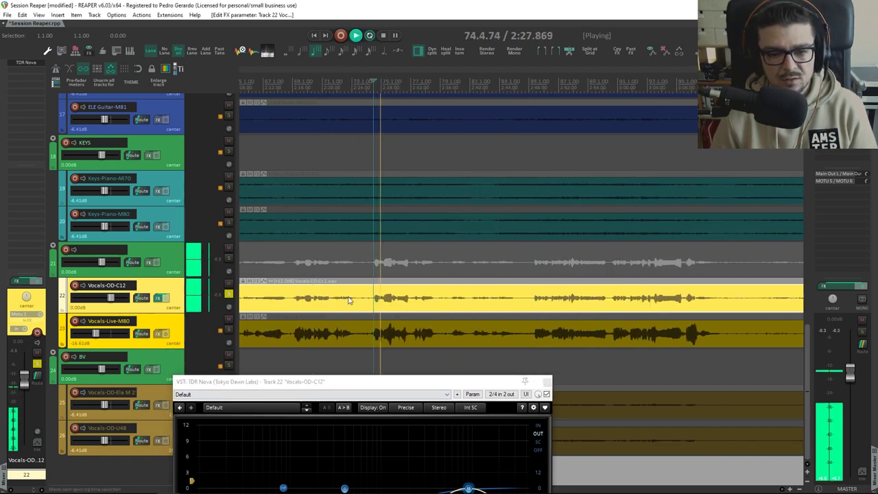
drag(396, 383, 402, 315)
key(space)
click(329, 341)
scroll(408, 300, left, 5)
click(408, 300)
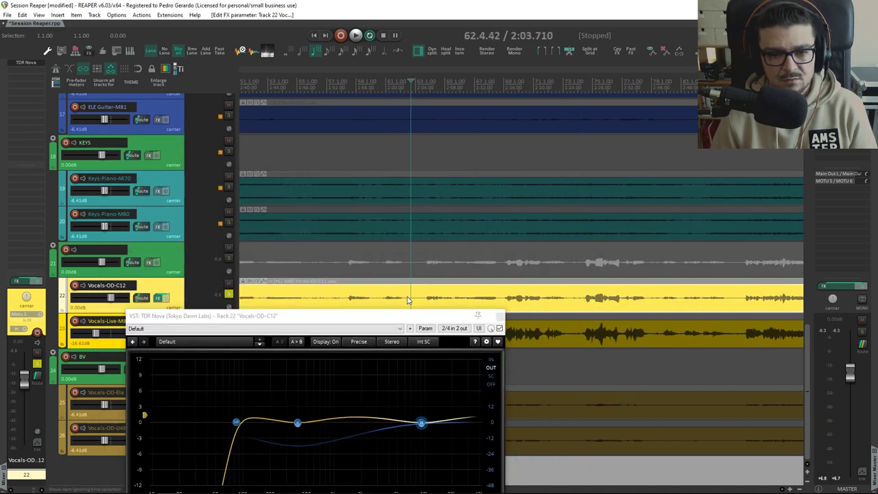
key(space)
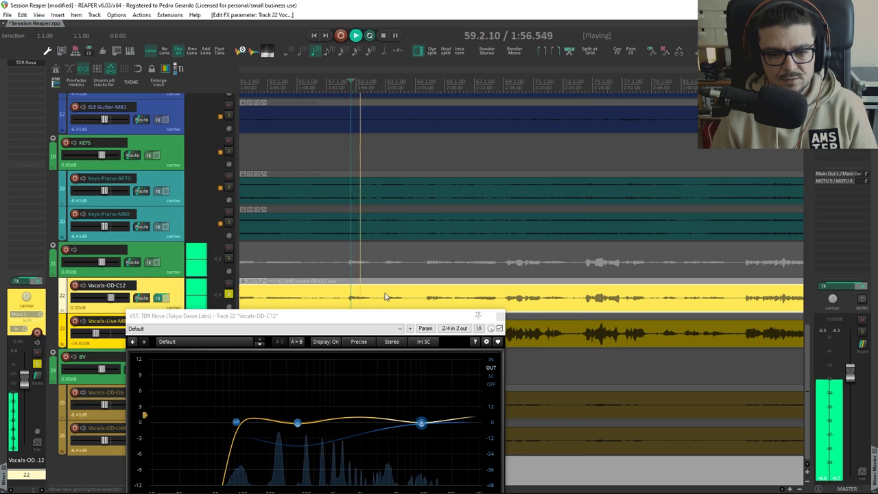
key(space)
- Audition the vocal phrase starting around measure 63 and make a time selection over it from 63.4.38 to 68.2.96
drag(424, 323, 322, 212)
click(433, 312)
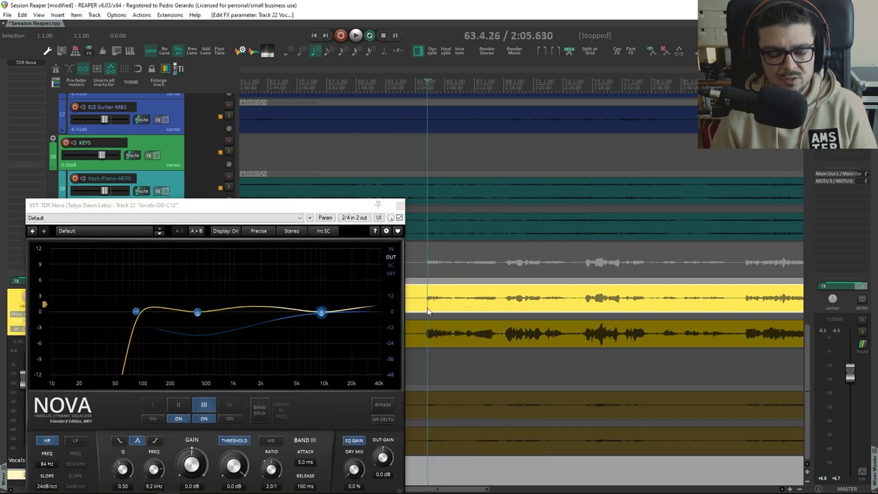
key(space)
key(space)
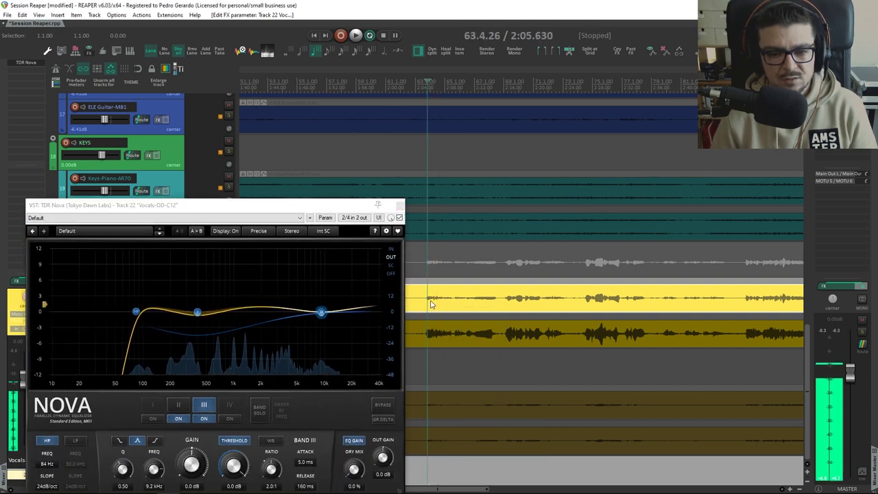
click(434, 303)
key(space)
key(space)
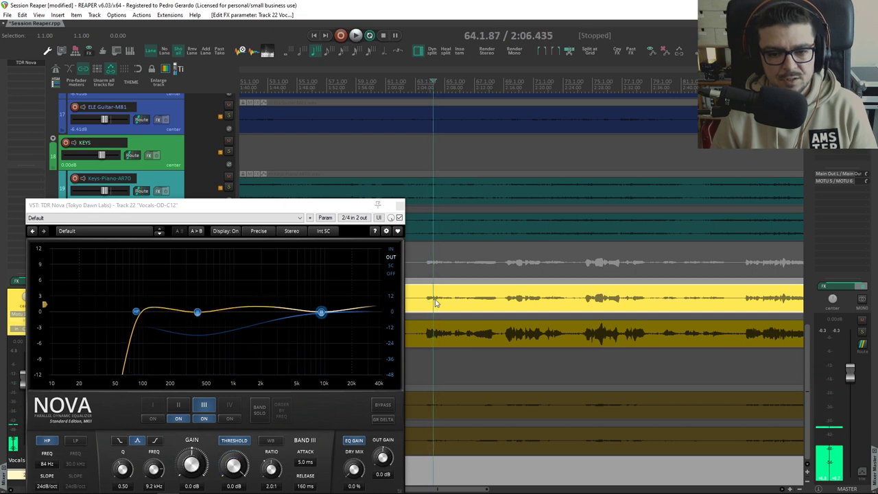
drag(429, 306, 496, 305)
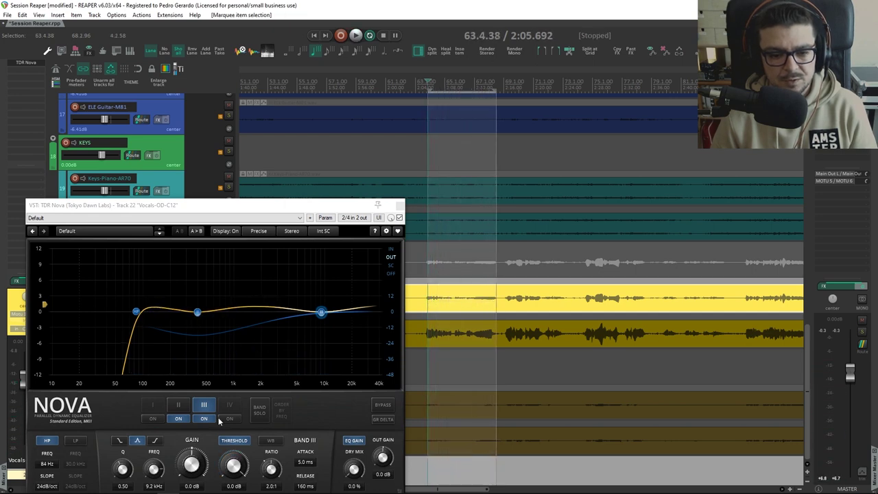
- Solo band III again, narrow it to a Q of 0.98 and lower its frequency to 1455 Hz
drag(279, 209, 311, 125)
click(265, 326)
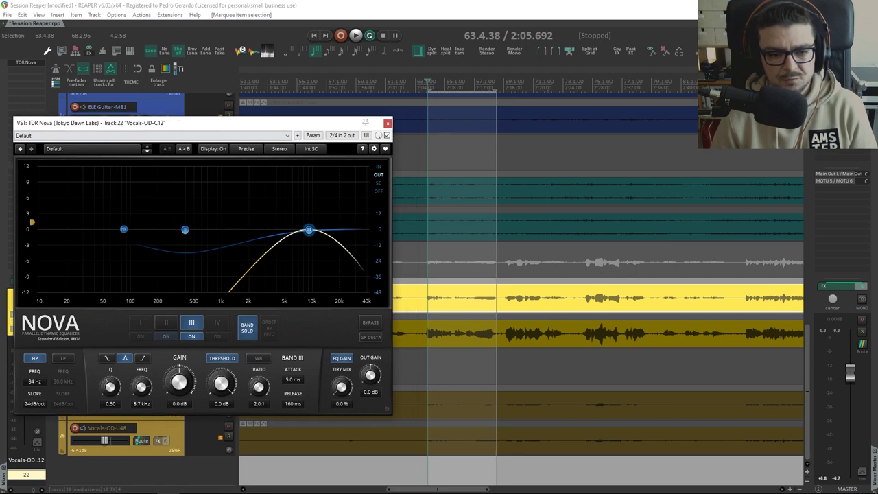
scroll(140, 387, down, 3)
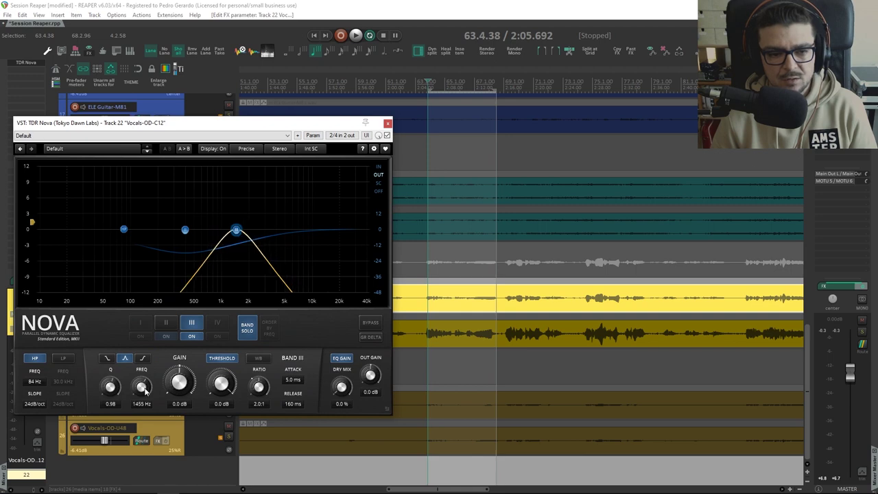
- Sweep band III's frequency upward while repeatedly playing the selected phrase, settling on 4.8 kHz
key(space)
scroll(142, 387, down, 4)
scroll(141, 387, up, 6)
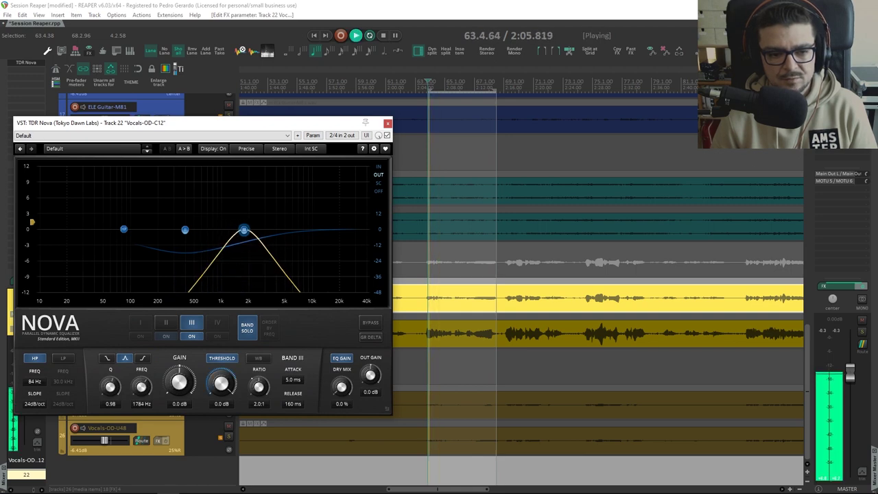
scroll(141, 387, up, 3)
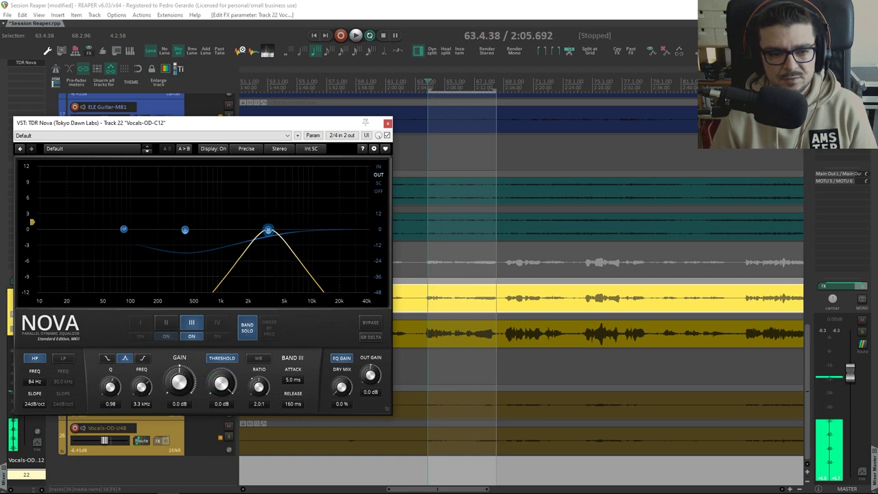
key(space)
scroll(142, 388, up, 1)
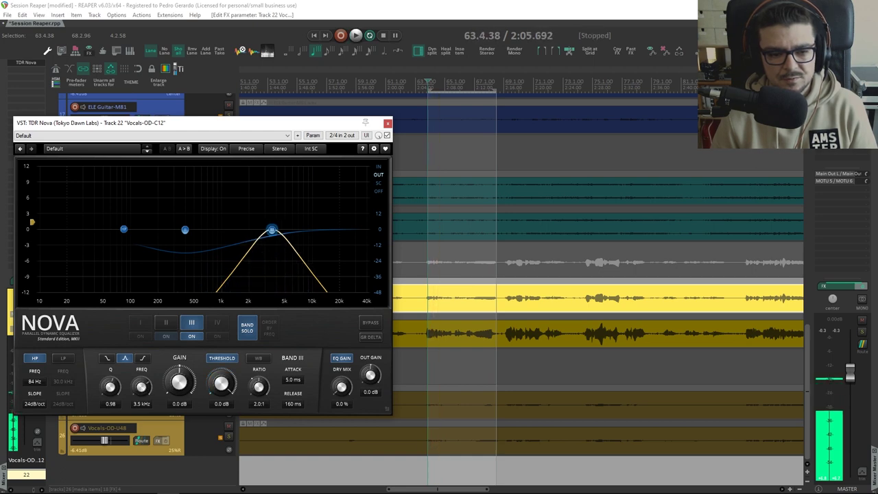
key(space)
scroll(141, 387, down, 1)
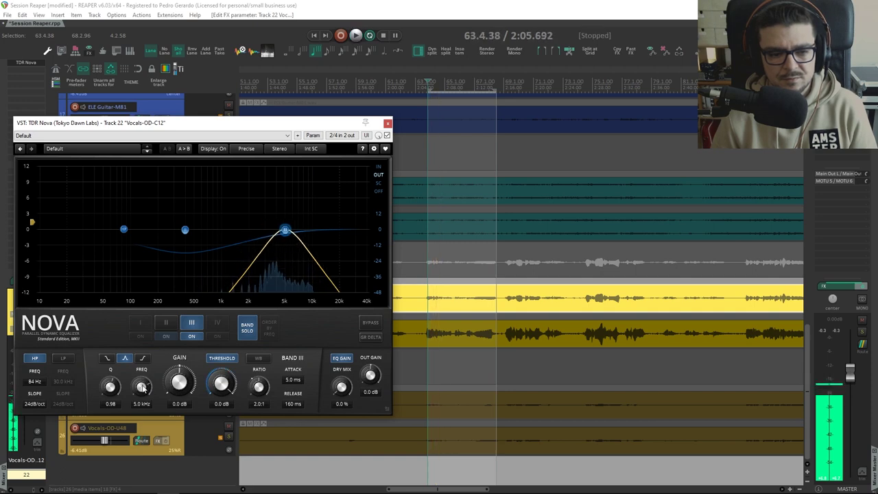
scroll(141, 387, down, 1)
key(space)
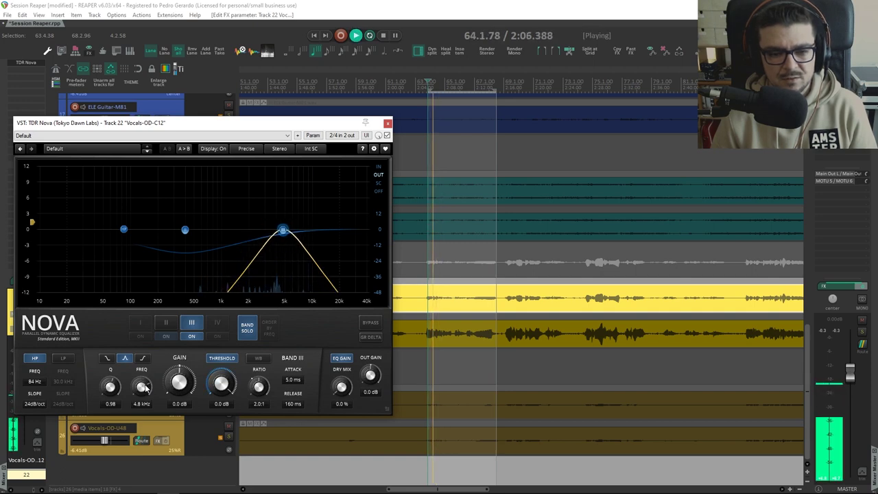
- Turn off the band solo and lower band III's threshold to -22.8 dB while the vocal phrase plays
key(space)
click(222, 358)
key(space)
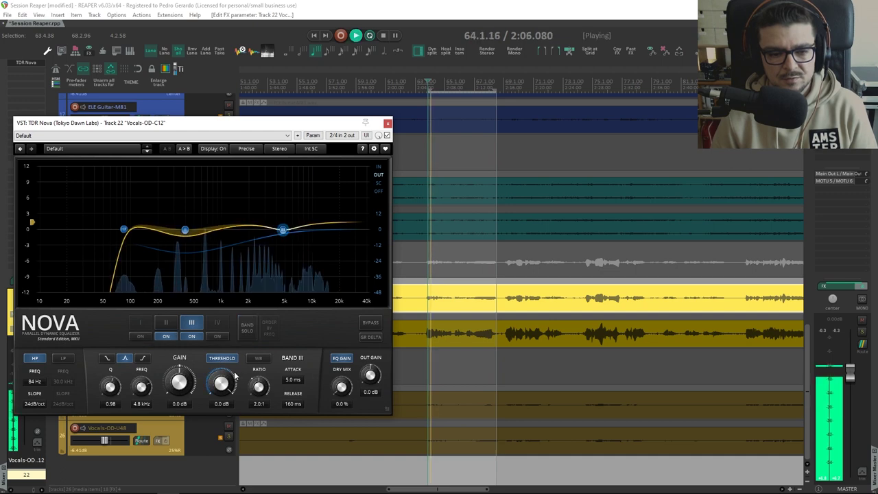
scroll(221, 384, down, 6)
scroll(221, 384, down, 4)
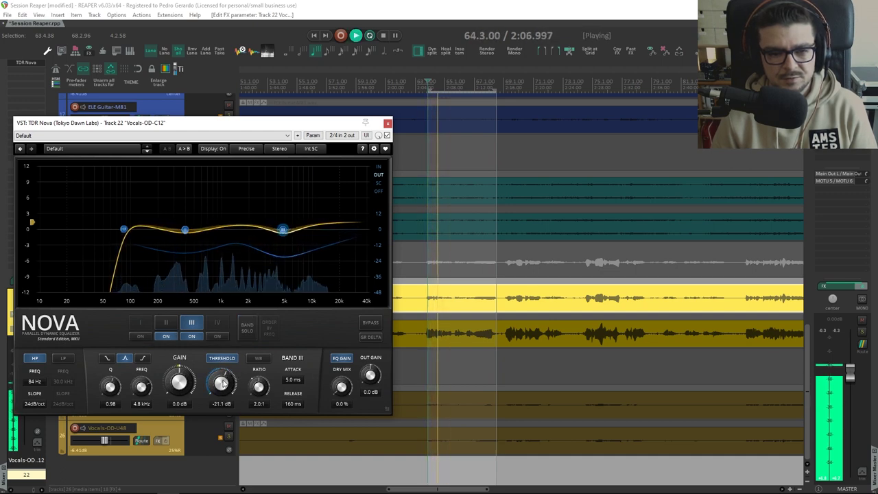
scroll(221, 384, down, 1)
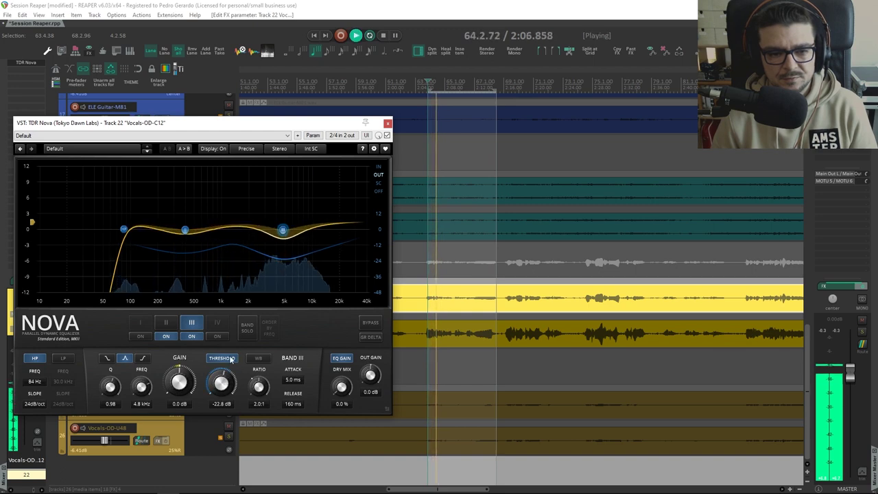
- Raise the high-pass filter's frequency to 137 Hz, reselect band III and stop playback
drag(124, 230, 145, 233)
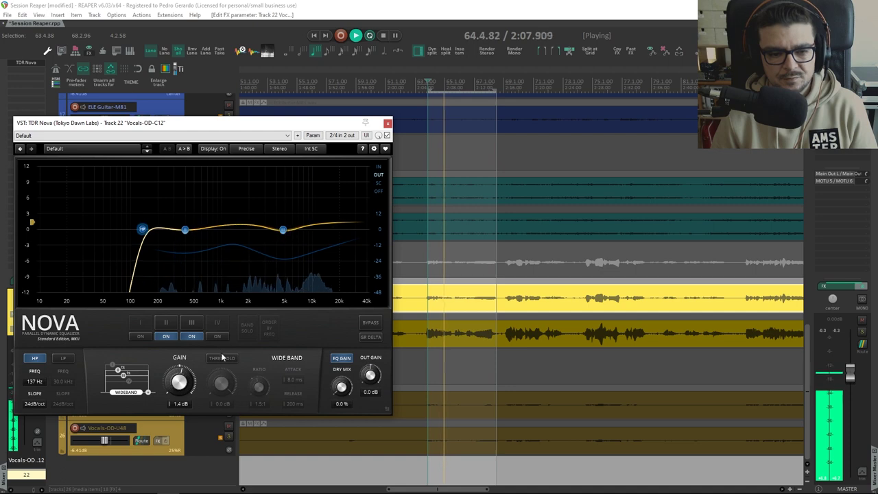
click(192, 322)
key(space)
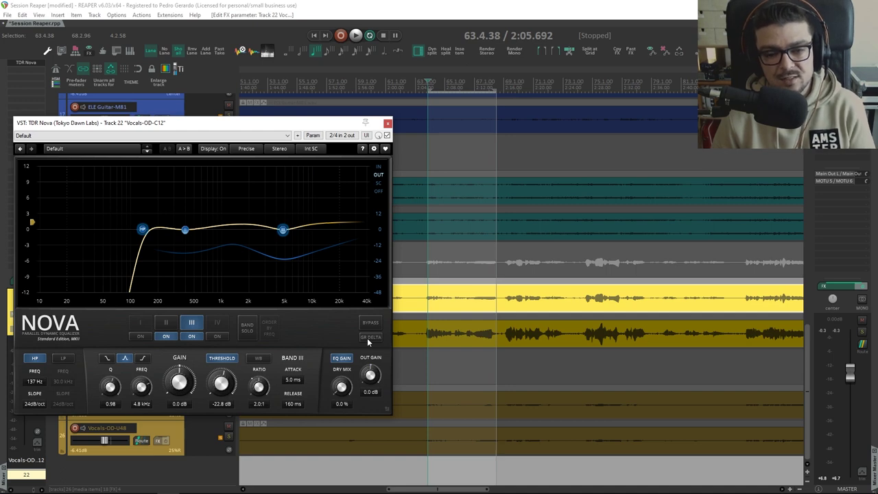
- Audition only the removed signal of the vocal phrase with GR Delta, and turn GR Delta off again
click(368, 339)
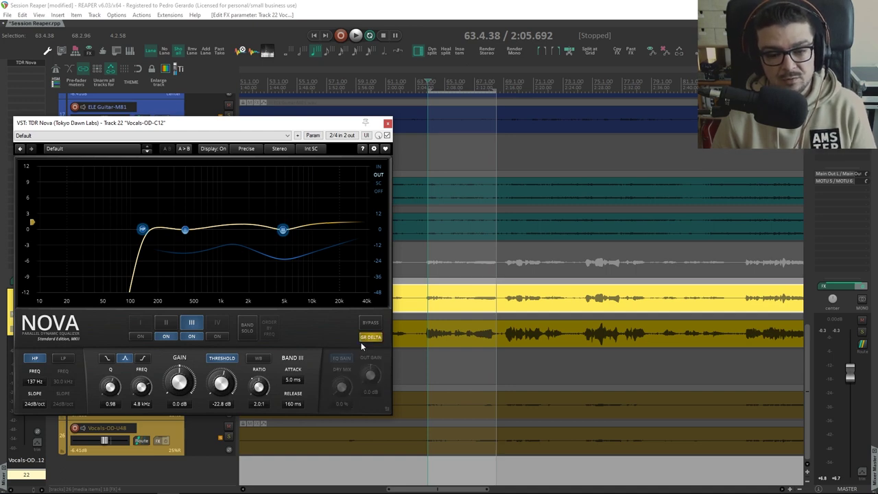
key(space)
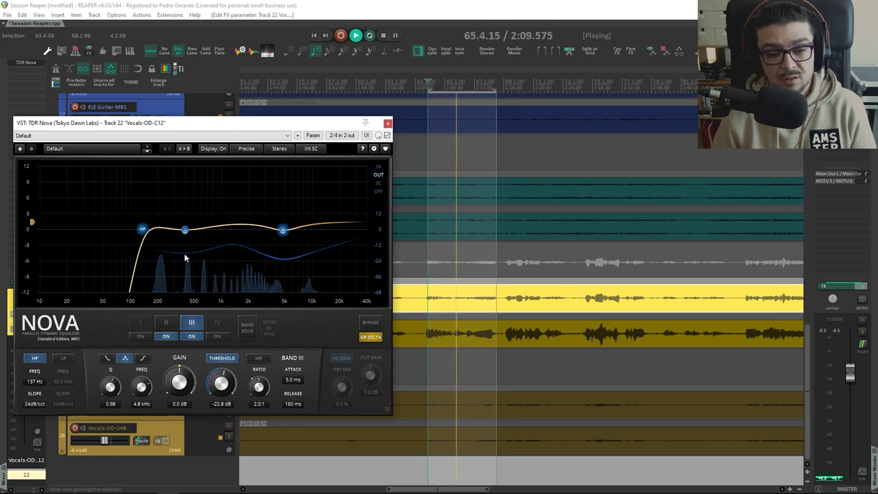
key(space)
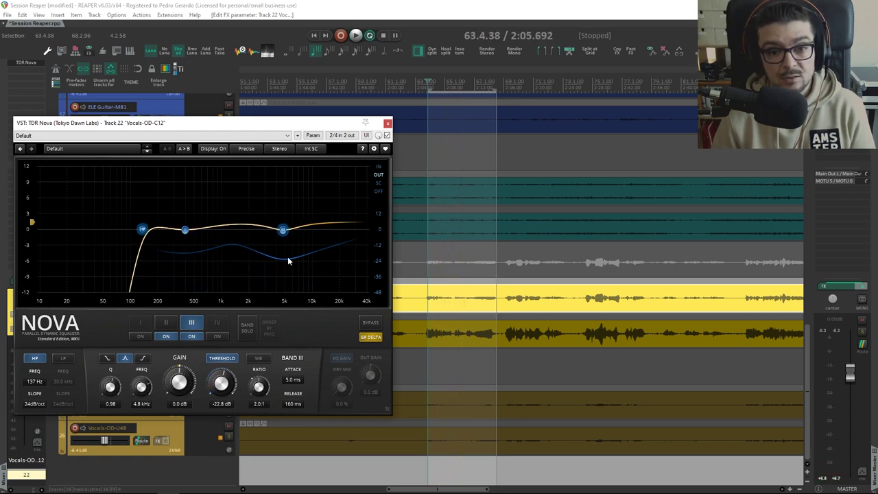
click(368, 338)
- Compare the vocal phrase with TDR Nova active and bypassed, leaving the plugin active
key(space)
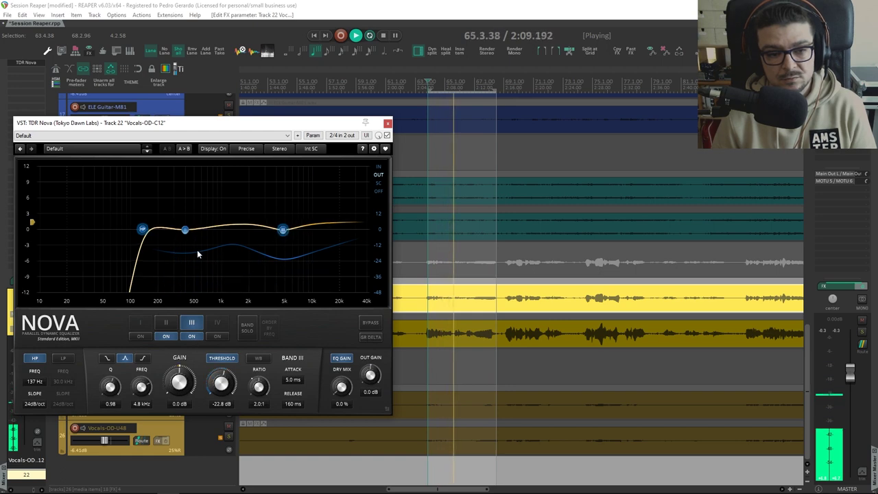
key(space)
click(387, 135)
key(space)
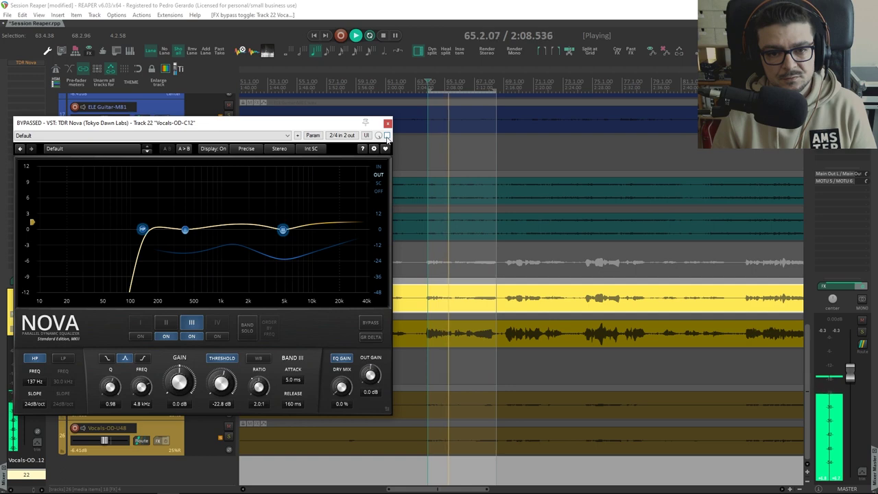
click(387, 135)
key(space)
key(space)
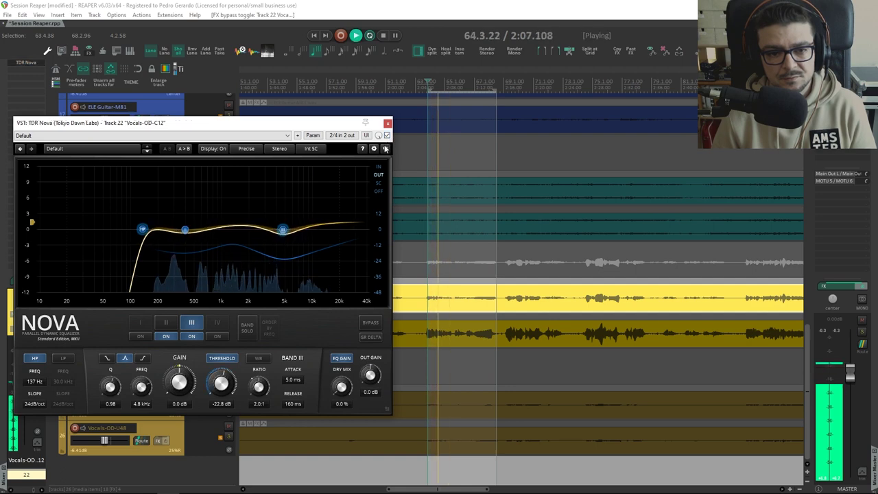
key(space)
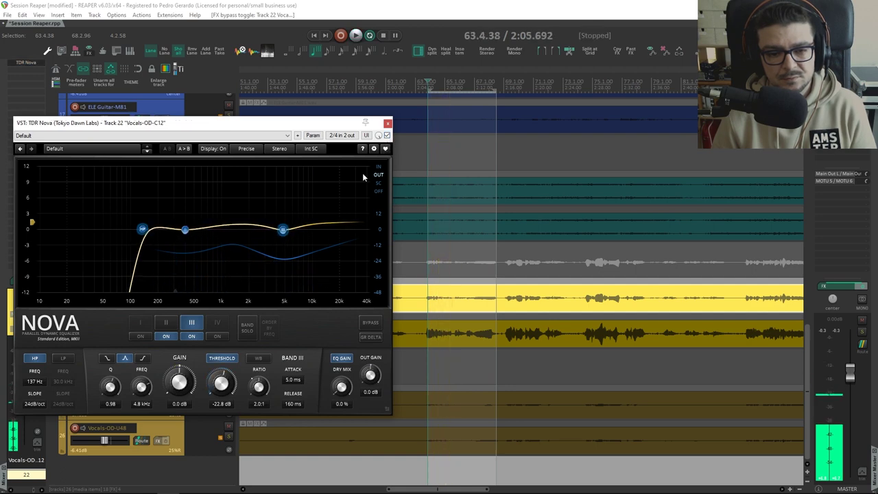
- Shift band III and the high-pass filter up together to 6.6 kHz and 188 Hz, and audition the phrase
drag(288, 235, 300, 234)
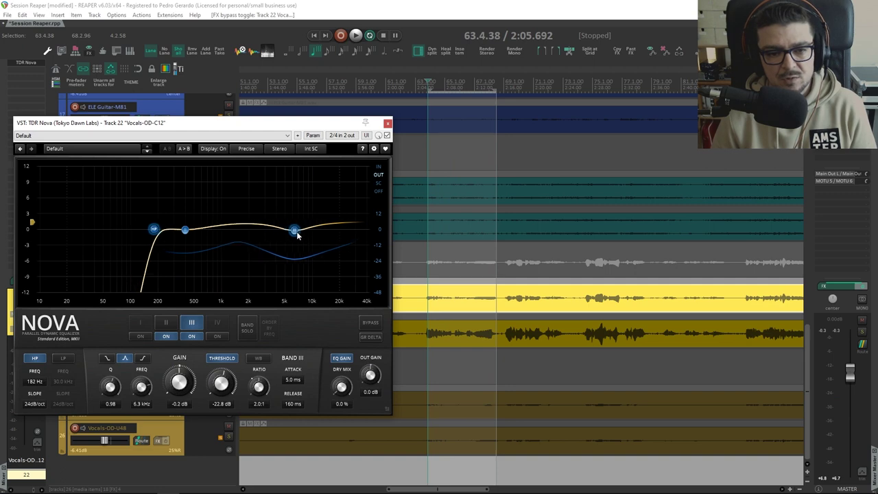
key(space)
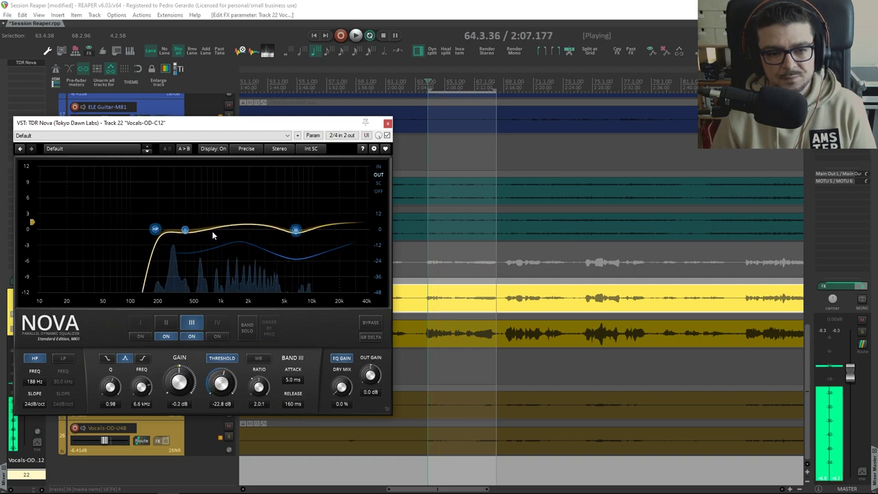
key(space)
click(175, 236)
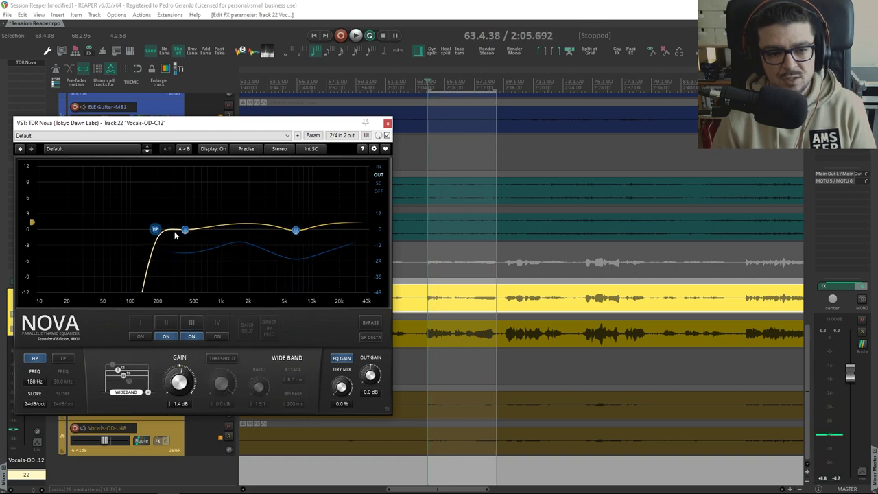
click(296, 232)
key(space)
key(space)
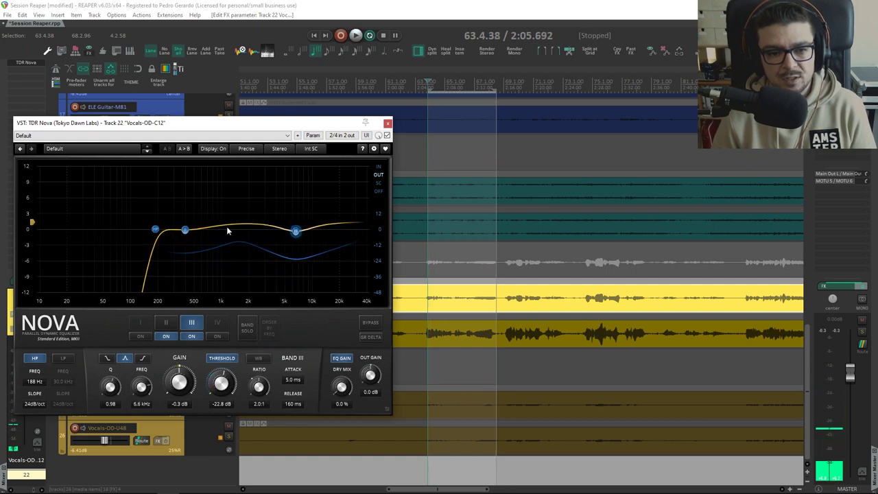
- Select the high-pass filter and band III together, shift them to 119 Hz and 4.3 kHz at -1.5 dB, audition, and close the vocal EQ
click(156, 232)
click(185, 231)
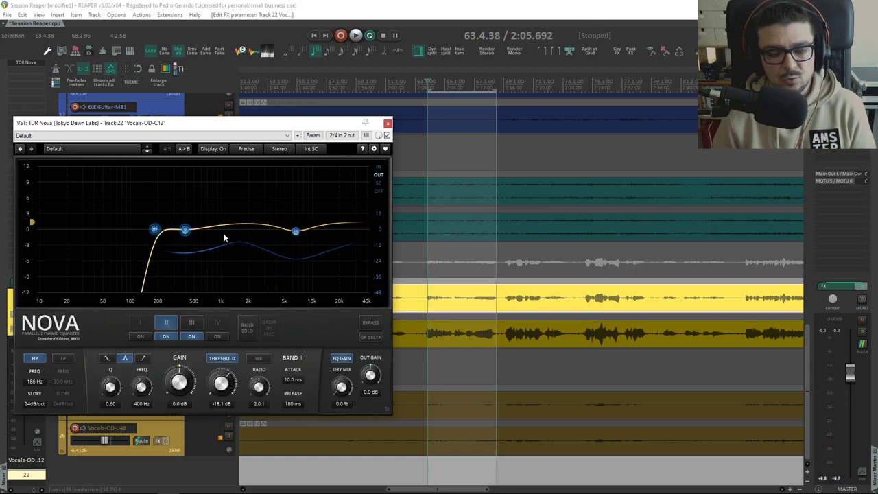
click(296, 232)
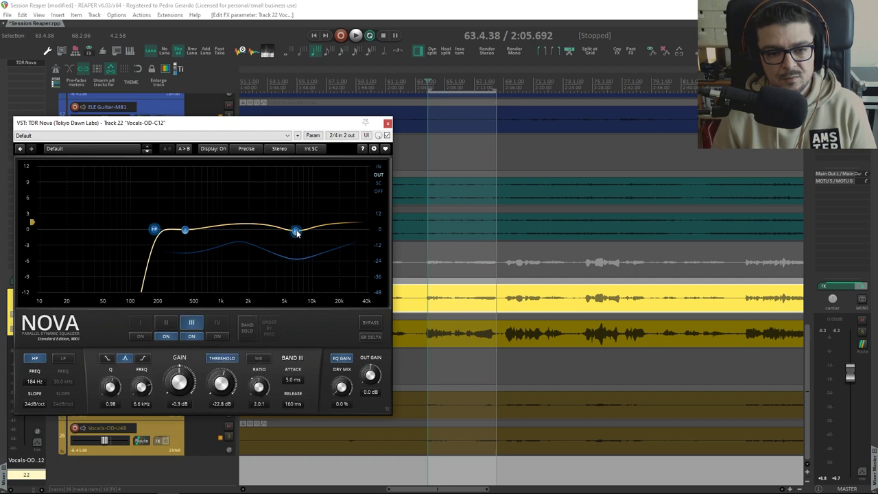
mouse_move(297, 235)
mouse_down()
mouse_move(288, 234)
mouse_move(308, 239)
mouse_move(280, 240)
mouse_up()
key(space)
key(space)
drag(280, 241, 277, 237)
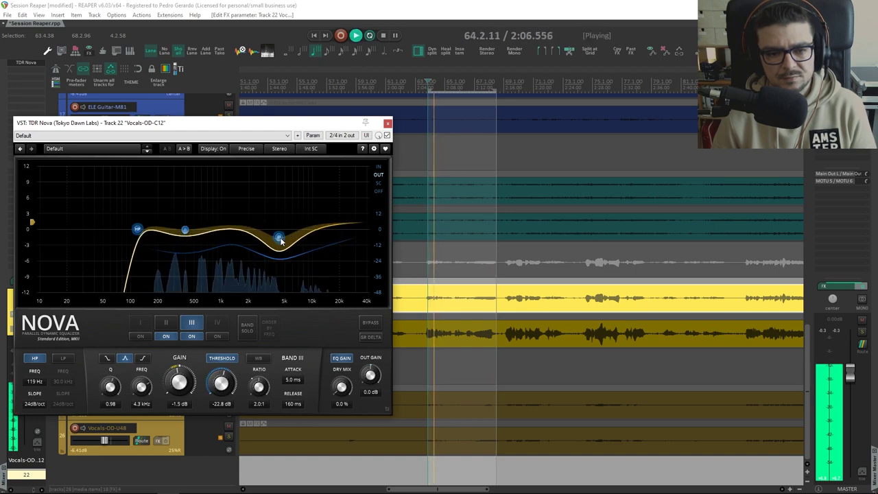
key(space)
click(388, 123)
- Unsolo the Vocals-OD-C12 track and reset the master track's peak indicator
scroll(230, 295, up, 1)
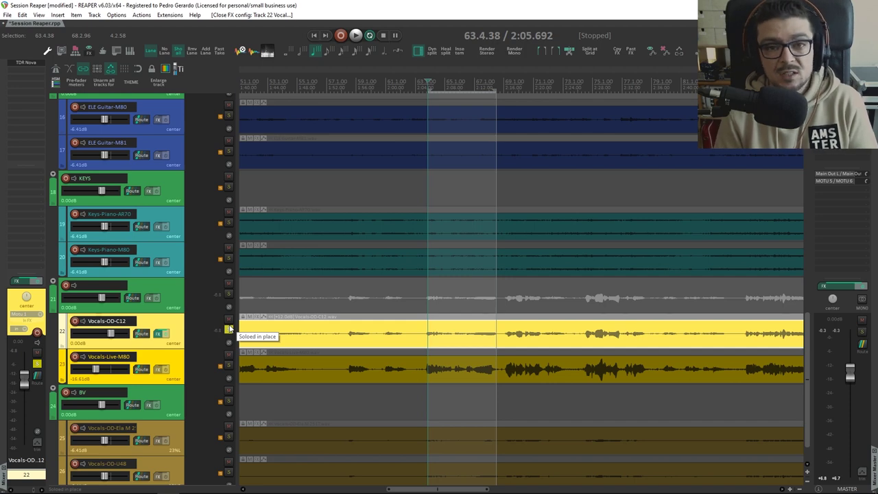
scroll(229, 329, down, 1)
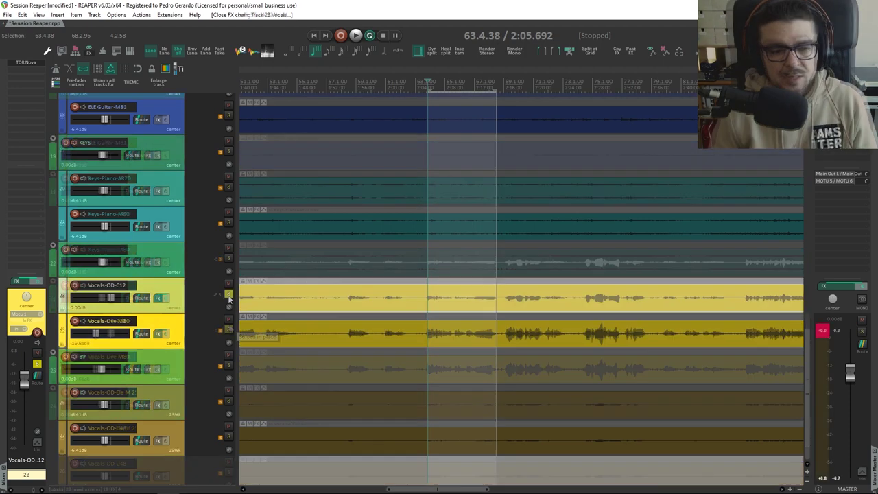
click(229, 296)
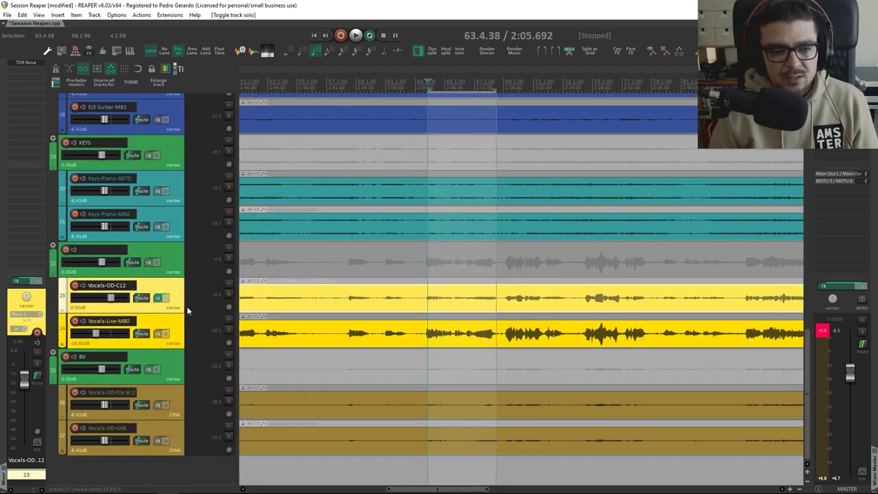
scroll(186, 306, up, 18)
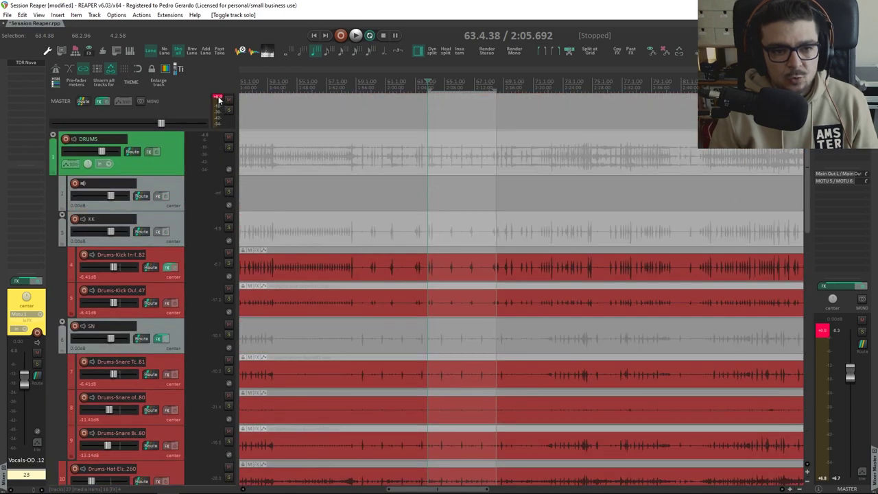
click(219, 99)
- Add a new empty track and move it above the DRUMS folder as the first track
click(180, 148)
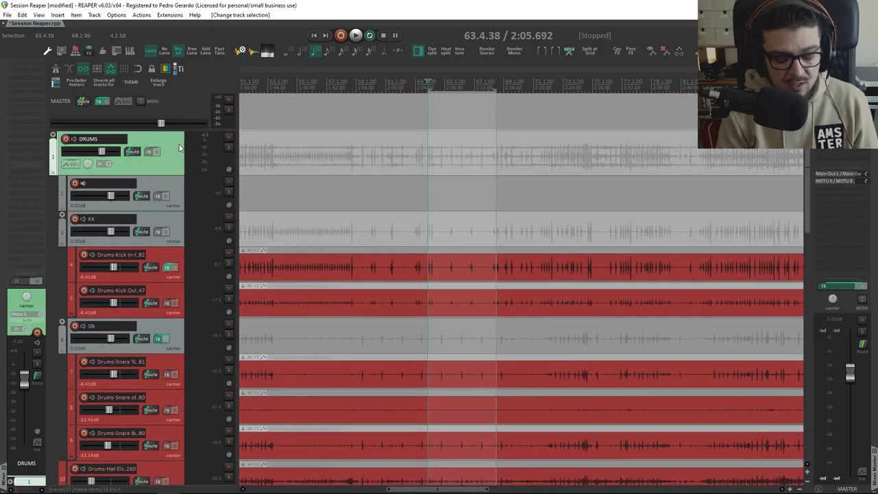
key(ctrl+t)
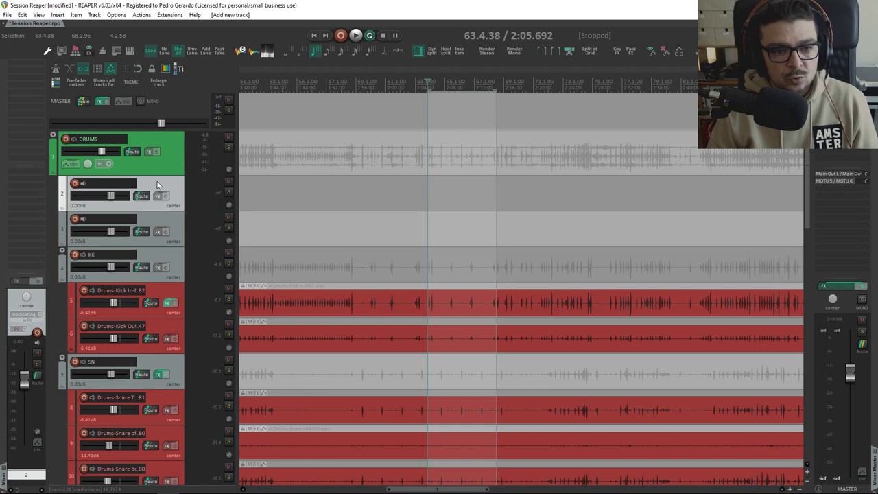
drag(153, 135, 154, 136)
drag(165, 166, 164, 168)
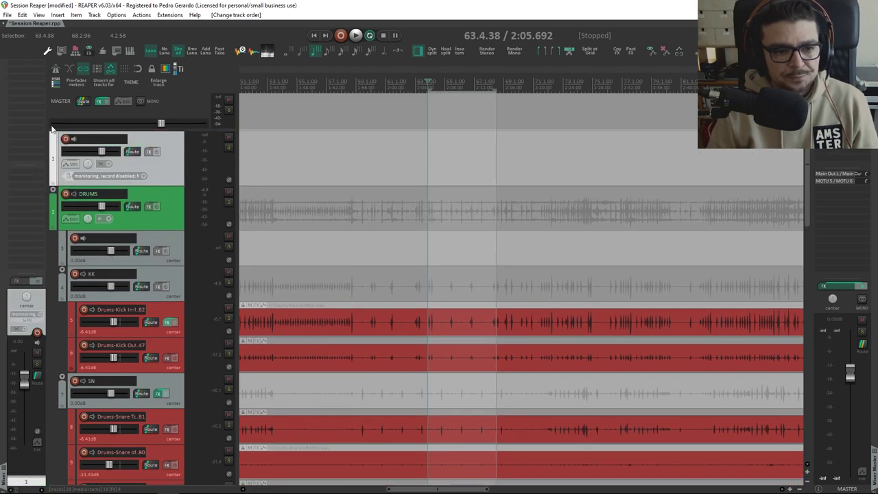
- Name the new first track "--SubMix--" and turn it into a folder that holds the tracks below it
double_click(106, 140)
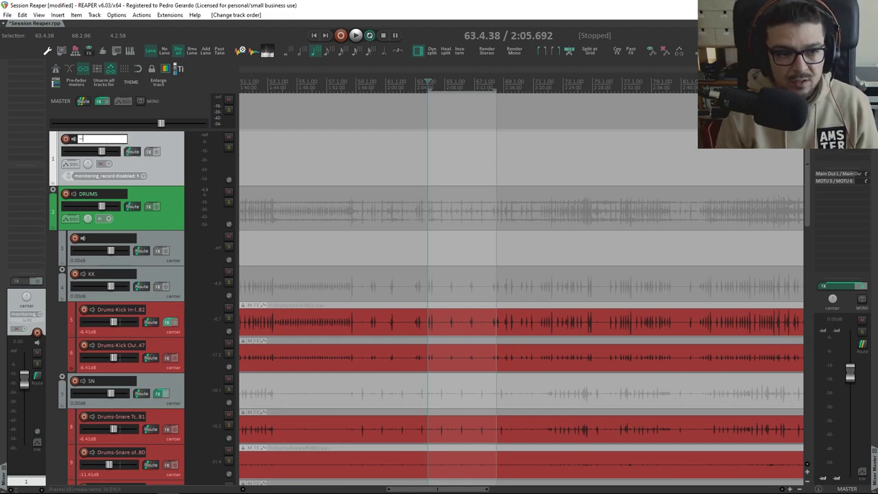
text(--SubMix)
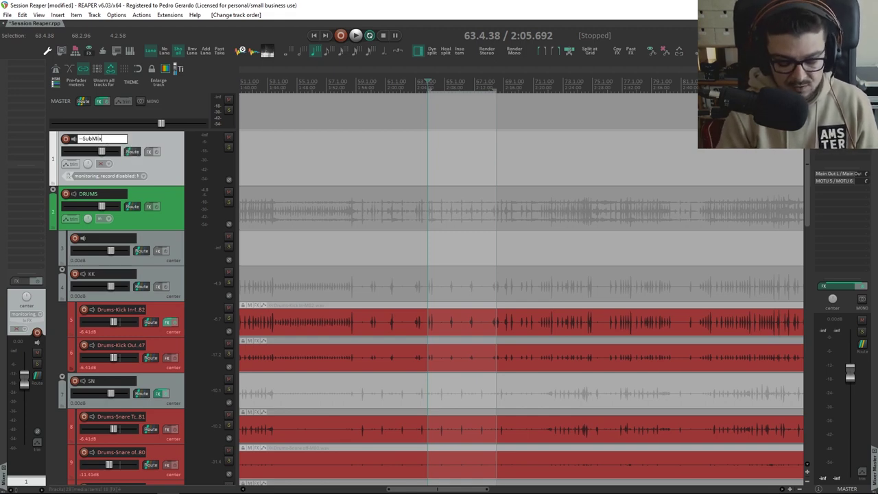
text(--)
click(177, 162)
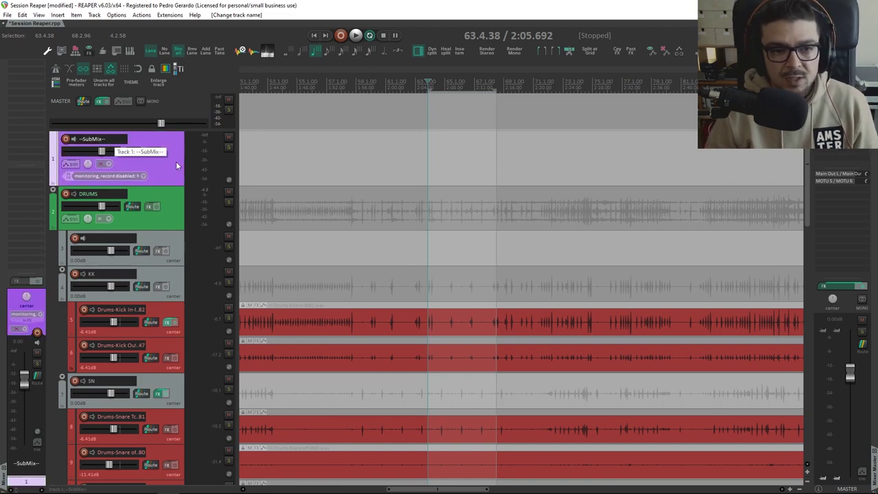
click(51, 184)
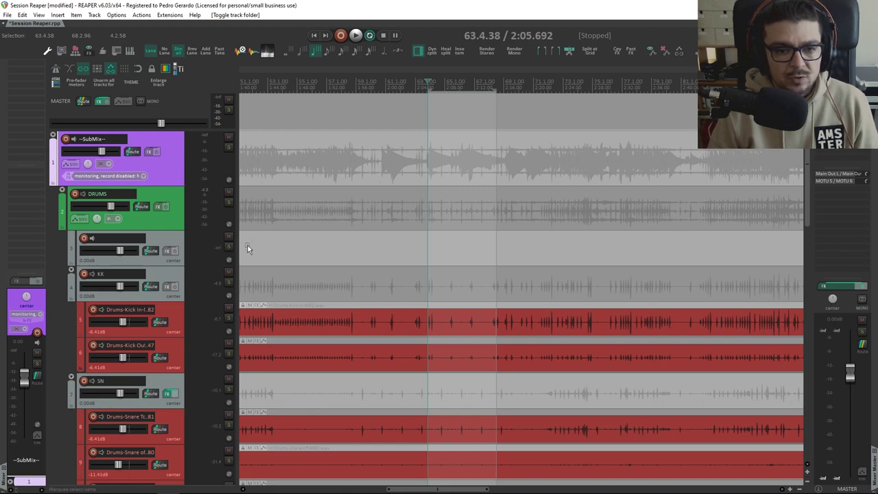
- Add the VST TDR Nova plugin to the --SubMix-- folder track and place its window over the arrangement
click(150, 151)
drag(299, 68, 144, 73)
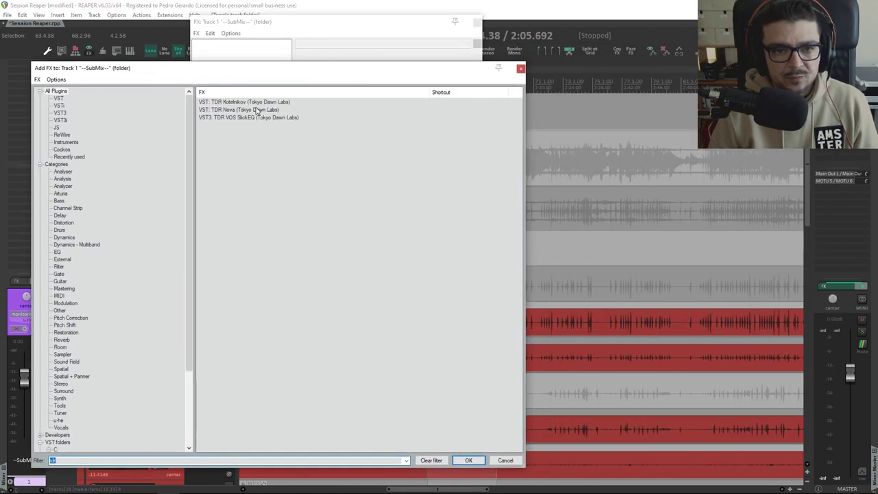
double_click(237, 112)
drag(421, 28, 348, 167)
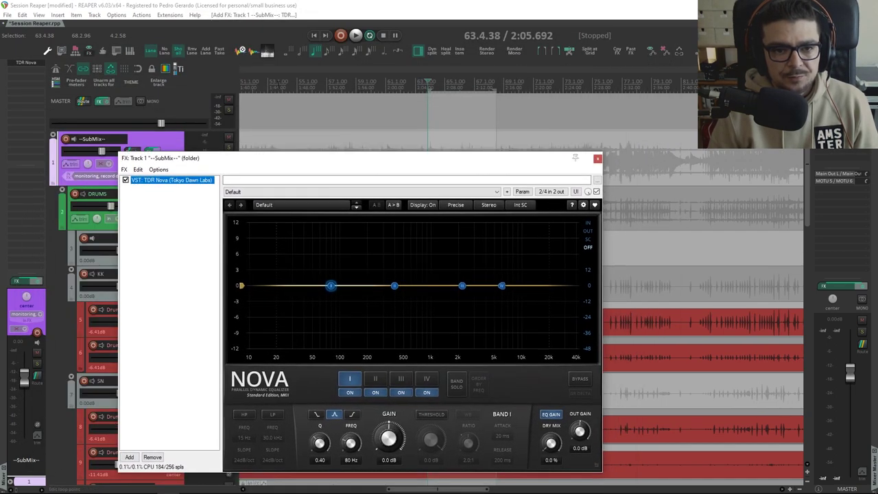
- Make a time selection from 52.4.92 to 63.1.54 and audition it, moving the TDR Nova window clear of the upper tracks
drag(269, 106, 415, 106)
key(space)
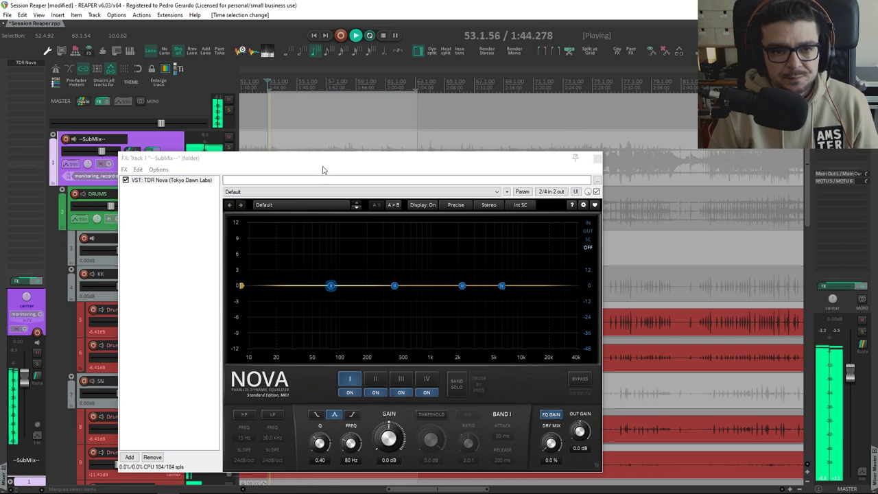
drag(323, 169, 317, 100)
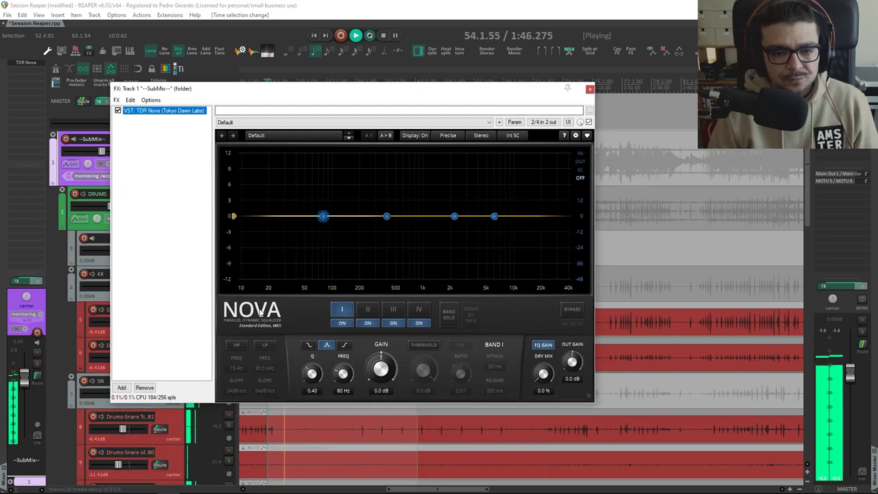
drag(386, 94, 368, 309)
key(space)
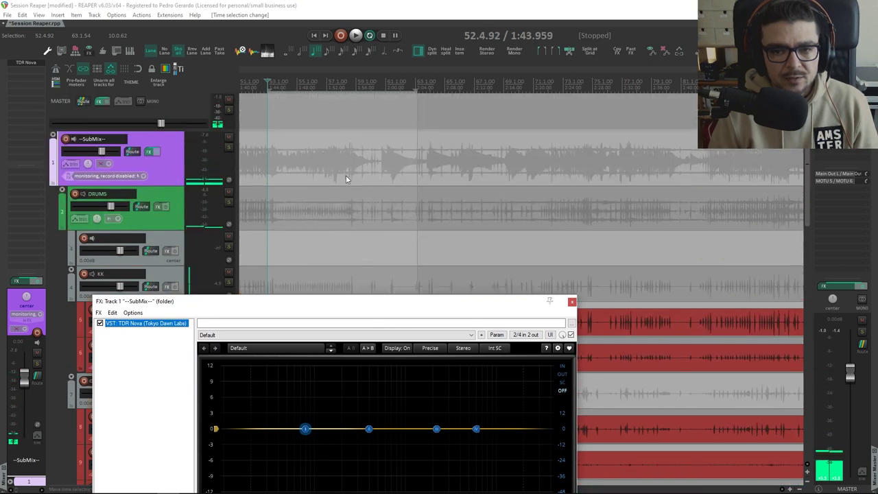
- Make a time selection from 70.3.75 to 80.4.87, audition it, and move the TDR Nova window up into full view
scroll(339, 174, right, 5)
drag(248, 93, 409, 94)
key(space)
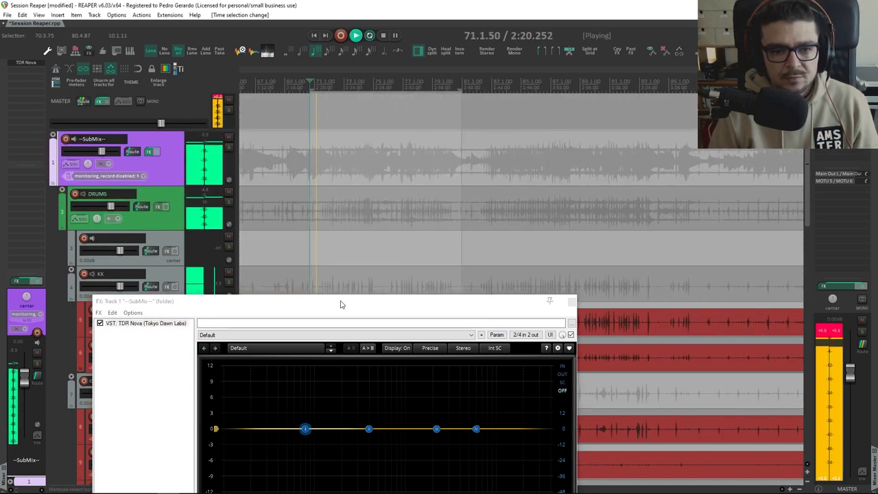
drag(342, 304, 335, 141)
key(space)
- Lower the master volume to -1.18 dB and set TDR Nova's analyzer to show the output spectrum during playback
click(159, 124)
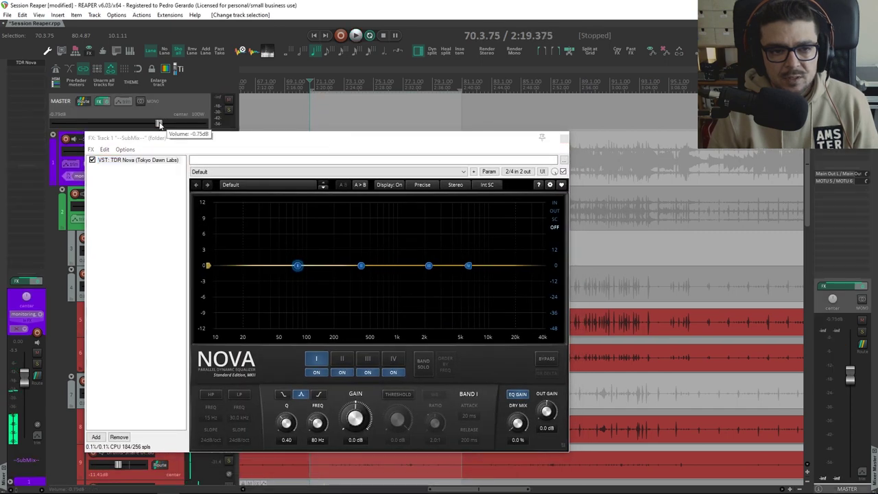
drag(159, 124, 157, 124)
drag(268, 138, 259, 137)
key(space)
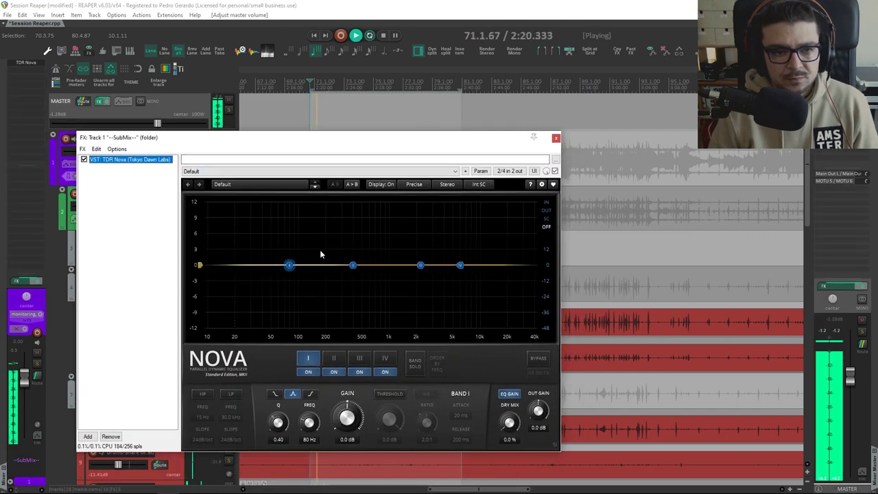
click(546, 210)
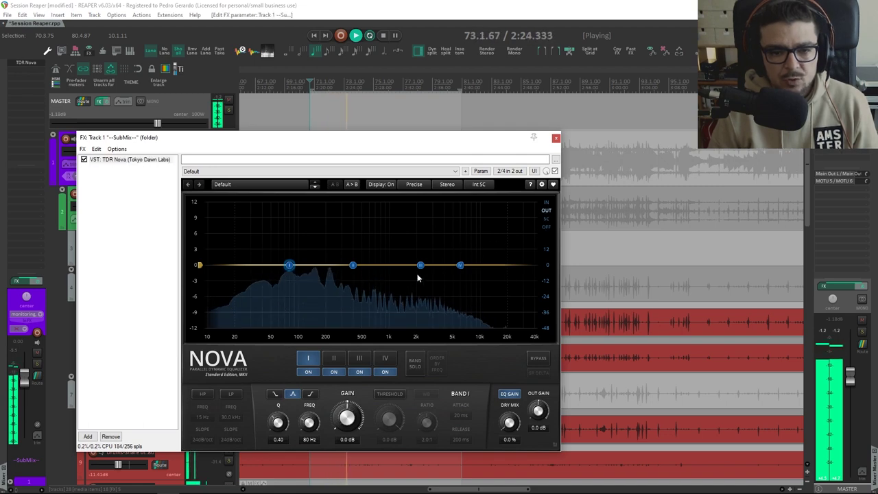
key(space)
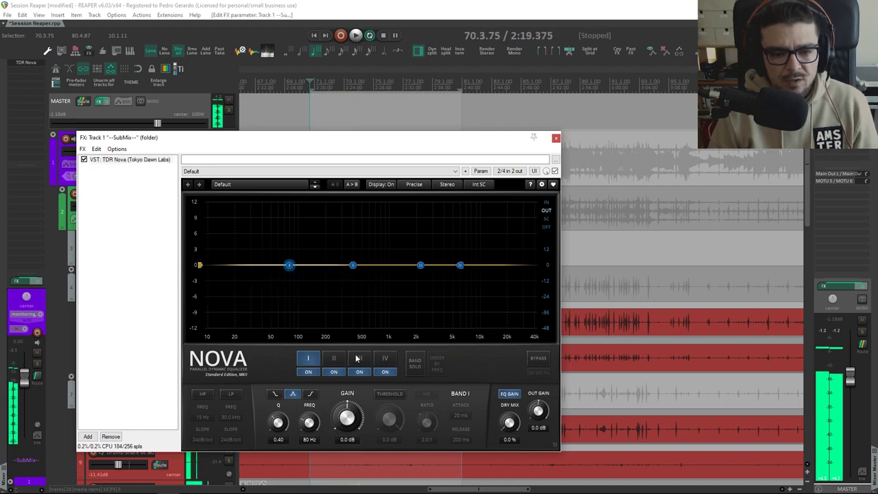
- Enable the threshold on band I and the high-pass filter at 19 Hz with a 24 dB/oct slope, and audition them
click(335, 359)
click(308, 359)
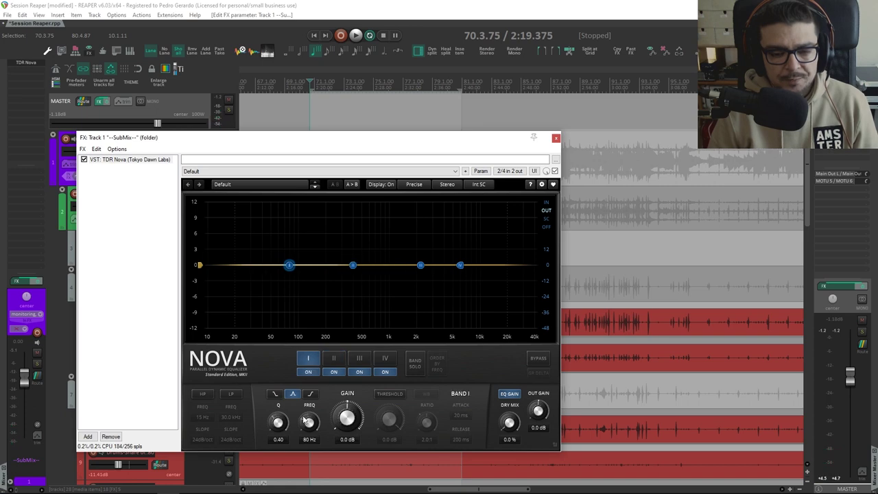
click(396, 394)
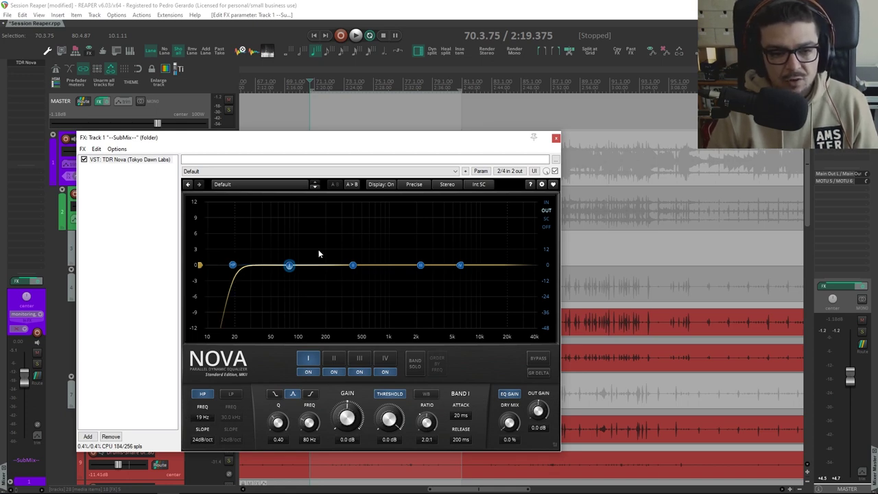
key(space)
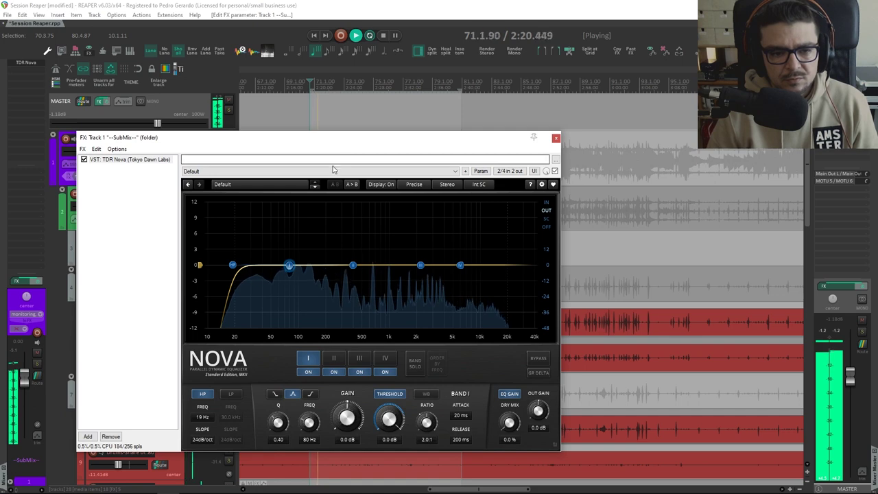
key(space)
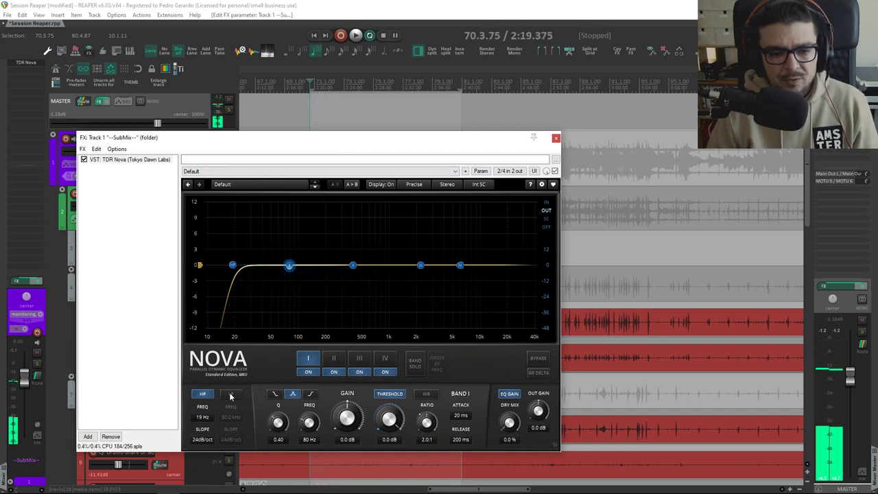
- Enable TDR Nova's low-pass filter at 21.0 kHz with a 24 dB/oct slope and audition the submix
click(231, 395)
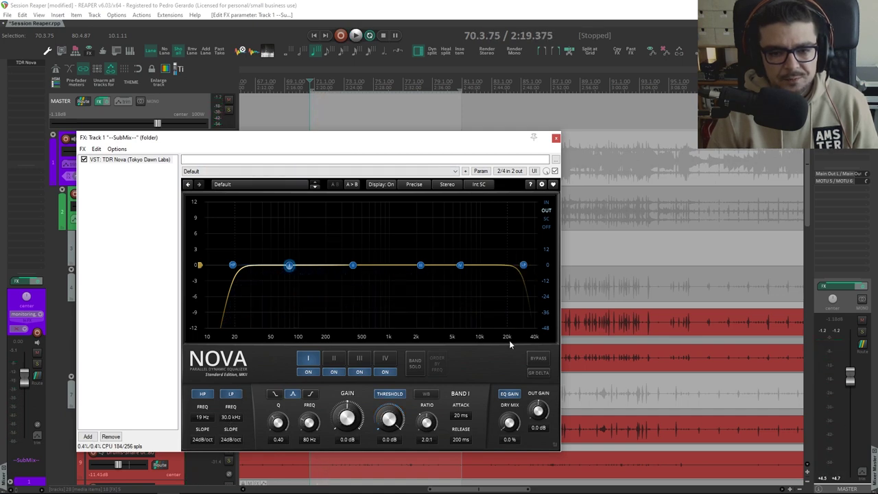
drag(382, 144, 349, 144)
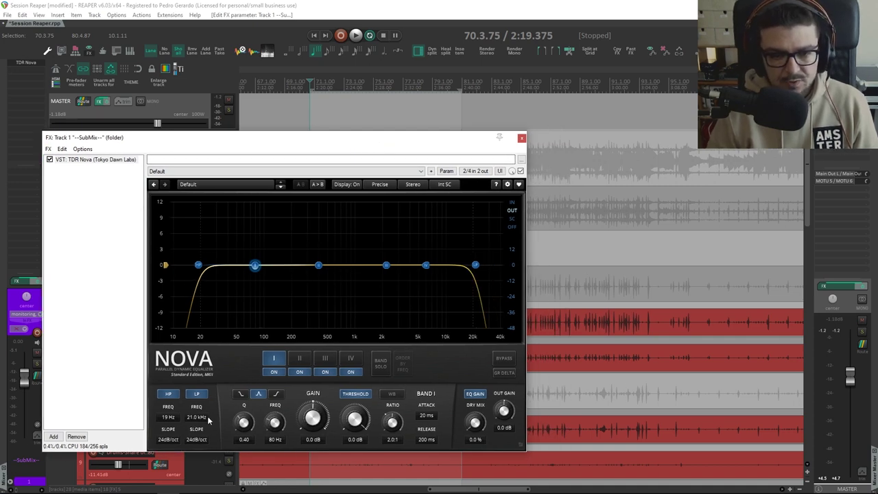
key(space)
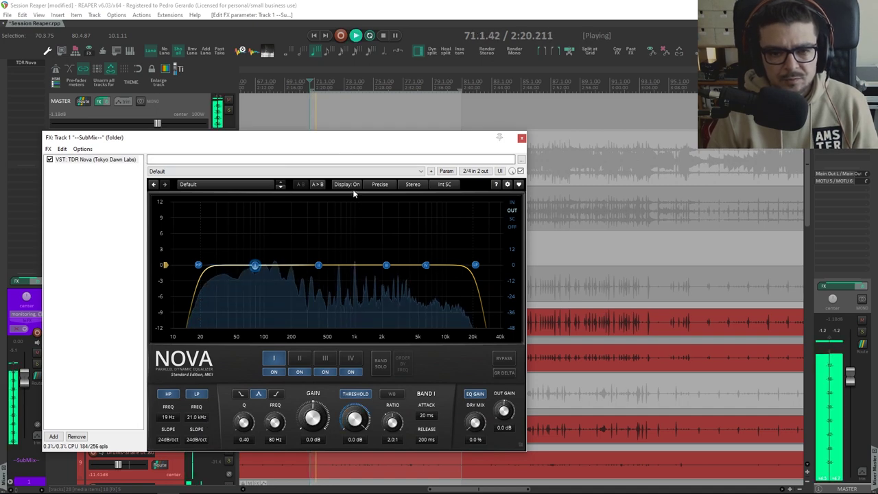
key(space)
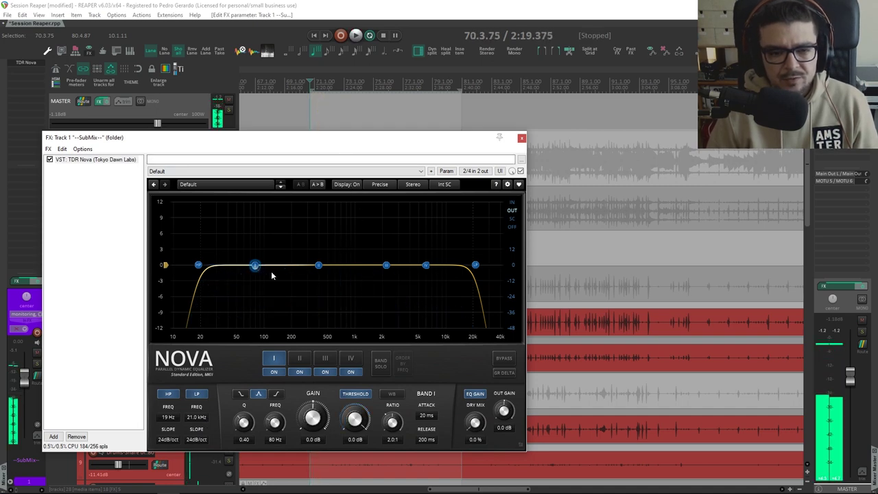
- Solo band I during playback and tune it to 147 Hz with a Q of 0.71
click(381, 363)
key(space)
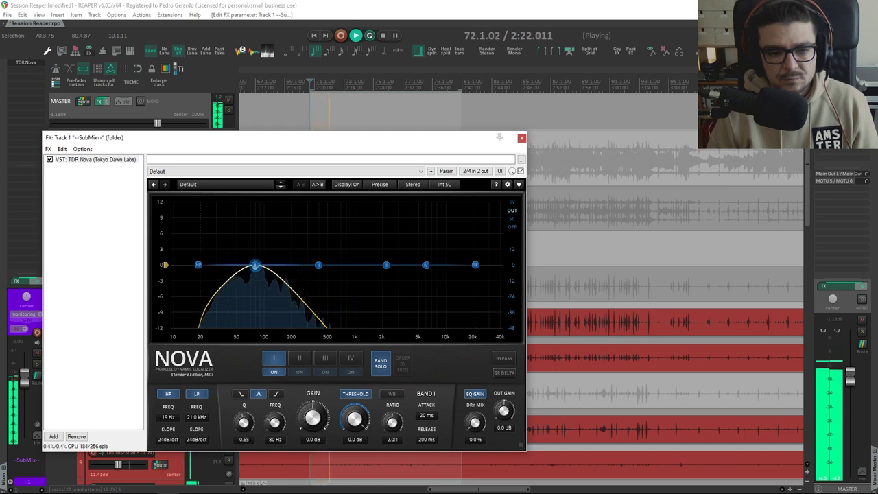
scroll(255, 265, up, 3)
drag(254, 265, 279, 266)
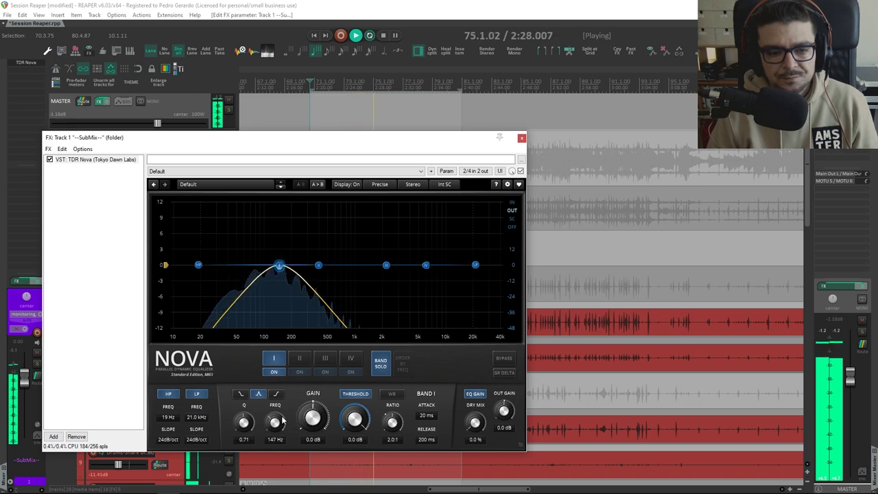
key(space)
- Lower band I's threshold to -10.5 dB while listening to the soloed band, and turn off band solo
drag(354, 417, 354, 425)
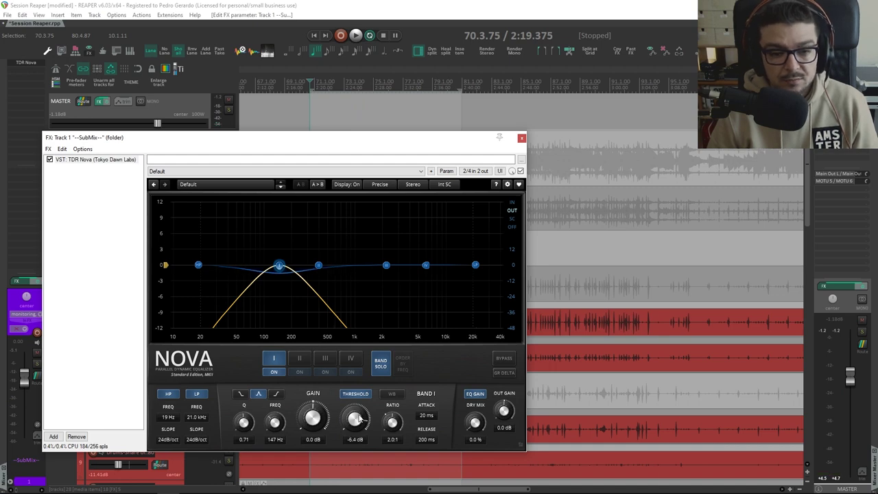
key(space)
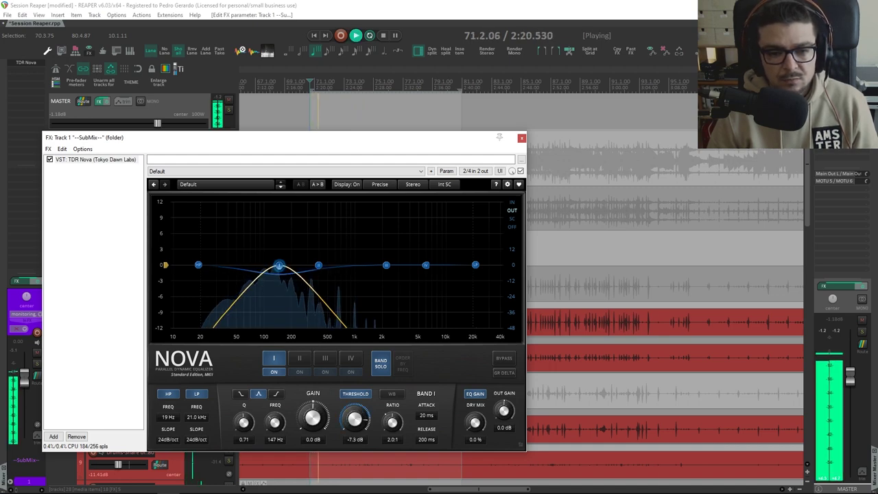
drag(355, 419, 361, 424)
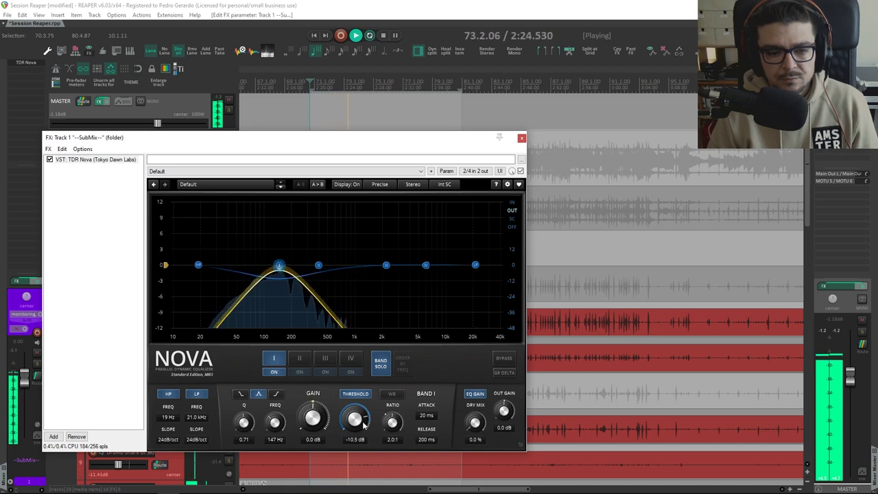
click(380, 365)
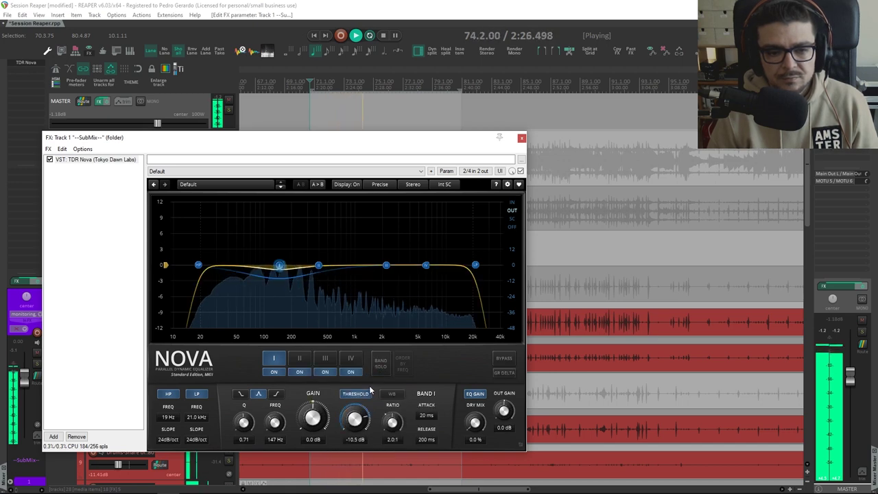
- Compare the submix with TDR Nova bypassed and active, and set band I's frequency to 135 Hz
click(50, 160)
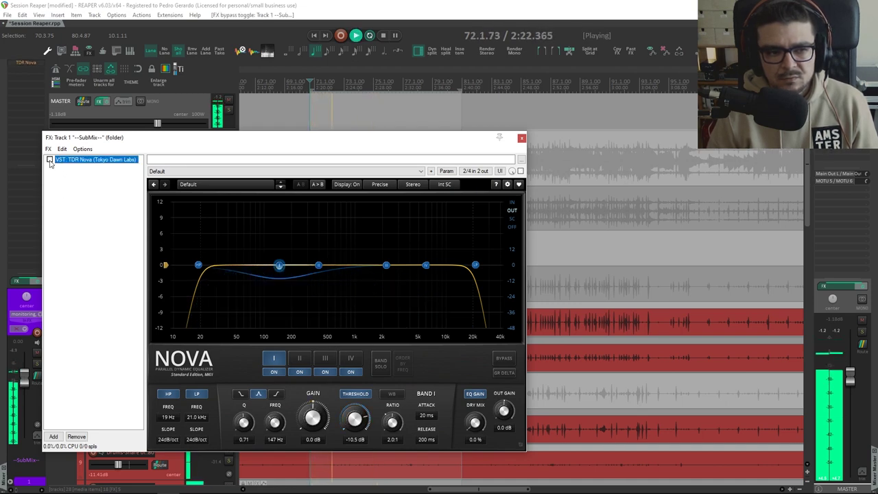
click(50, 159)
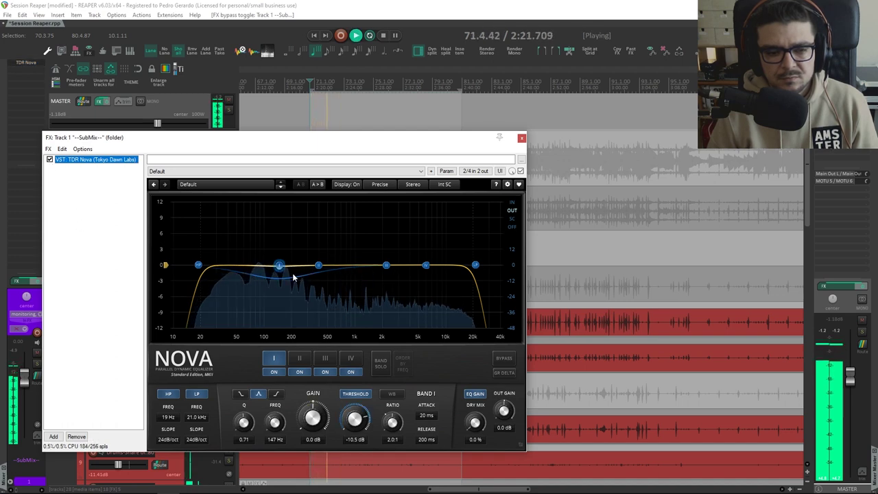
drag(271, 427, 287, 417)
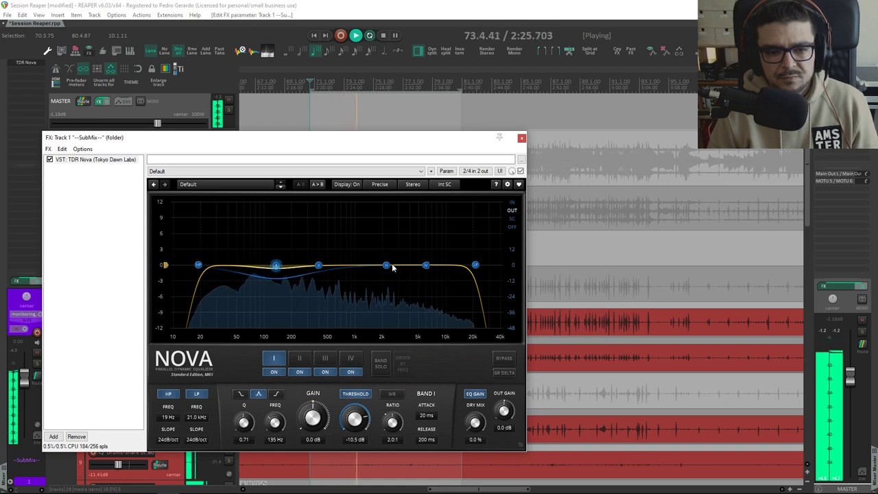
- Slightly boost bands III and IV, and audition band II soloed at 1059 Hz with a Q of 0.60
drag(386, 265, 430, 263)
drag(318, 265, 357, 265)
key(space)
click(380, 364)
key(space)
- Move the TDR Nova window aside to view the keys and vocal tracks, and bring it back into full view
drag(385, 137, 385, 362)
scroll(386, 234, down, 10)
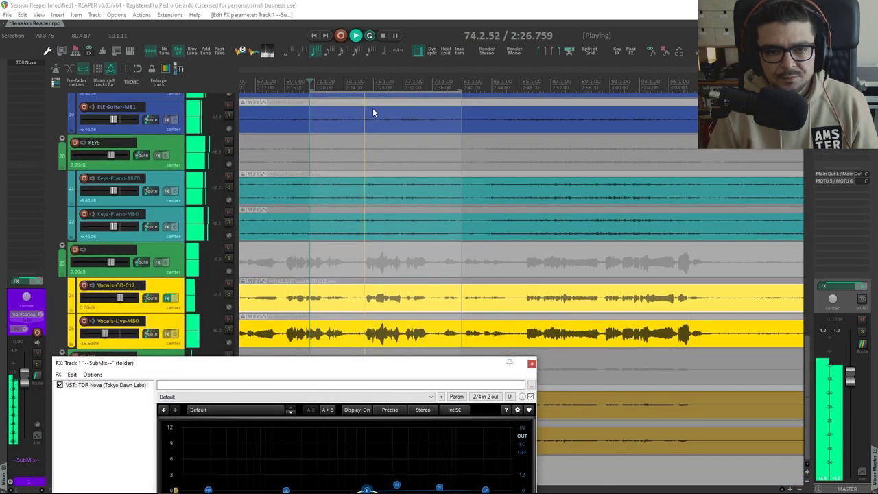
drag(353, 366, 337, 127)
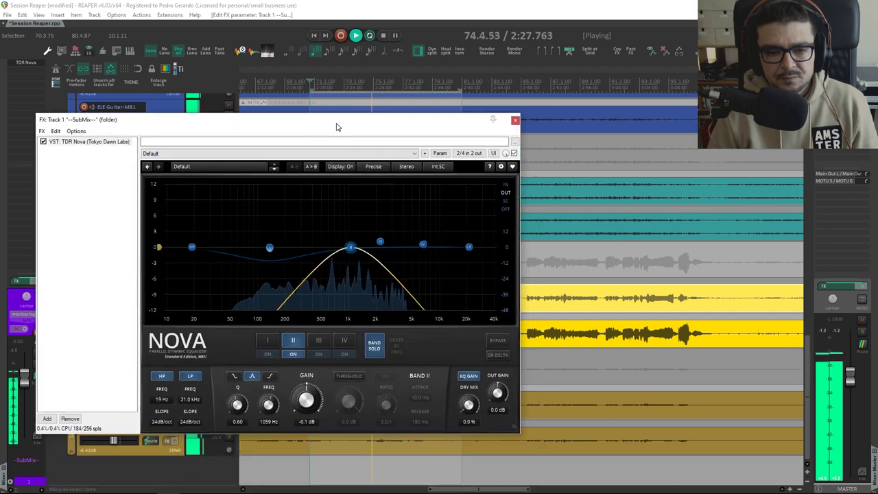
- Set band II's threshold to -10.6 dB and release to 141 ms with band solo off, comparing against the bypassed plugin
drag(348, 402, 348, 416)
scroll(350, 401, down, 2)
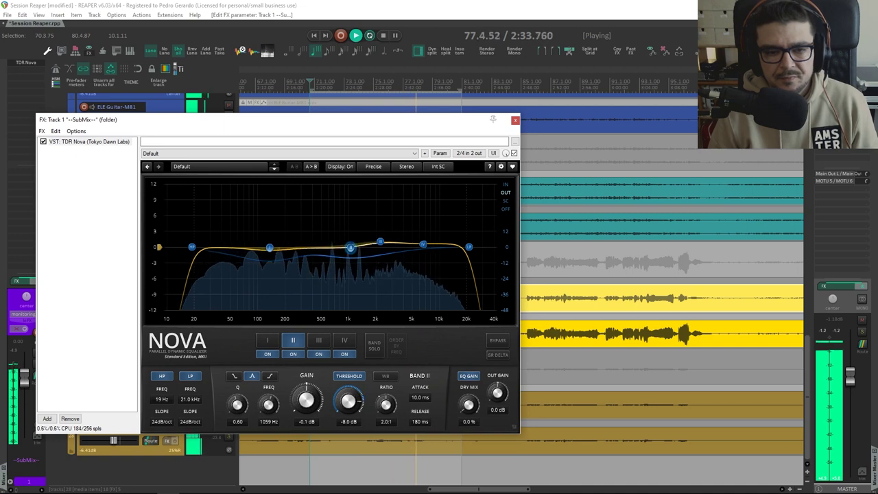
scroll(349, 402, down, 3)
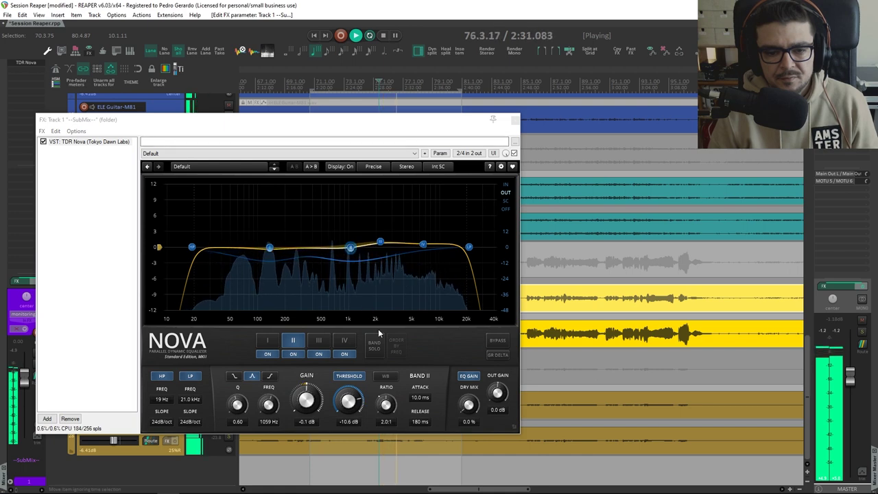
key(space)
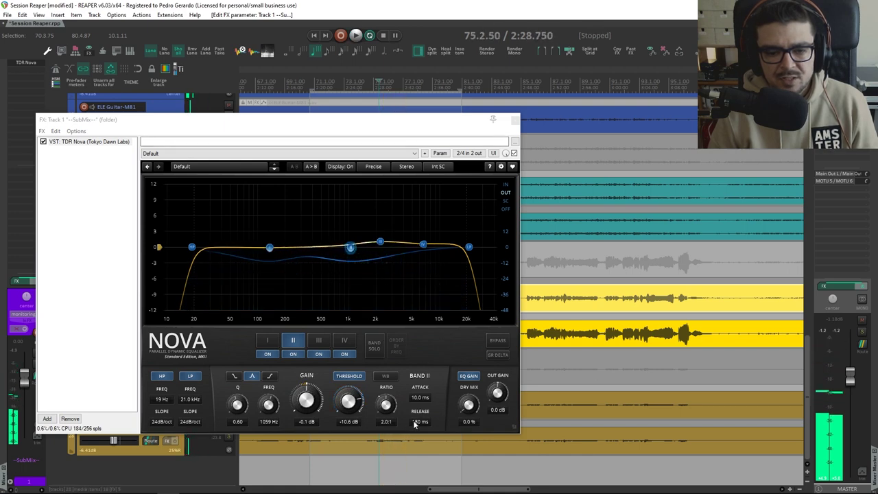
key(space)
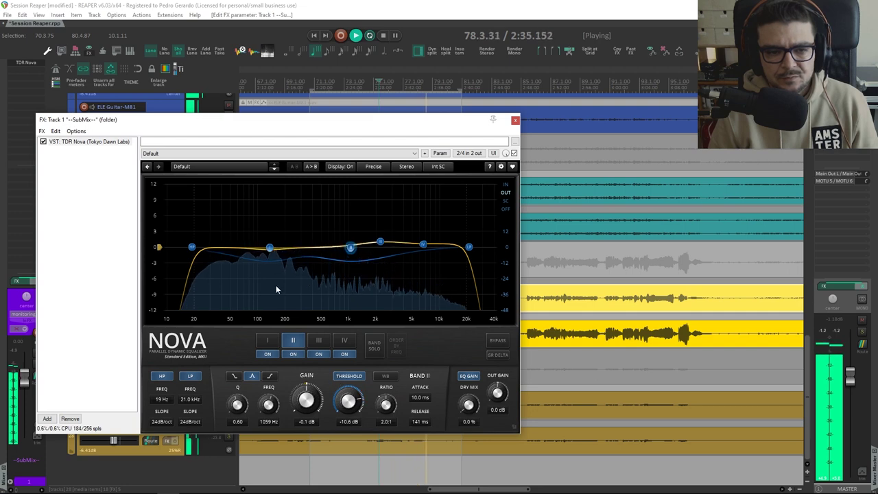
click(43, 142)
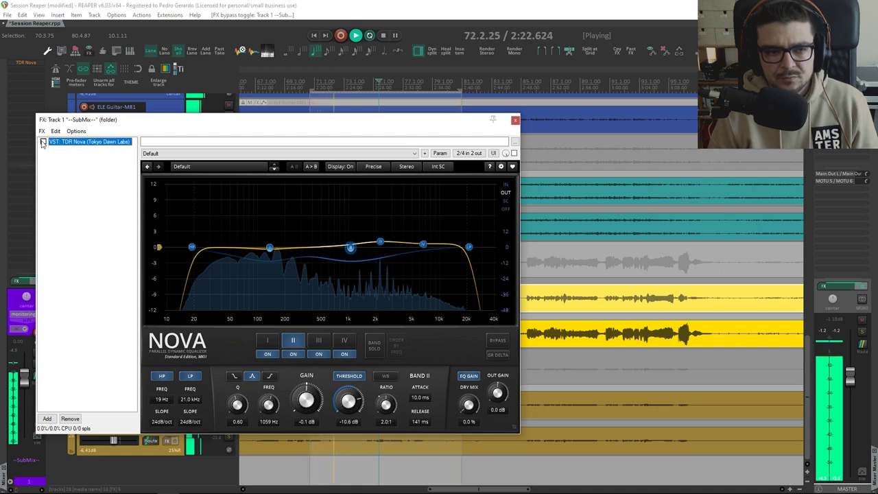
click(44, 142)
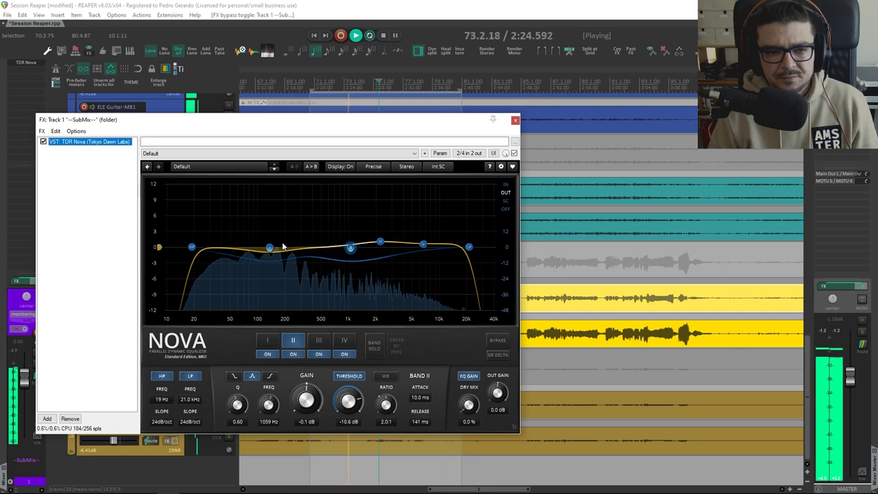
- Lower band I's threshold to -11.9 dB, raise the high-pass filter to about 23 Hz, and stop playback
click(270, 247)
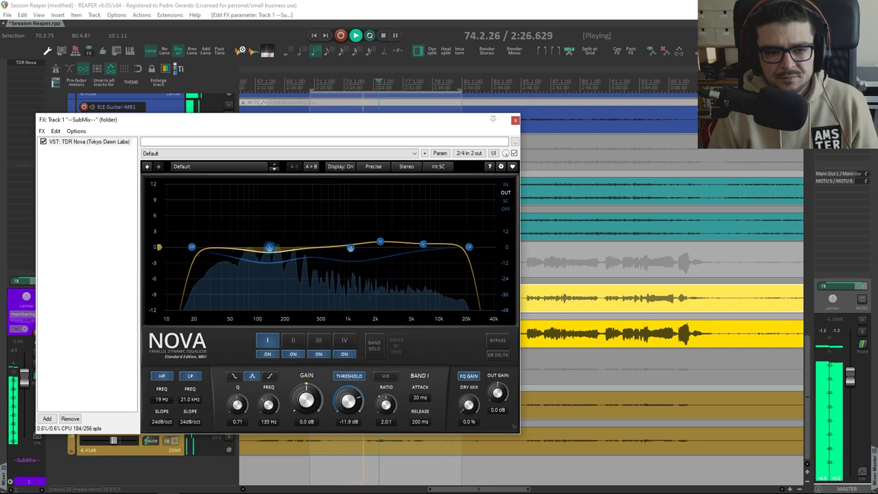
drag(192, 247, 205, 248)
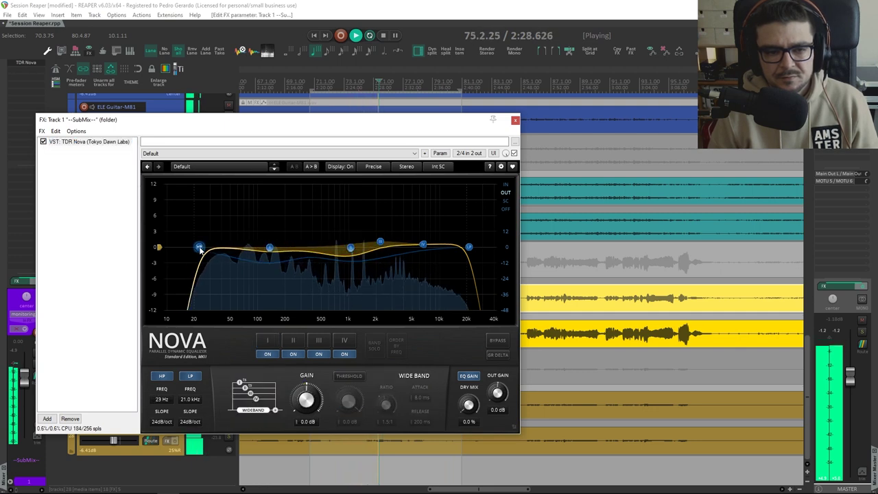
key(space)
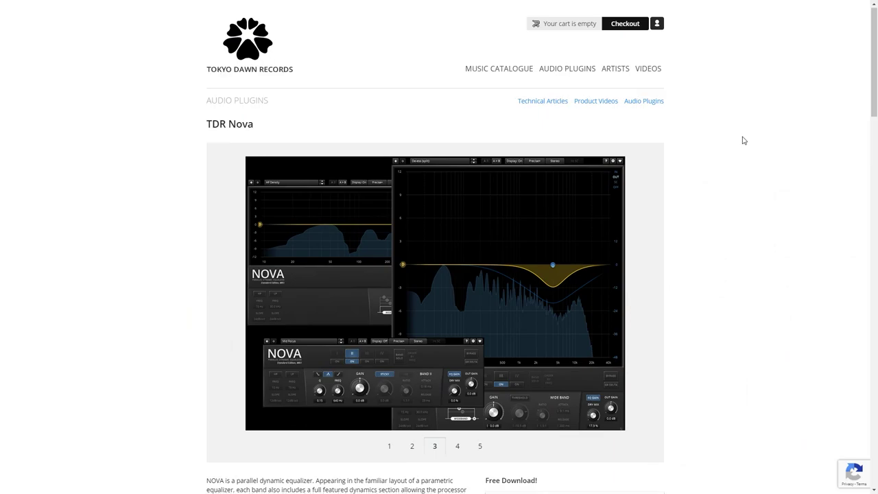
- Look through the description and free download options on the Tokyo Dawn Records page for TDR Nova
scroll(739, 139, down, 3)
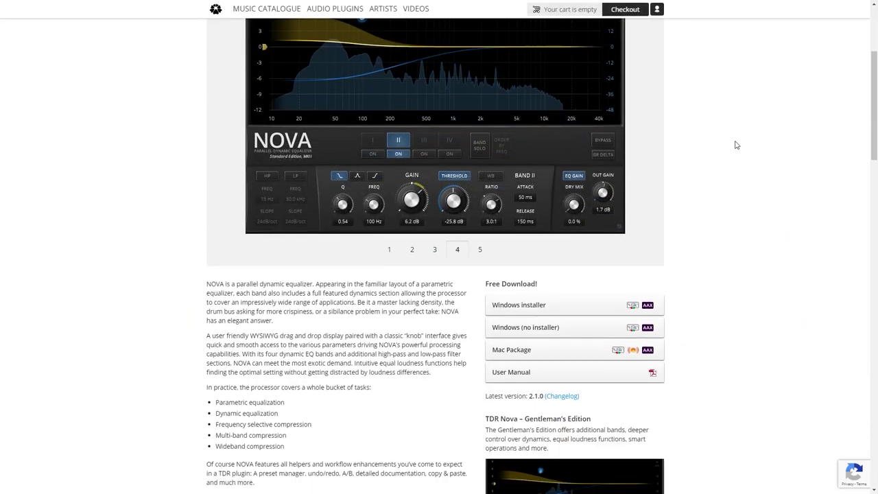
scroll(736, 148, down, 10)
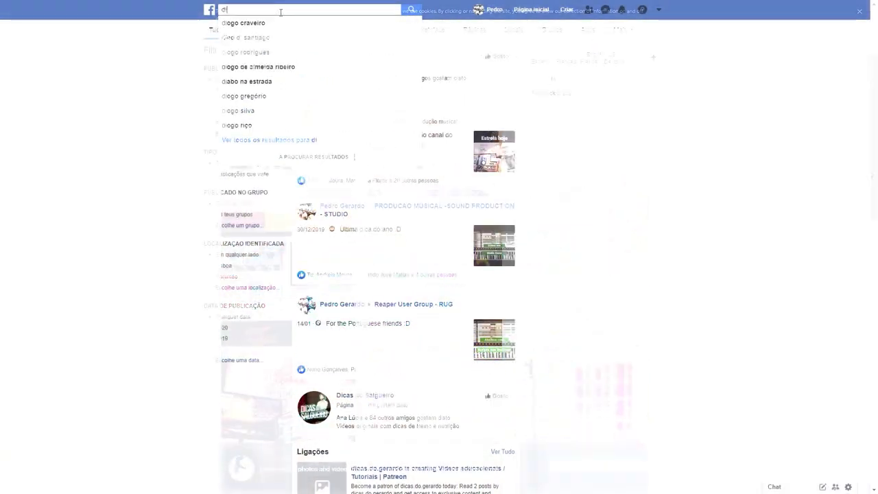
- Switch to Facebook and enter the name of the video channel's page in the search
text(cas do gerardo)
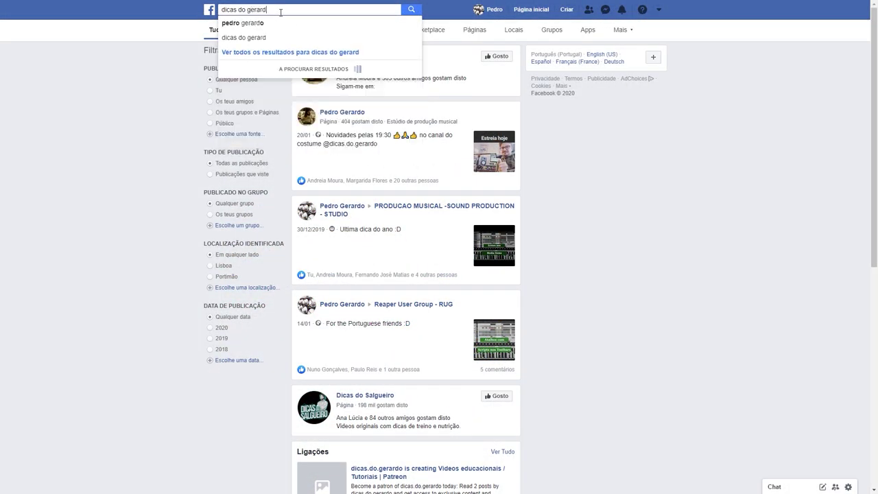